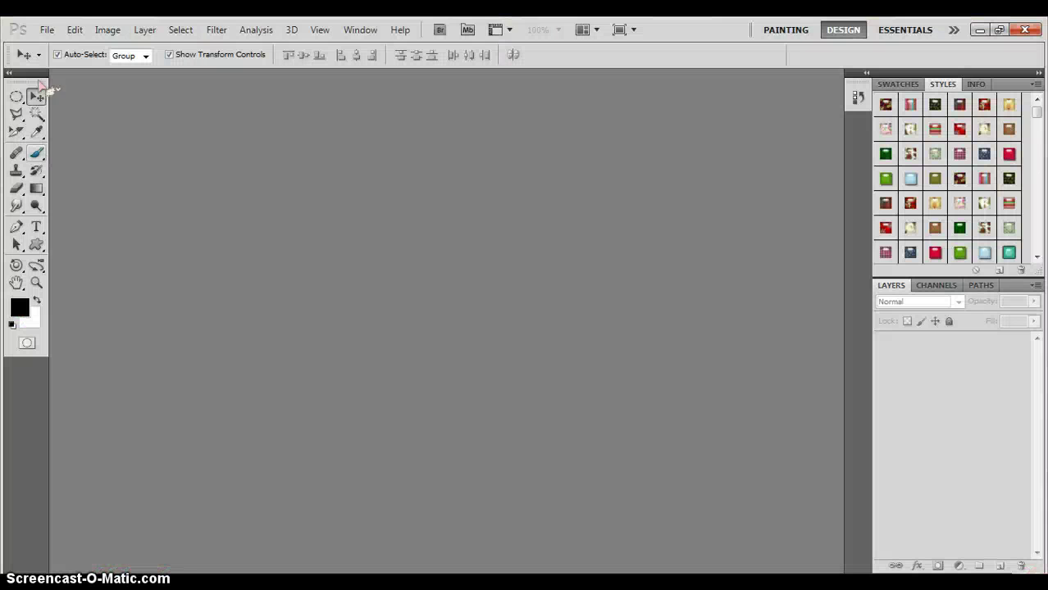
Step: Create a new 500 x 500 pixel RGB document with a white background
left_click(47, 30)
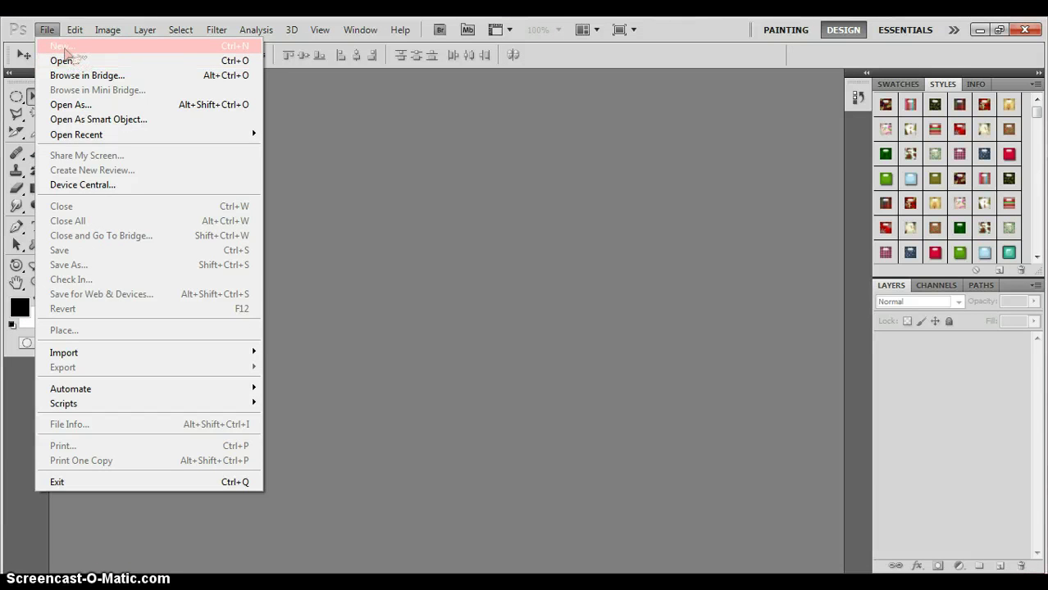
left_click(66, 48)
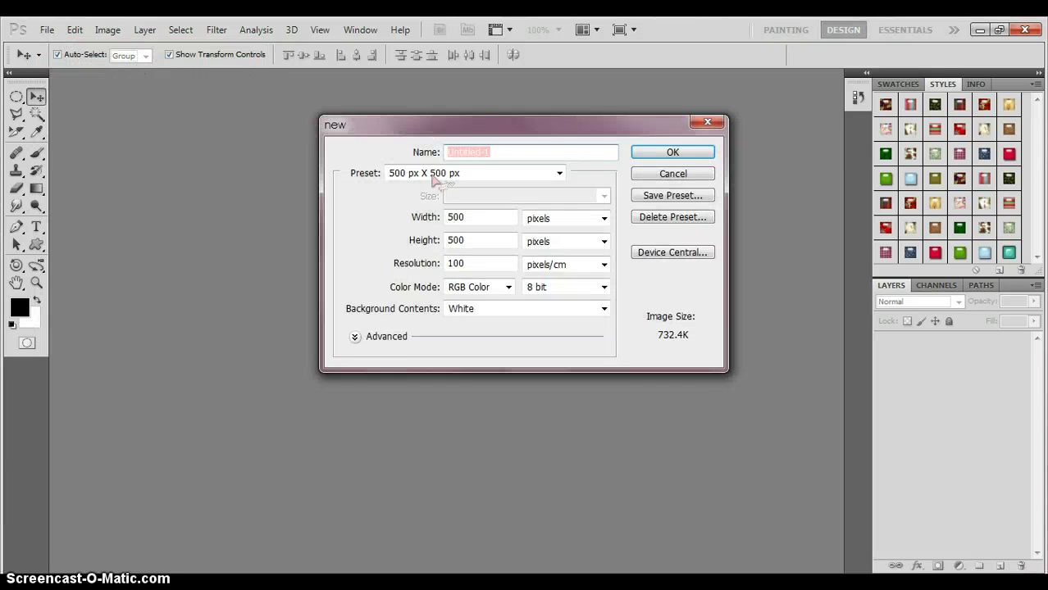
left_click(473, 217)
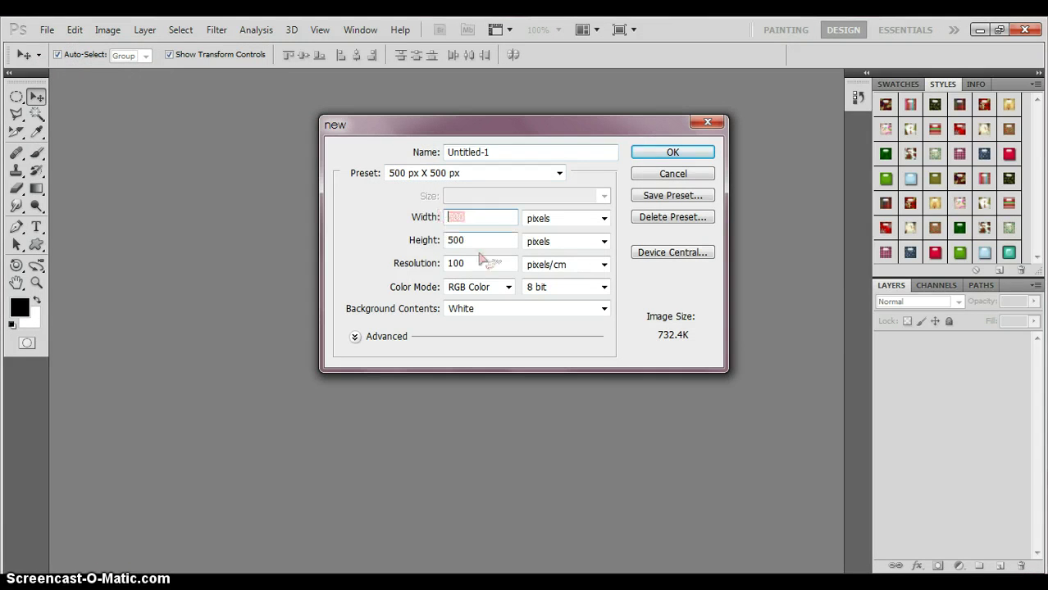
left_click(457, 240)
left_click(665, 153)
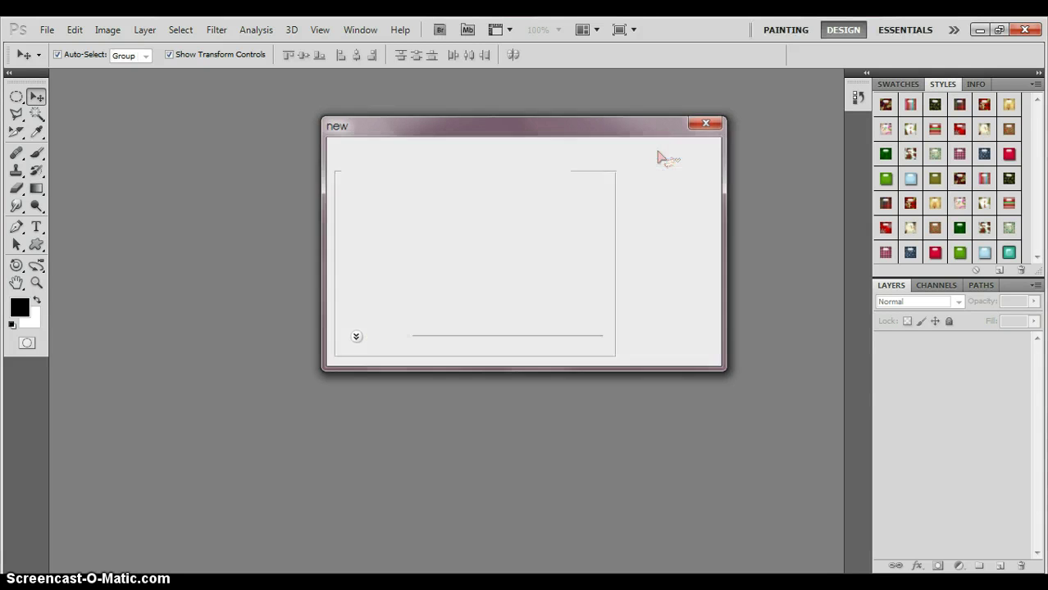
Step: Open the photos flywithmebieber.da (3), (4), (5), (7), (8) and (9) from the Photoshoots subfolder "Justin Bieber's Appearance O5"
left_click(47, 30)
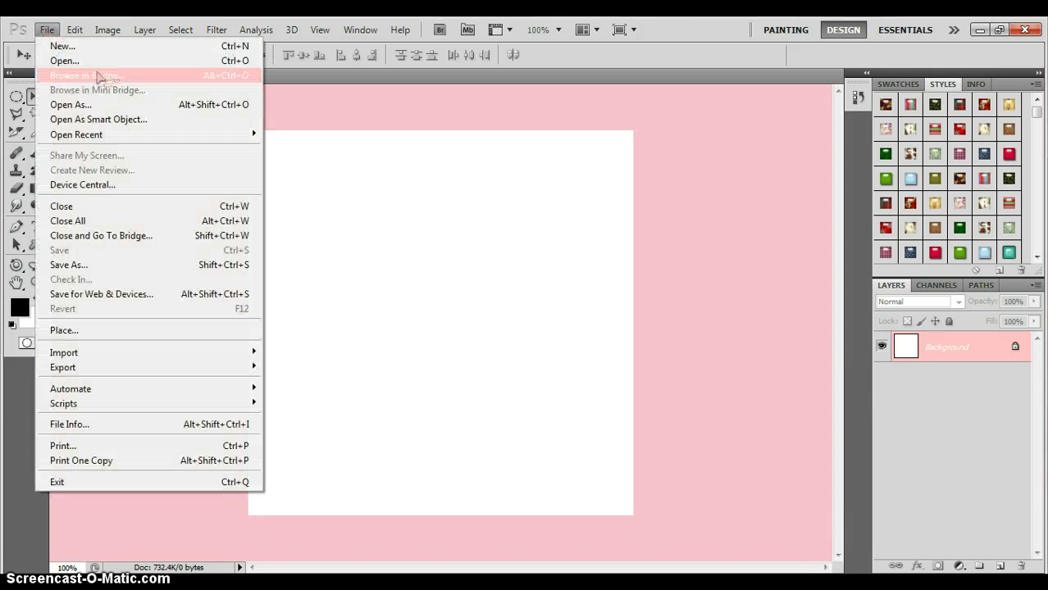
left_click(82, 63)
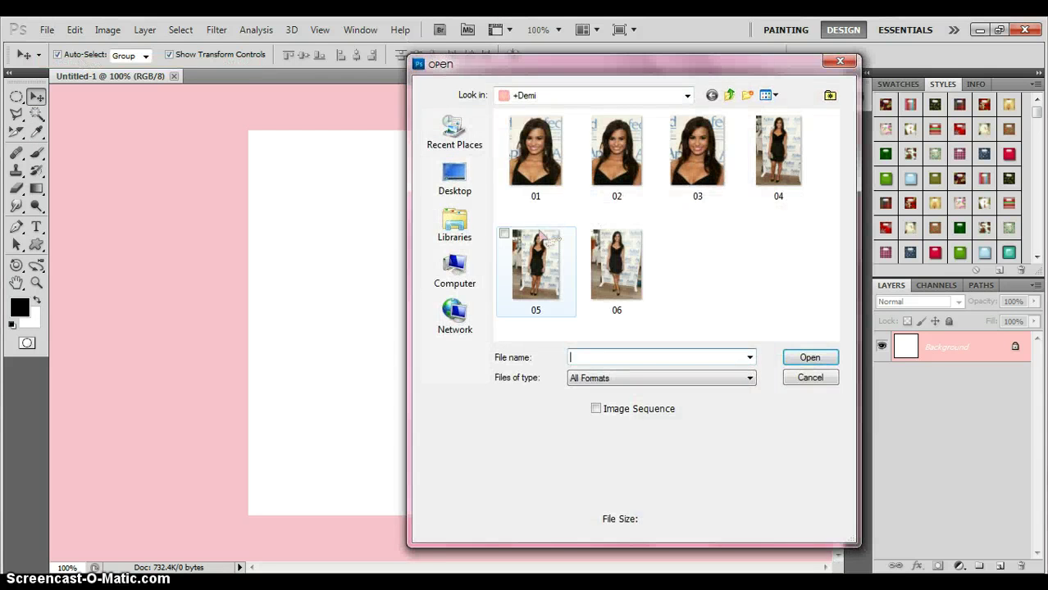
left_click(455, 223)
double_click(565, 172)
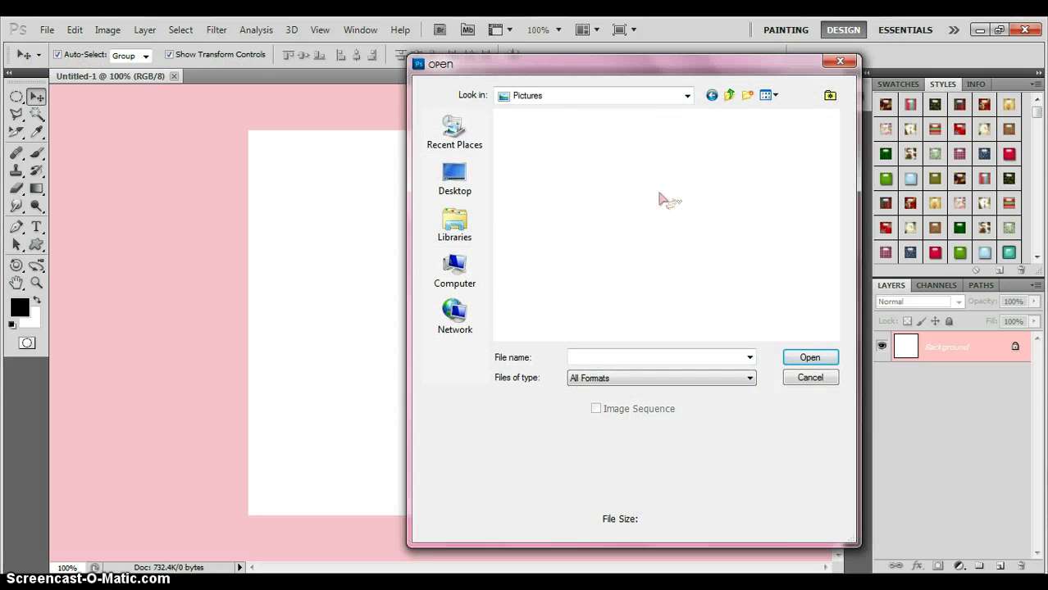
double_click(791, 160)
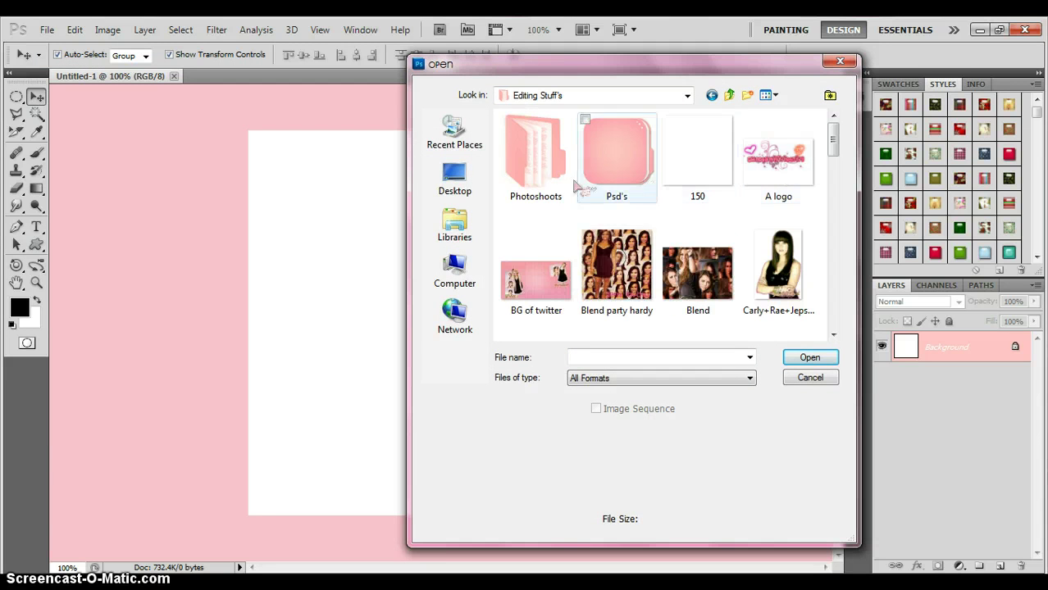
double_click(545, 176)
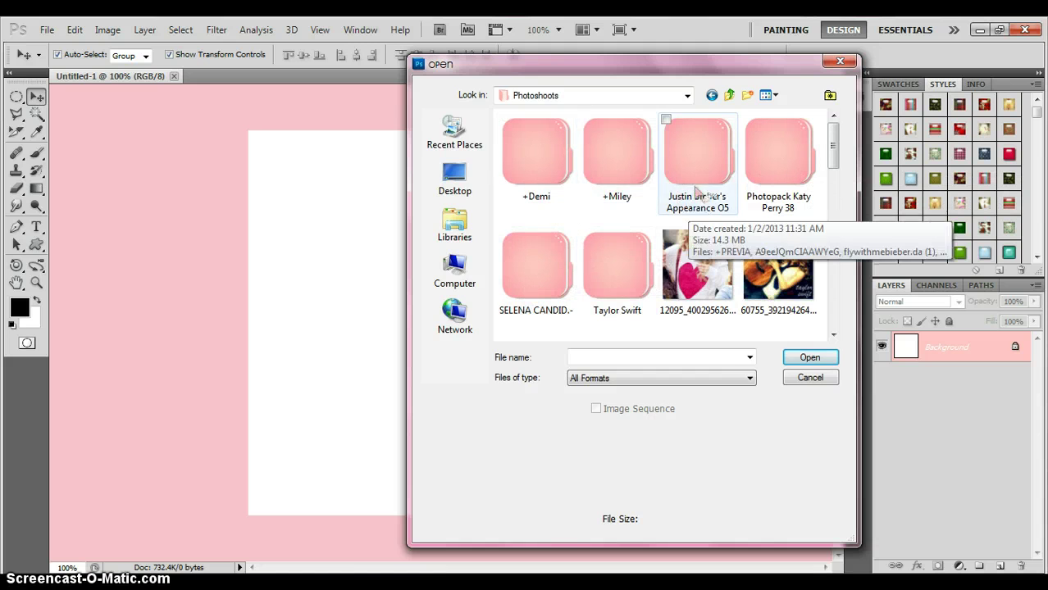
double_click(704, 184)
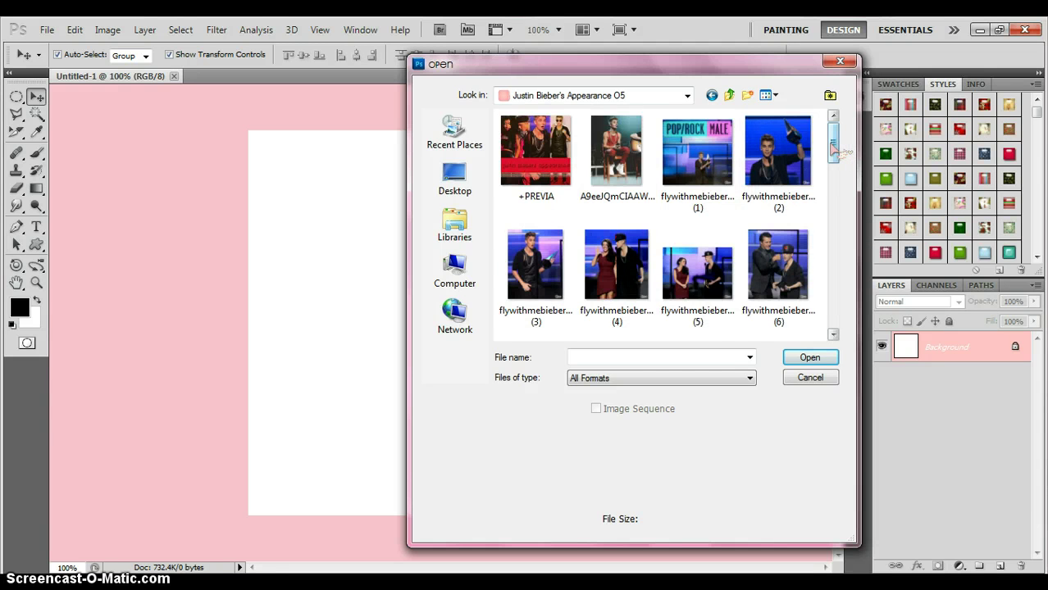
scroll(834, 162, "down", 2)
left_click_drag(492, 215, 726, 250)
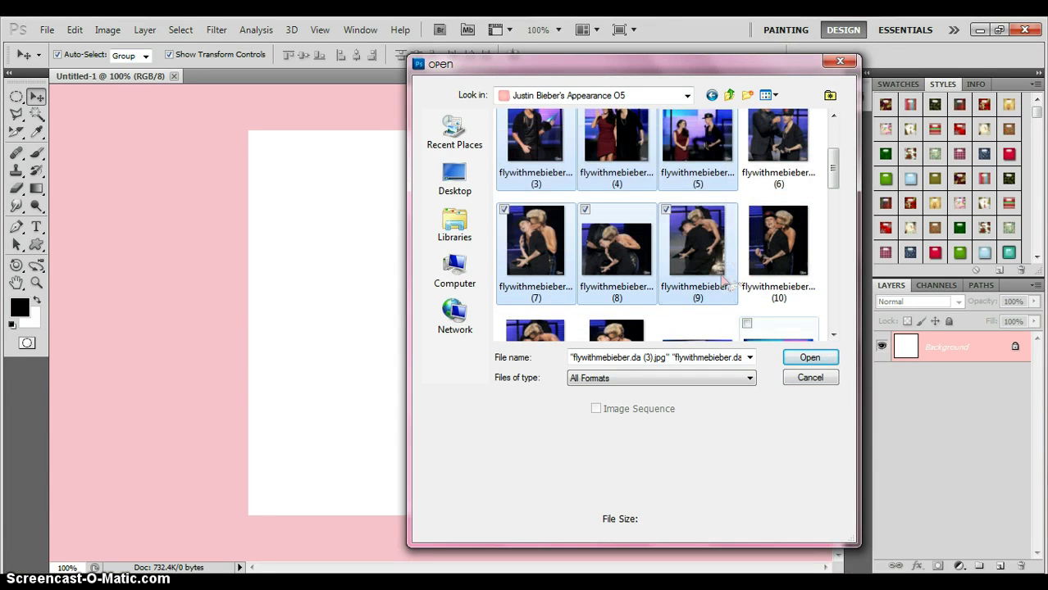
left_click(809, 357)
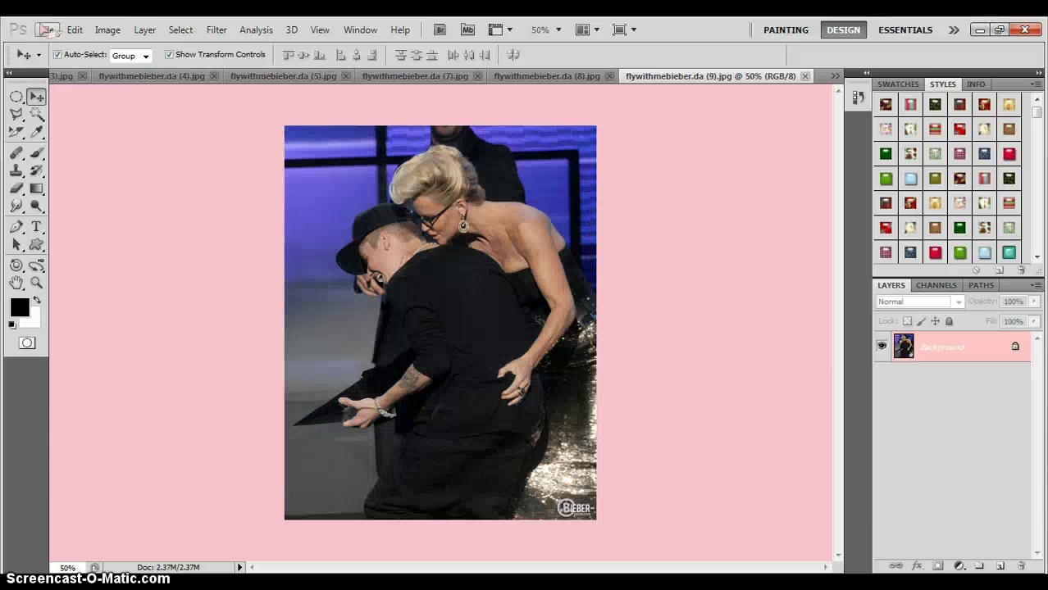
Step: Open the additional photo flywithmebieber.da (26).jpg from the same folder
left_click(48, 29)
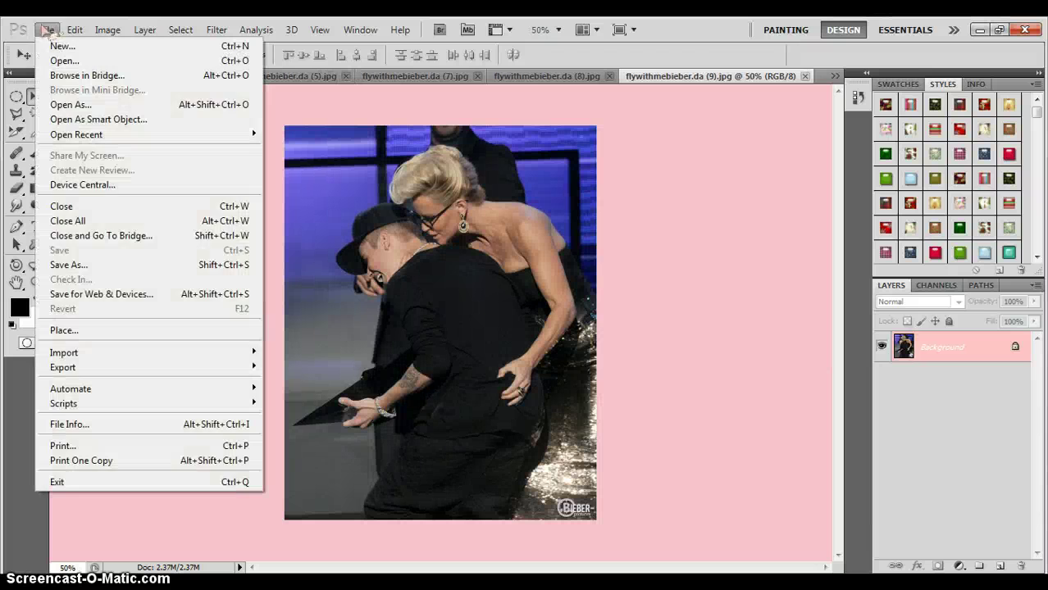
left_click(64, 60)
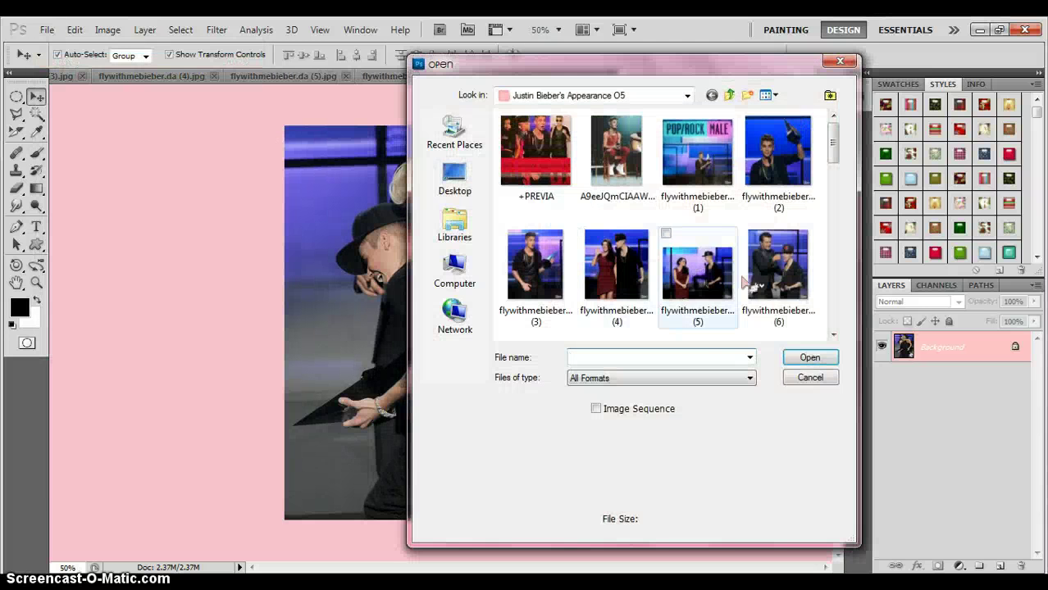
left_click_drag(832, 143, 833, 270)
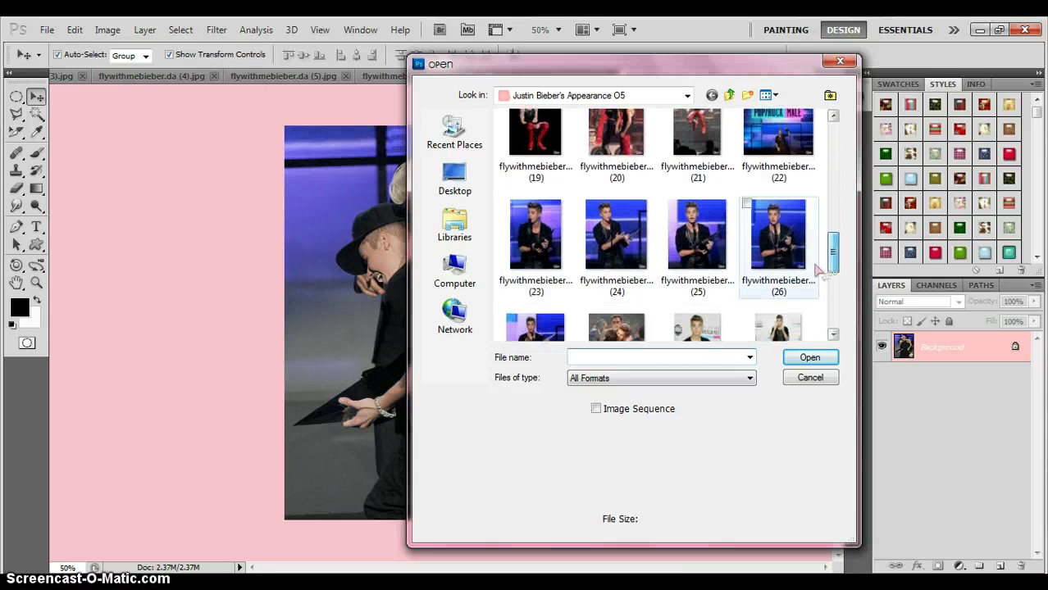
left_click(754, 211)
left_click(810, 359)
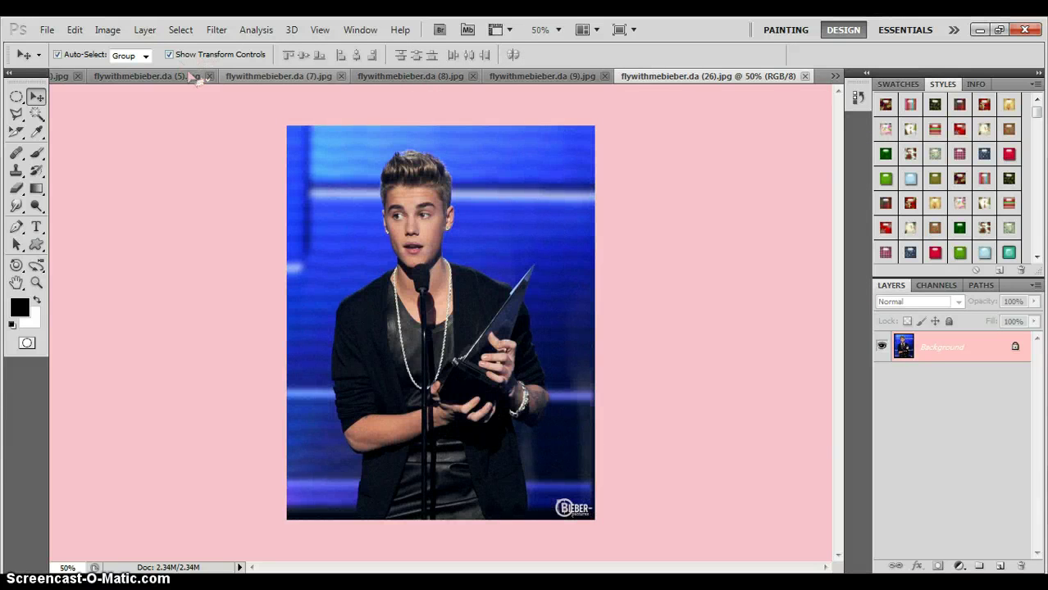
Step: Copy the photo flywithmebieber.da (4).jpg into the Untitled-1 document as a new layer
left_click(188, 78)
left_click(87, 78)
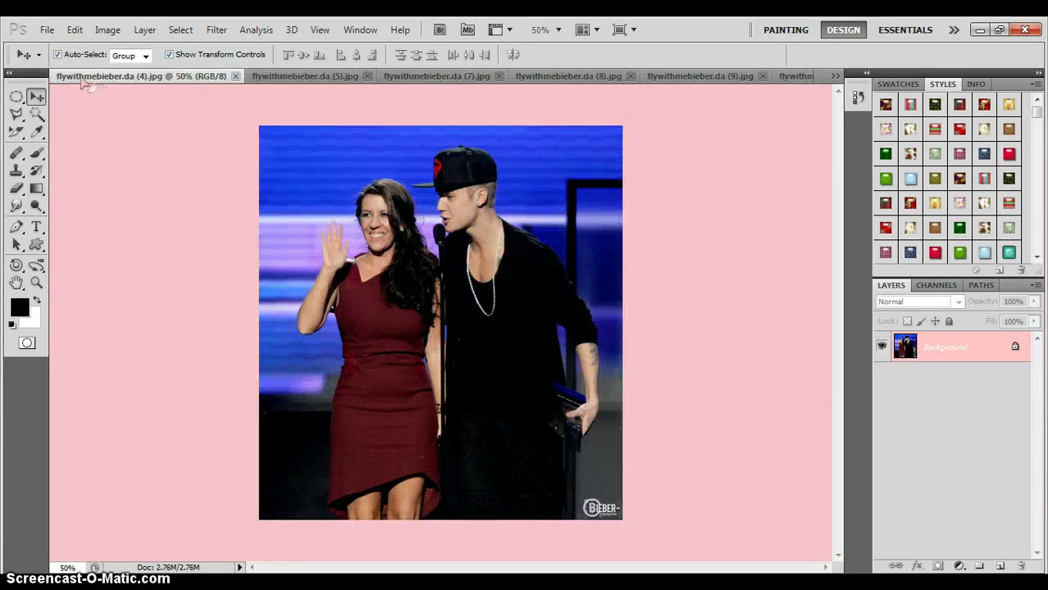
left_click(835, 75)
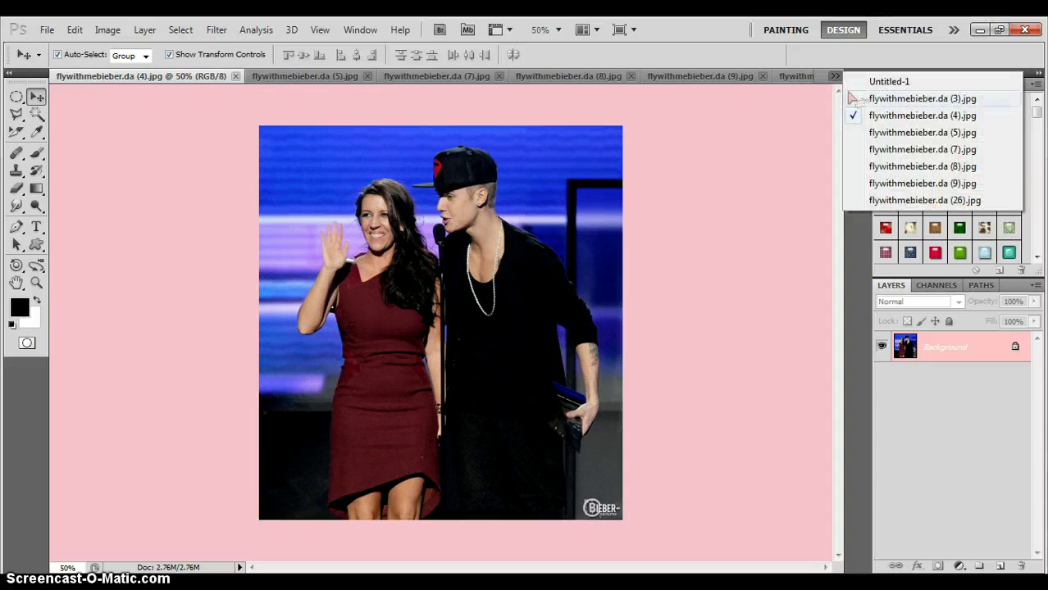
left_click(873, 82)
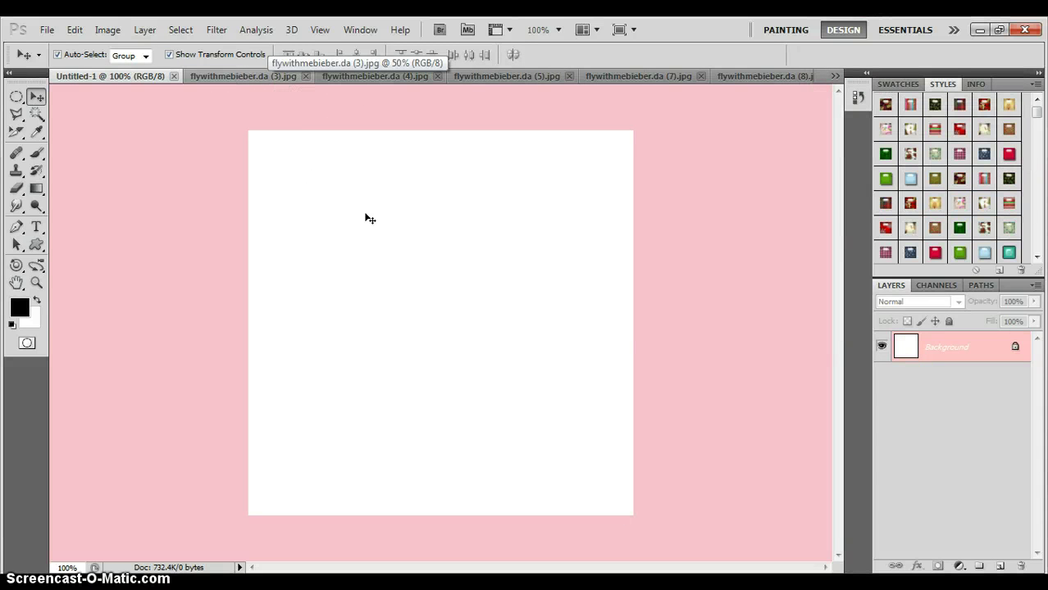
left_click(329, 78)
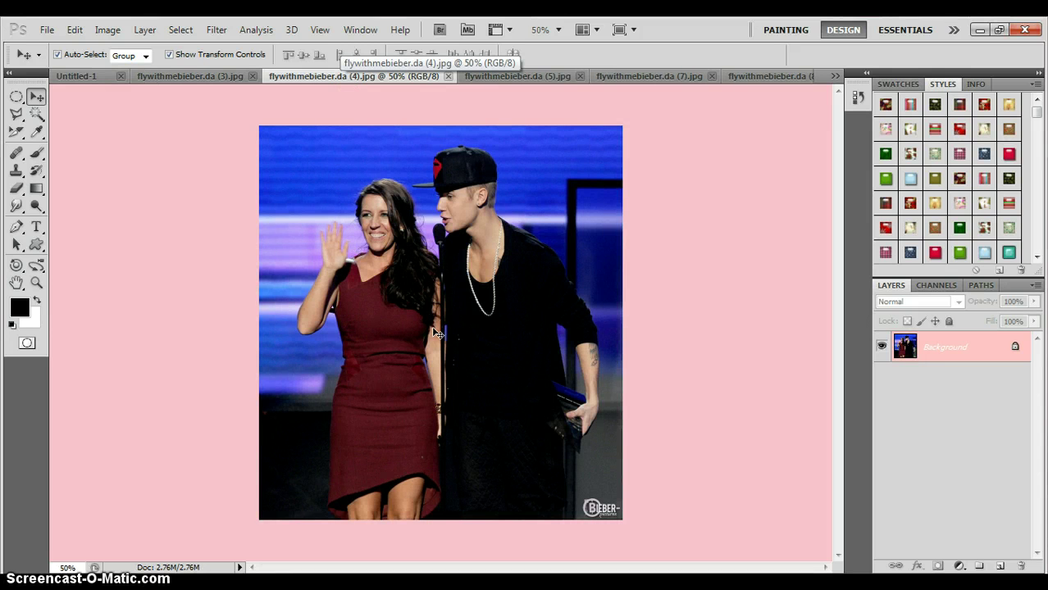
left_click_drag(75, 74, 207, 125)
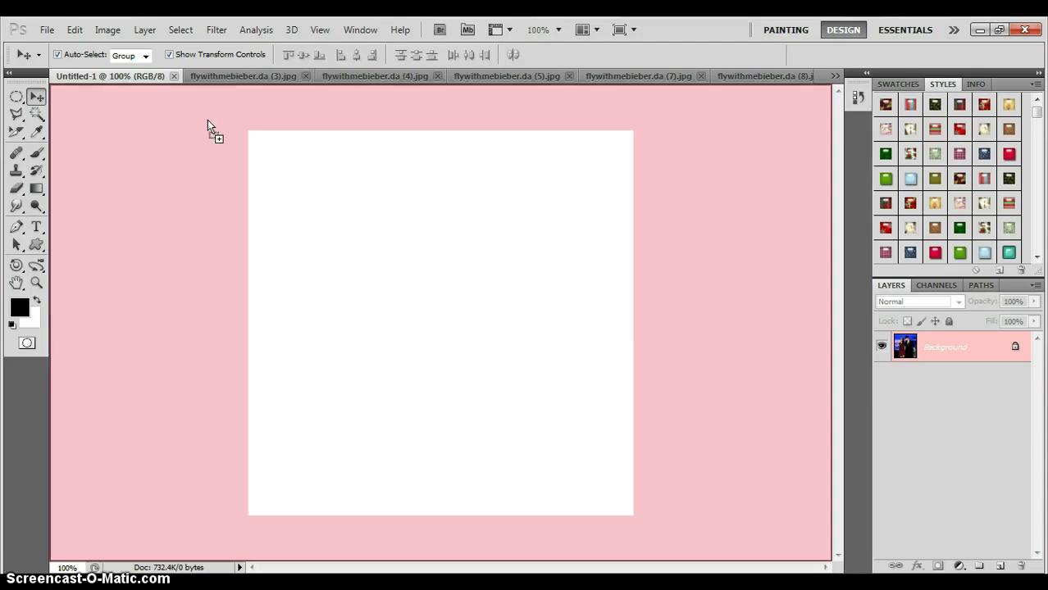
left_click_drag(366, 203, 367, 206)
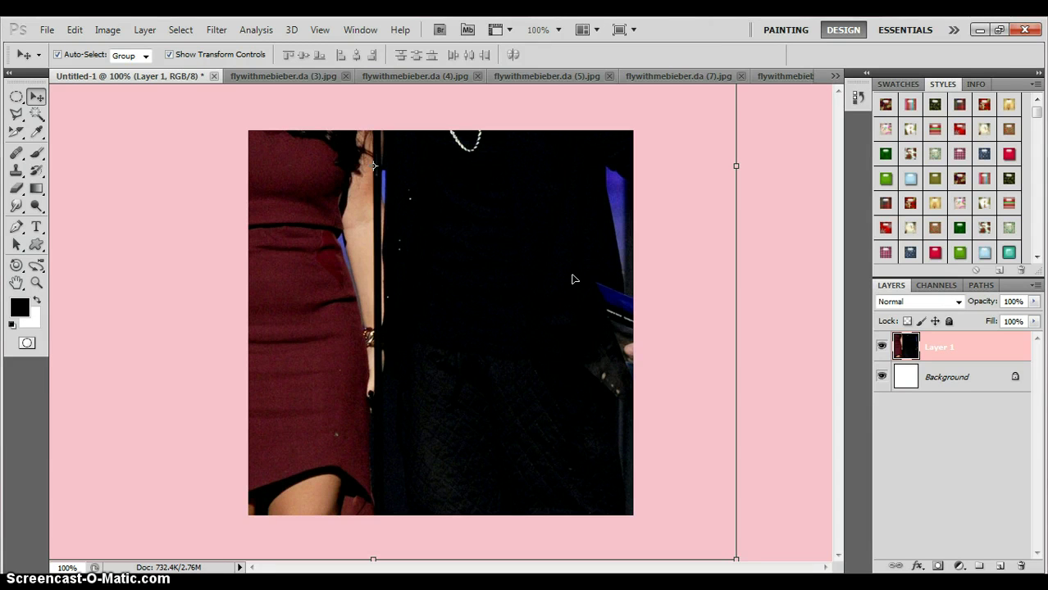
Step: Scale the pasted photo proportionally to 9% and place it in the canvas's upper-left corner
key("ctrl+t")
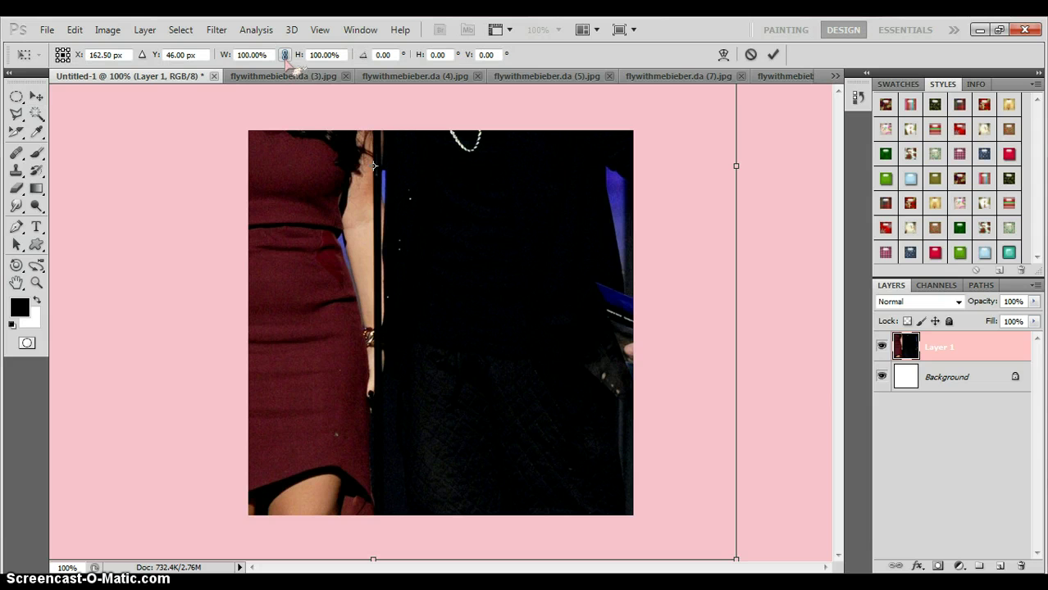
left_click_drag(228, 57, 202, 67)
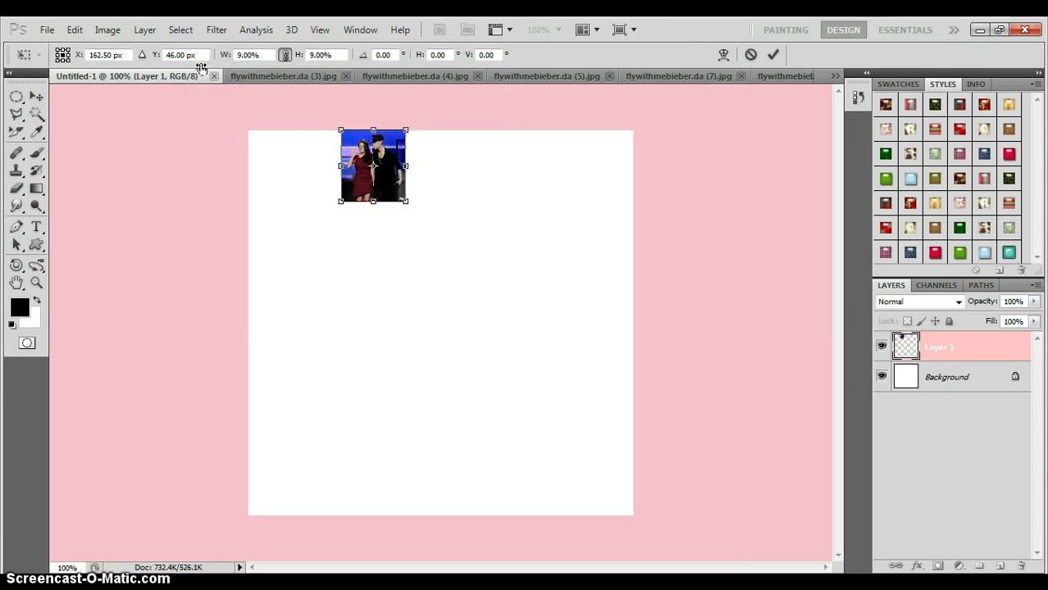
left_click_drag(385, 189, 293, 183)
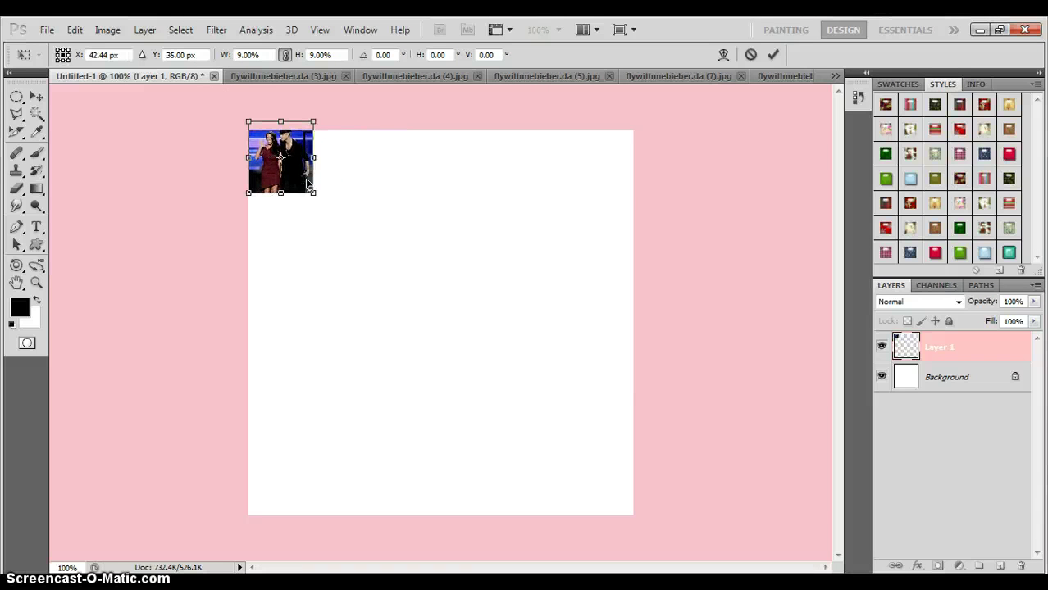
left_click(772, 54)
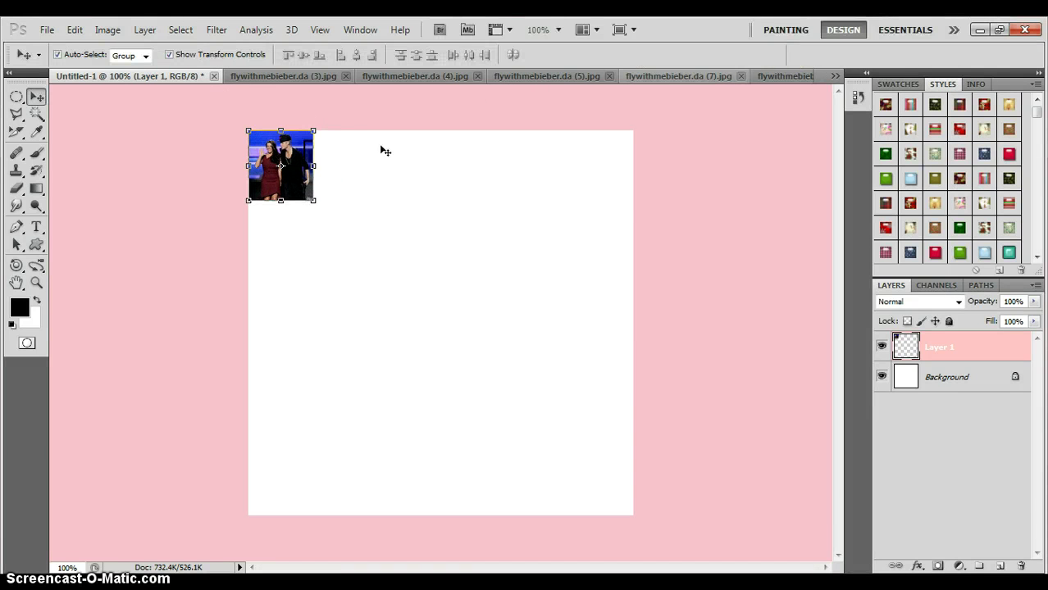
left_click(275, 76)
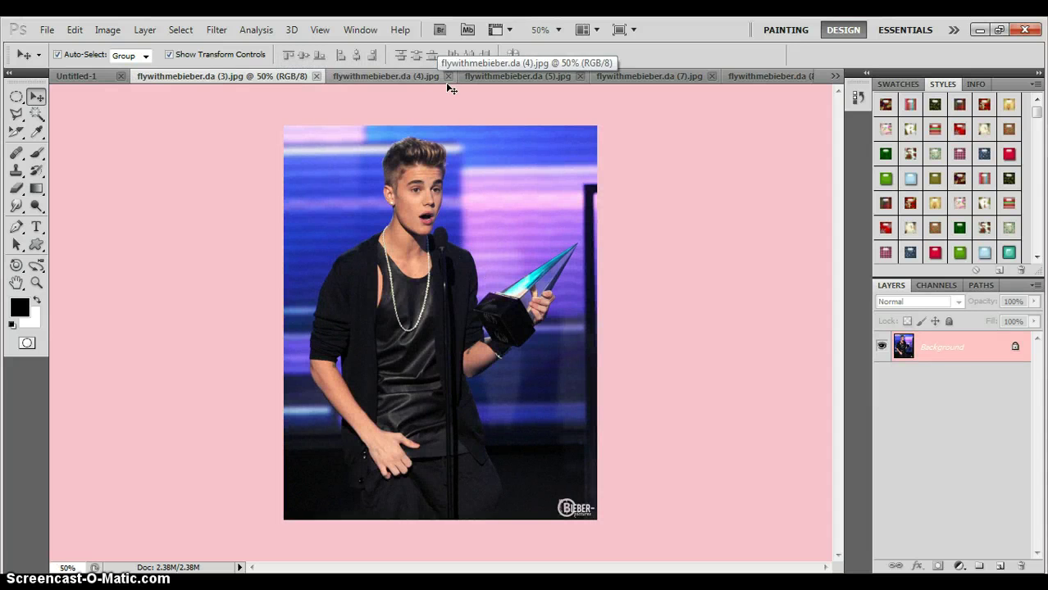
left_click(504, 77)
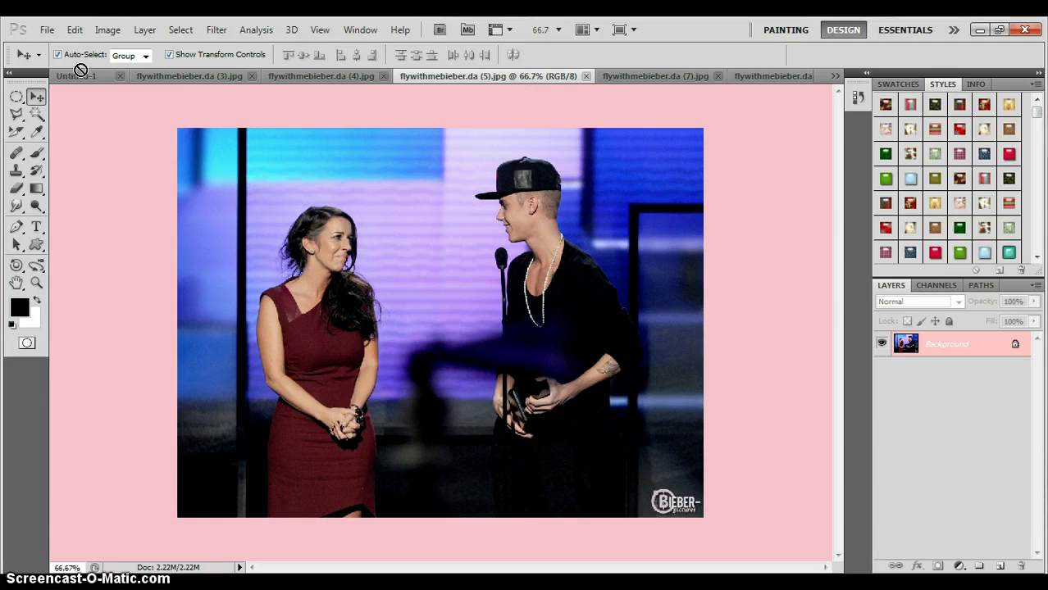
left_click_drag(76, 76, 276, 162)
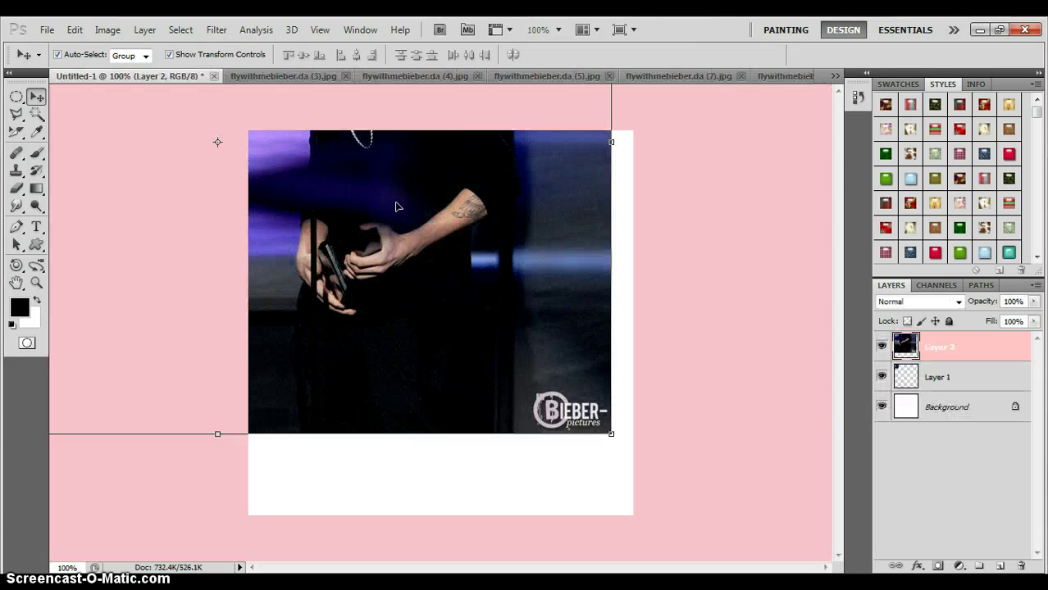
Step: Scale the second photo proportionally to 8.04% and place it diagonally below and to the right of the first photo
key("ctrl+t")
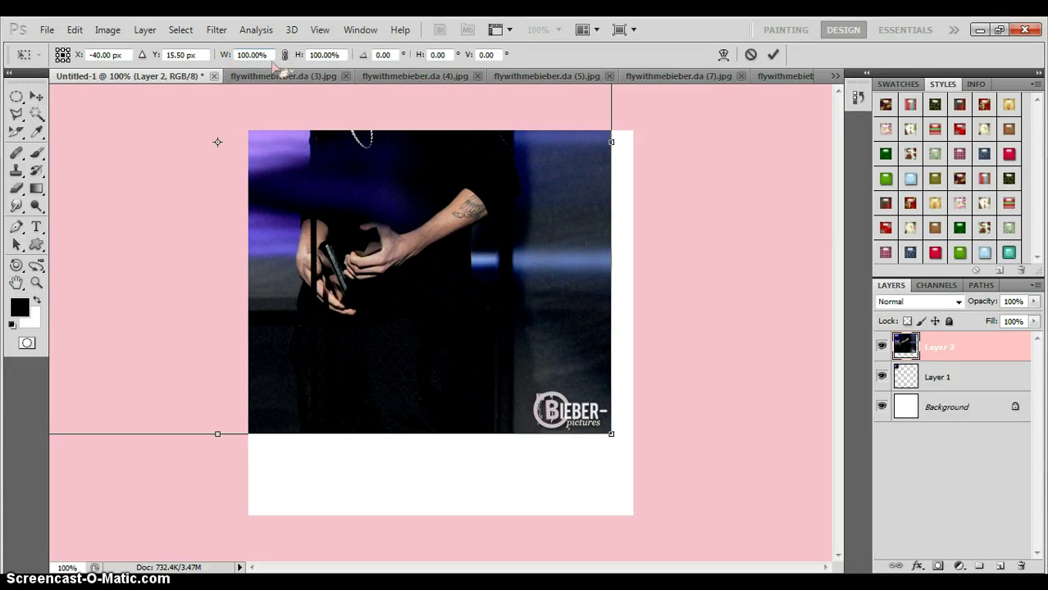
left_click_drag(220, 62, 156, 72)
left_click_drag(236, 168, 366, 227)
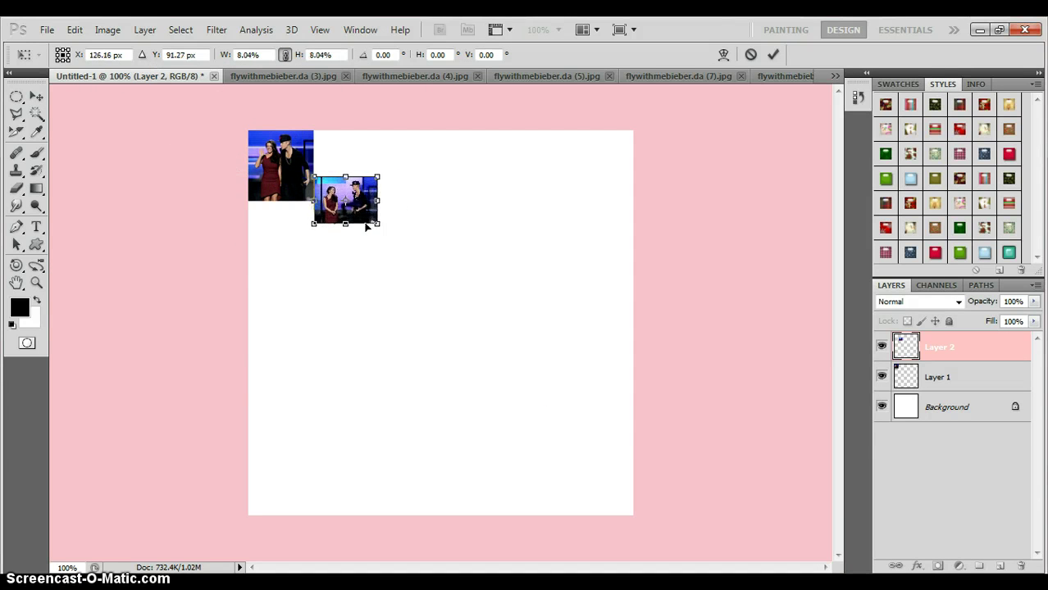
left_click(772, 54)
Step: Stretch the second photo to 103.66% width and 150.82% height so it matches the first photo's size
mouse_move(376, 224)
left_mouse_down()
mouse_move(373, 237)
mouse_move(313, 168)
mouse_move(314, 200)
mouse_move(367, 223)
left_mouse_up()
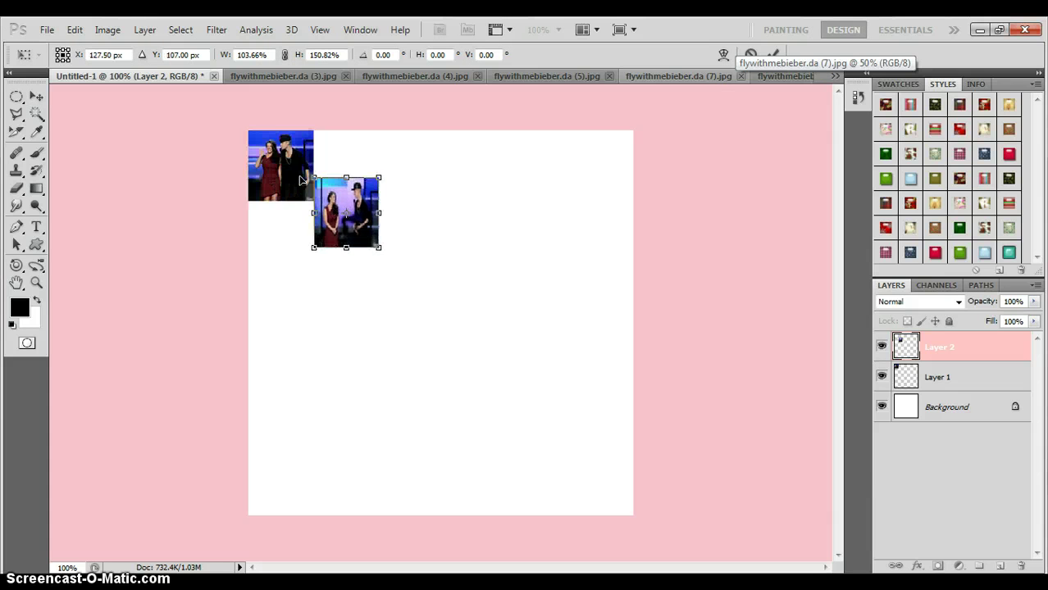
left_click(773, 54)
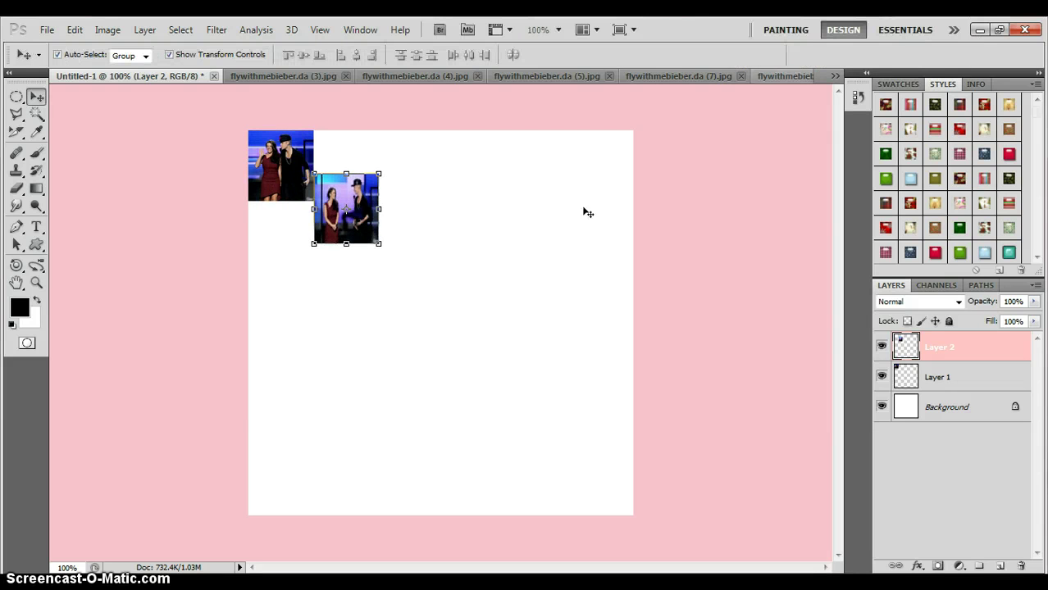
Step: Merge the two small photo layers, Layer 1 and Layer 2, into a single layer
left_click(568, 217)
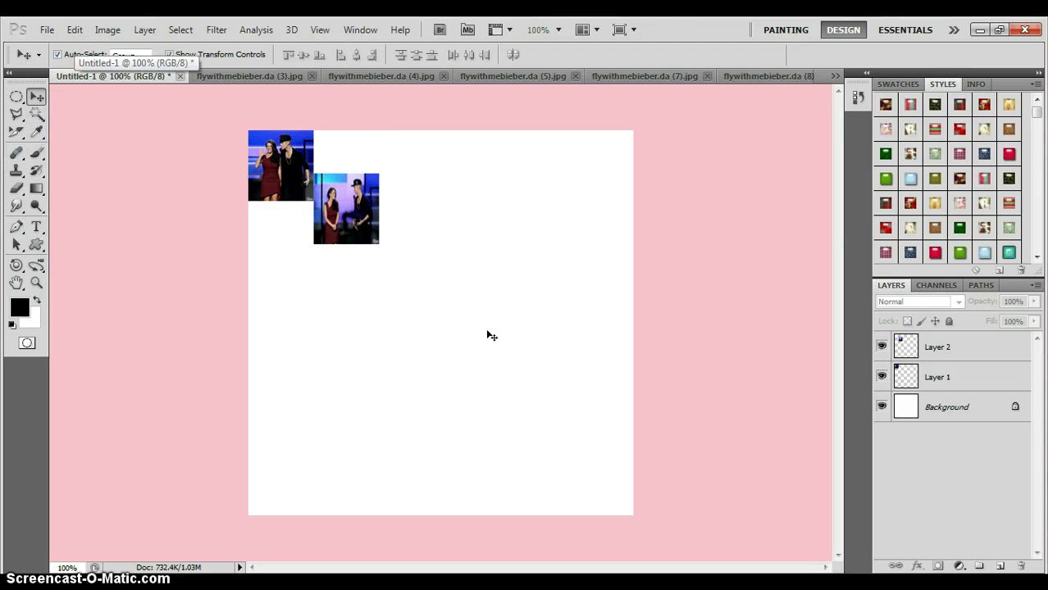
left_click_drag(246, 128, 488, 334)
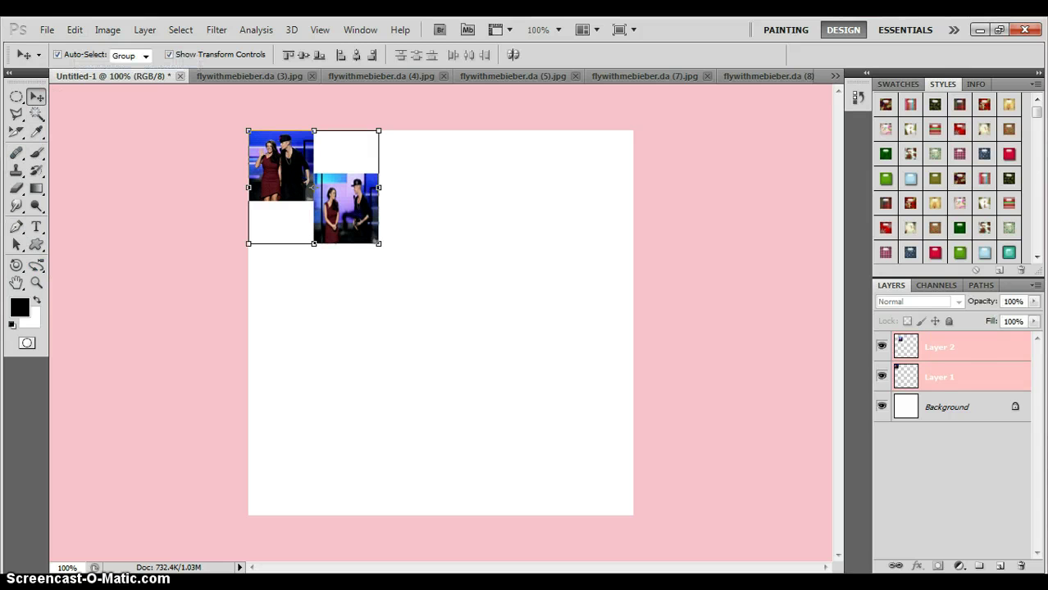
right_click(970, 384)
left_click(853, 531)
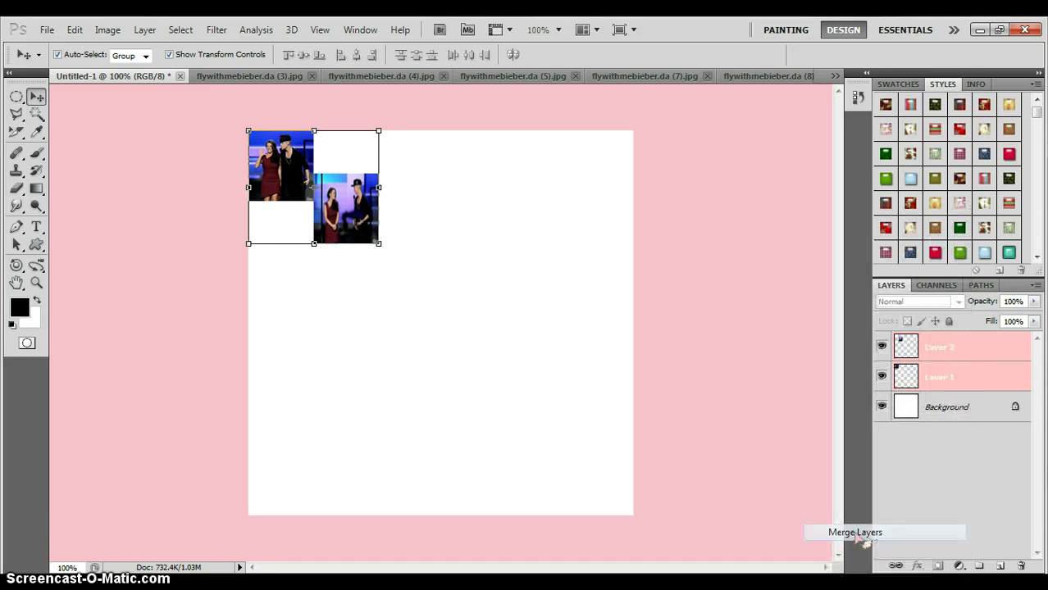
left_click(502, 294)
left_click(376, 204)
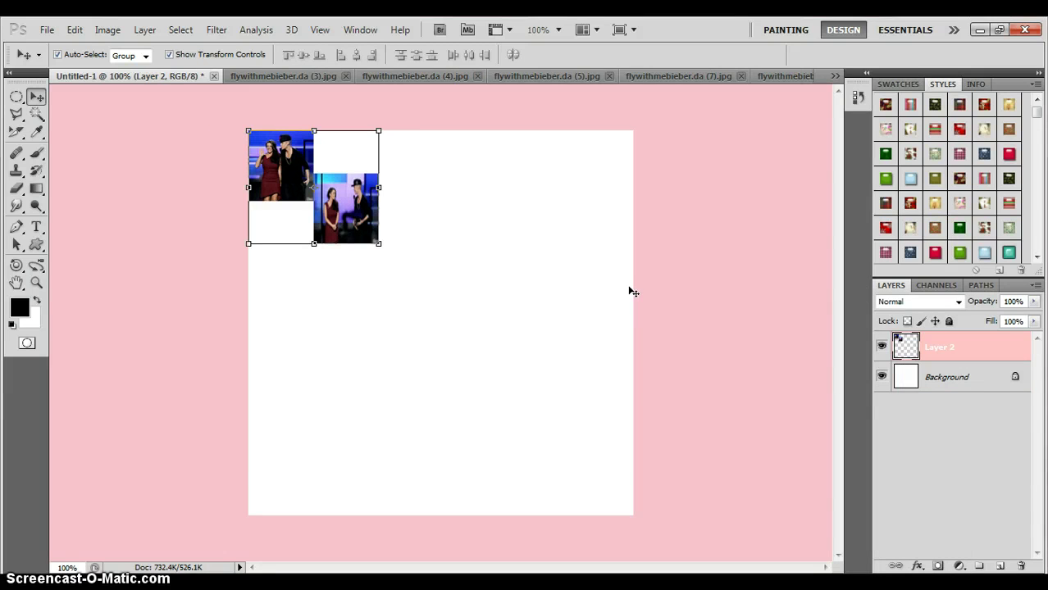
Step: Duplicate the merged photo-pair layer five times
key("ctrl+j")
key("ctrl+j")
key("ctrl+j")
key("ctrl+j")
key("ctrl+j")
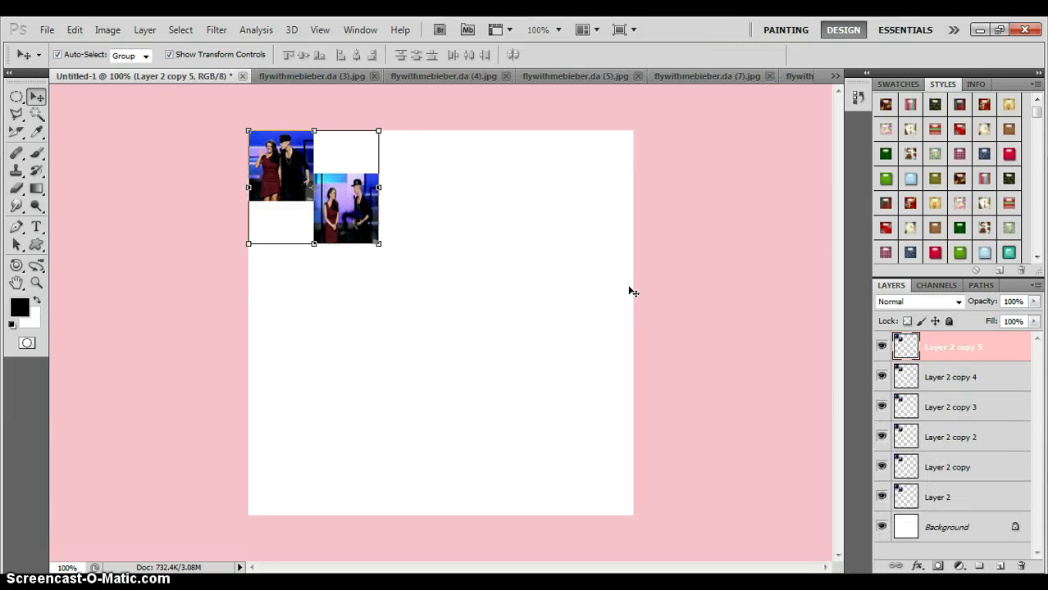
Step: Stack the photo-pair copies edge to edge down the canvas to fill its first two columns, leaving the top of the second column empty
left_click_drag(367, 205, 366, 274)
left_click_drag(324, 175, 324, 384)
left_click_drag(266, 146, 273, 433)
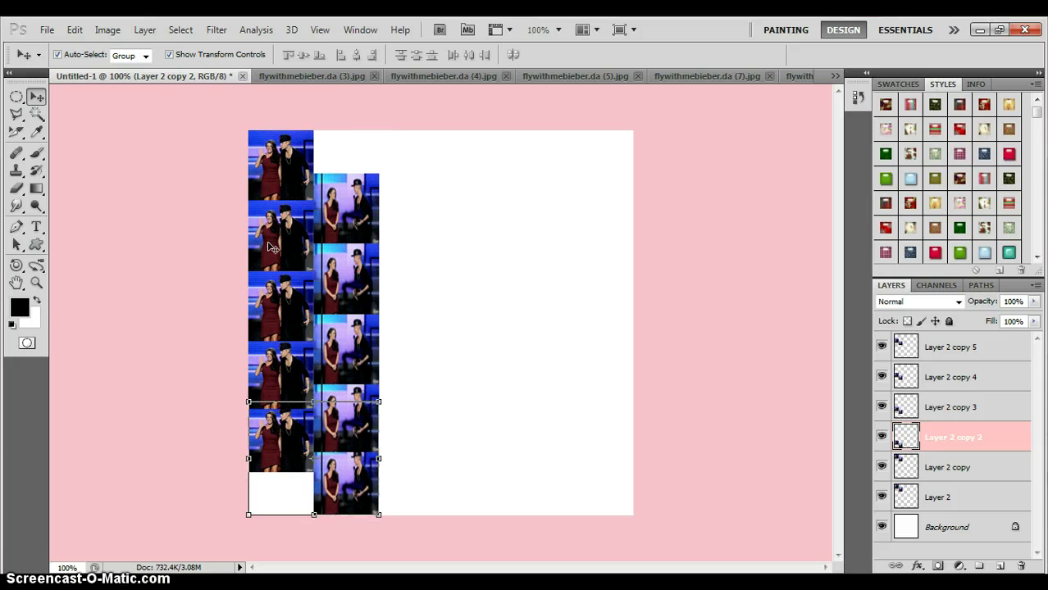
left_click_drag(265, 182, 271, 559)
mouse_move(291, 167)
left_mouse_down()
mouse_move(329, 187)
mouse_move(291, 166)
left_mouse_up()
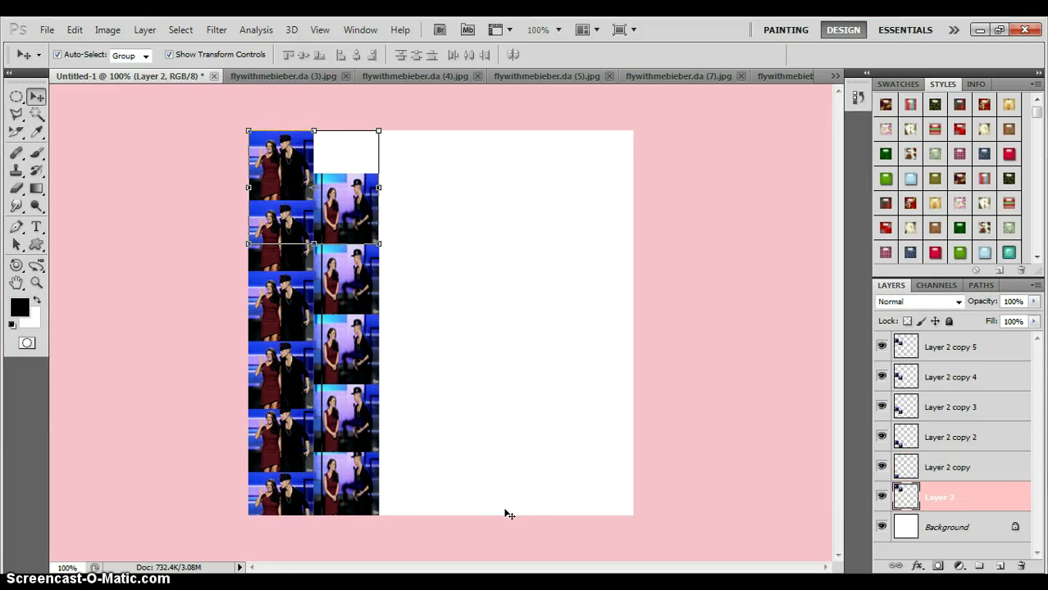
Step: Merge the original photo pair and its five copies into one strip layer
left_click_drag(467, 513, 377, 174)
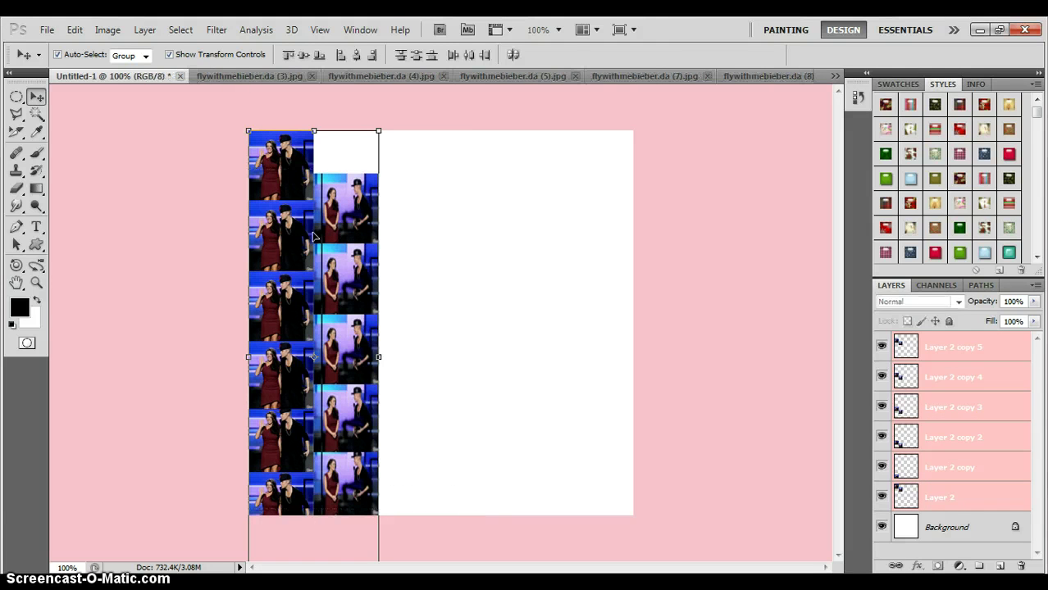
right_click(997, 354)
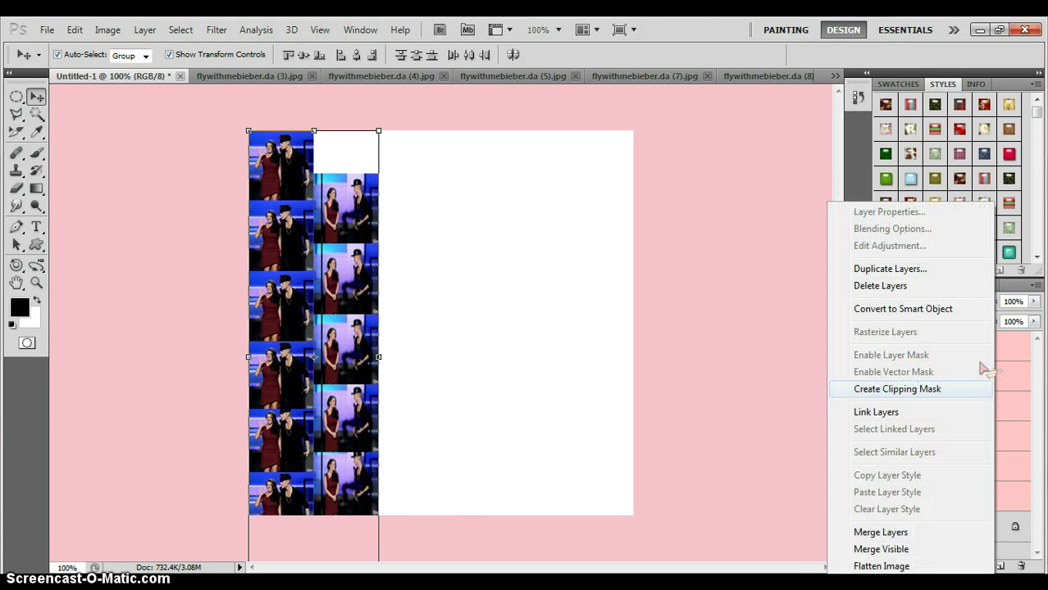
left_click(879, 532)
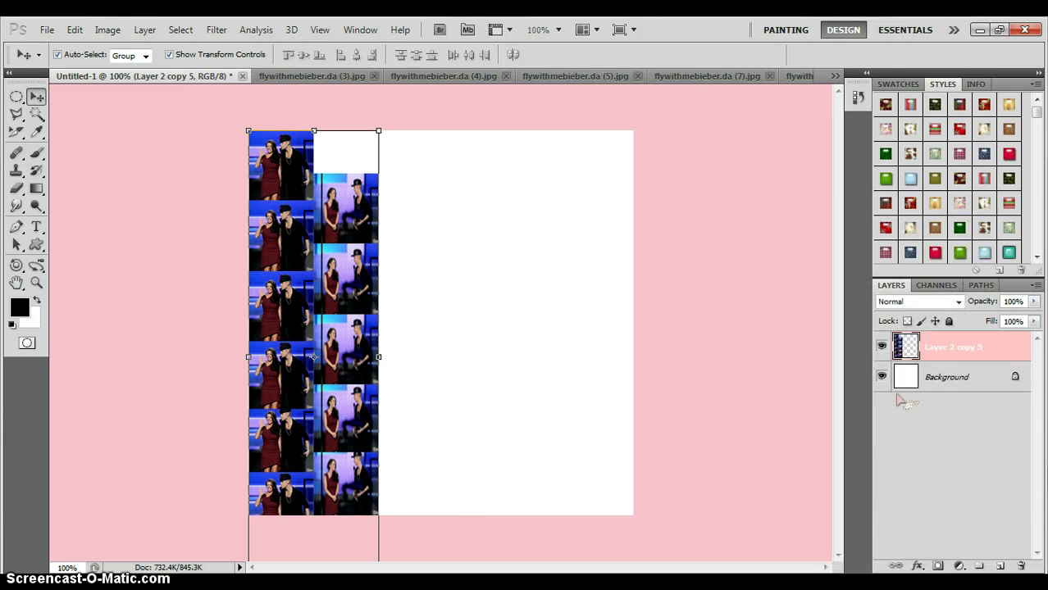
Step: Duplicate the merged strip as Layer 2 copy 6 and place the copy so its lower end fills the gap above the second column
right_click(929, 350)
left_click(788, 264)
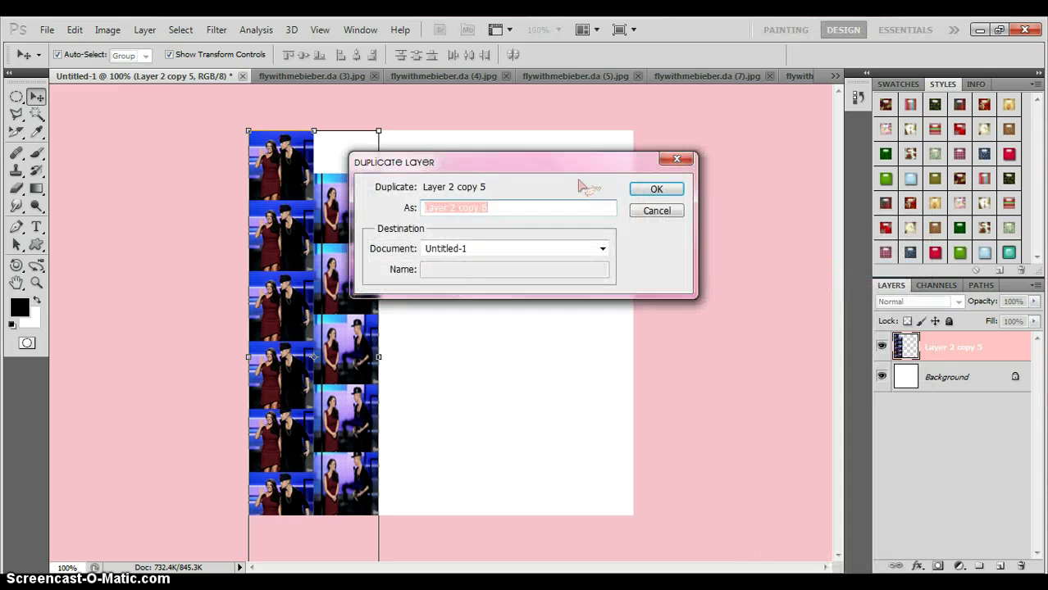
left_click(656, 190)
left_click_drag(328, 344, 455, 98)
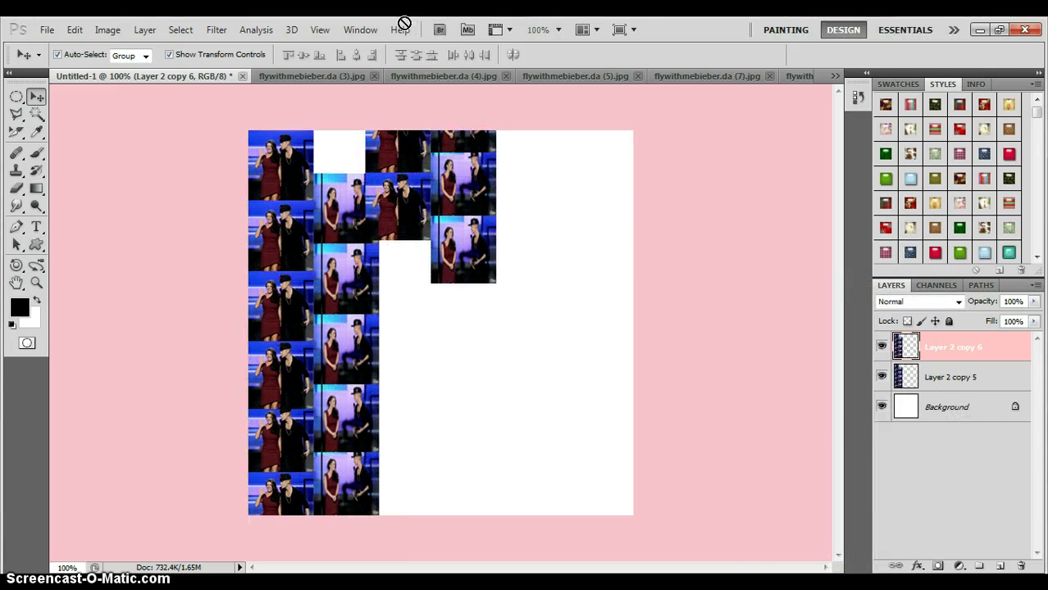
key("ctrl+z")
left_click_drag(345, 485, 428, 189)
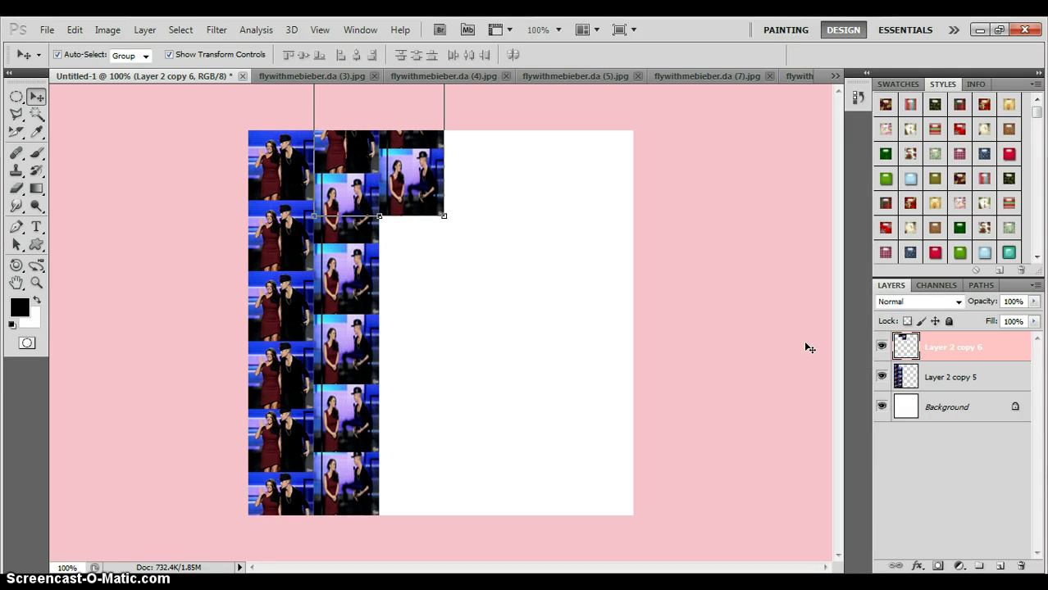
Step: Duplicate the strip twice, placing one copy down columns three and four and the other at the top of columns four and five
key("ctrl+j")
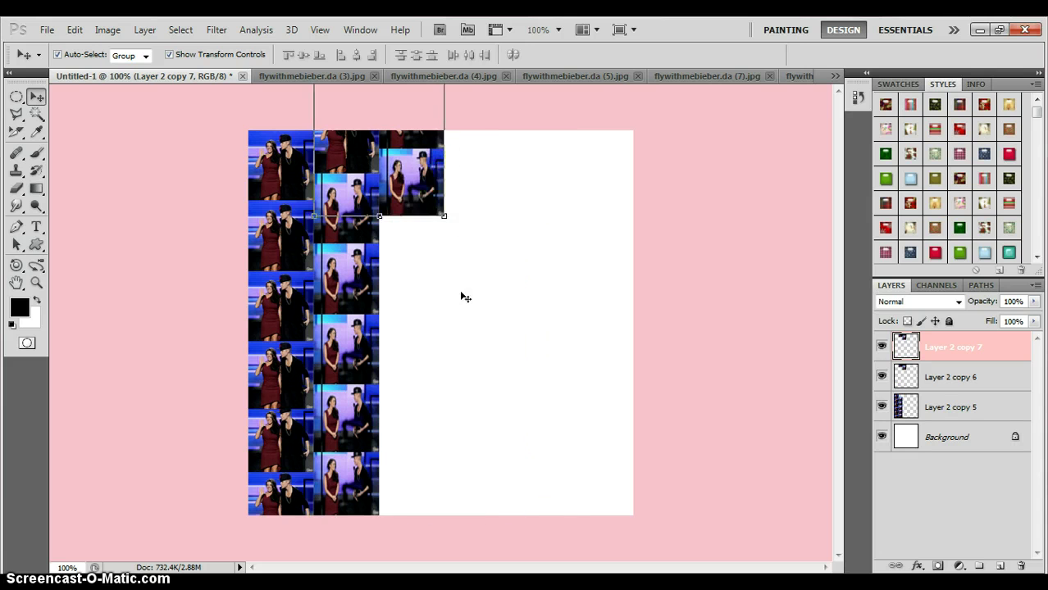
left_click_drag(392, 168, 444, 357)
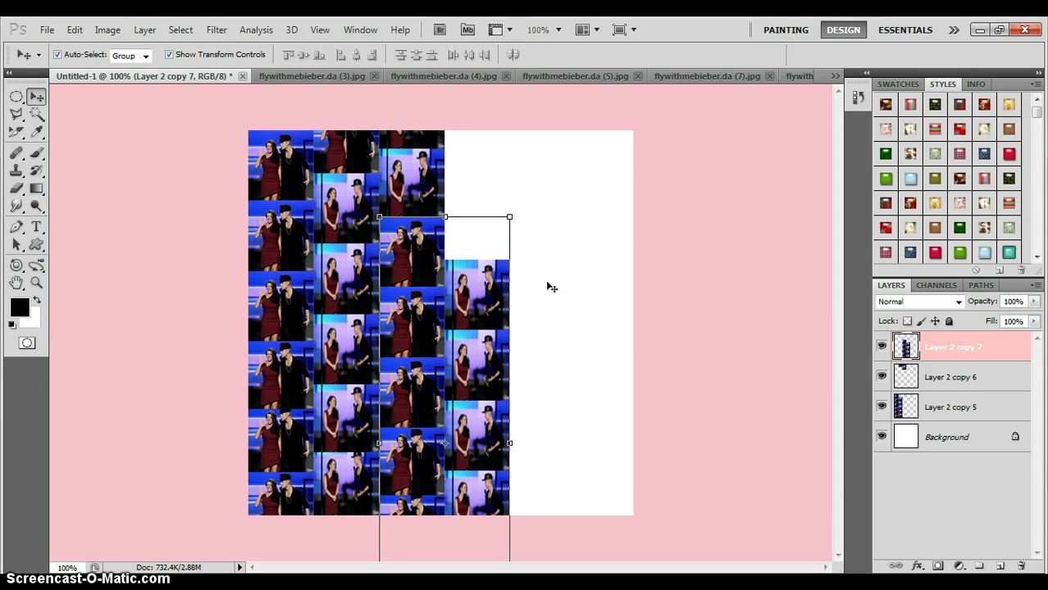
key("ctrl+j")
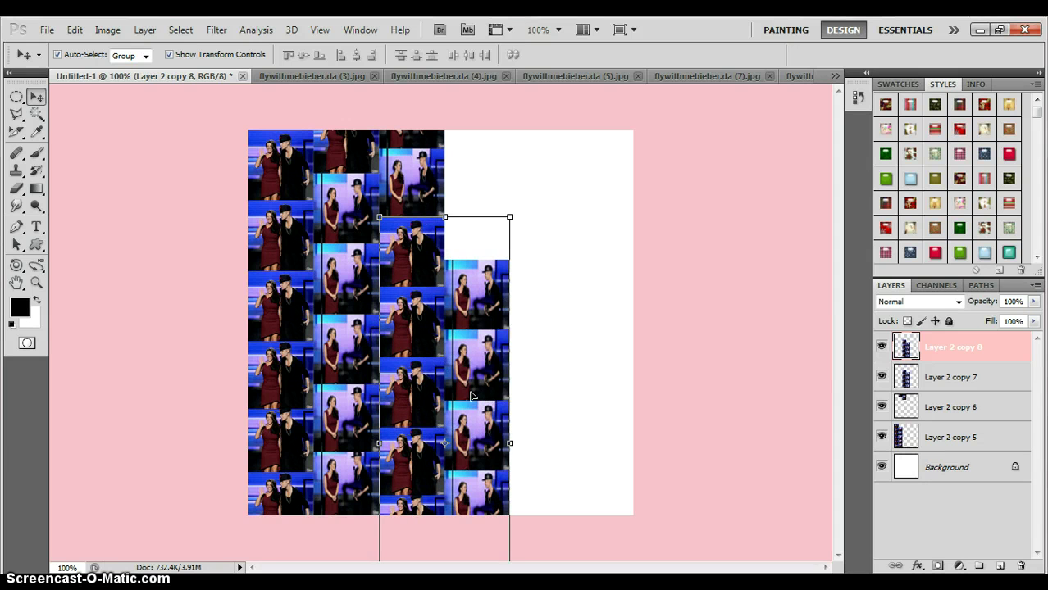
left_click_drag(471, 396, 525, 236)
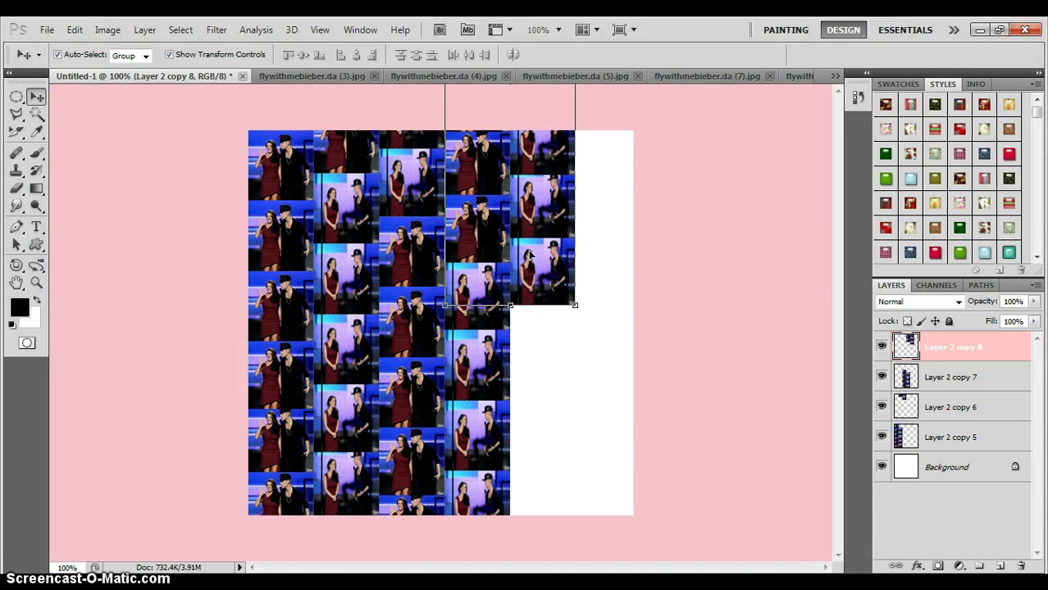
Step: Duplicate the strip twice more, covering the lower part of columns five and six and the remaining upper gap of column six
key("ctrl+j")
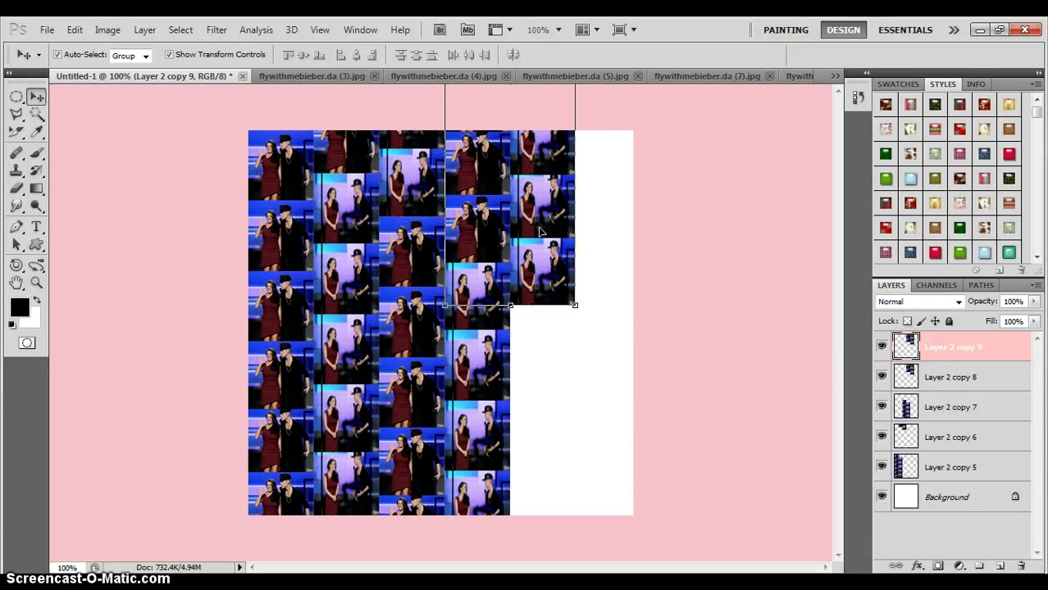
left_click_drag(509, 189, 558, 456)
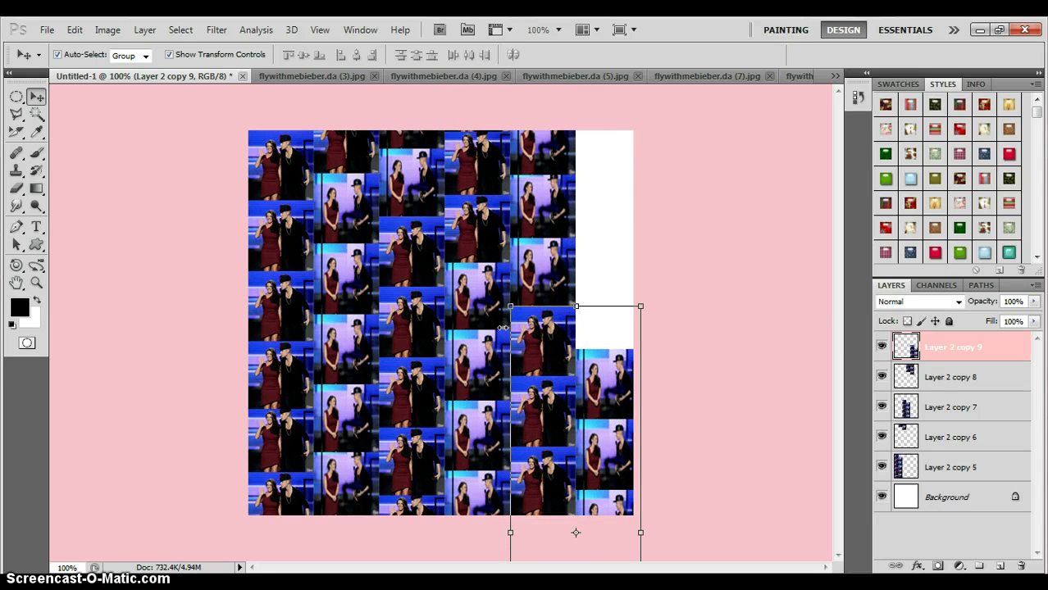
key("ctrl+j")
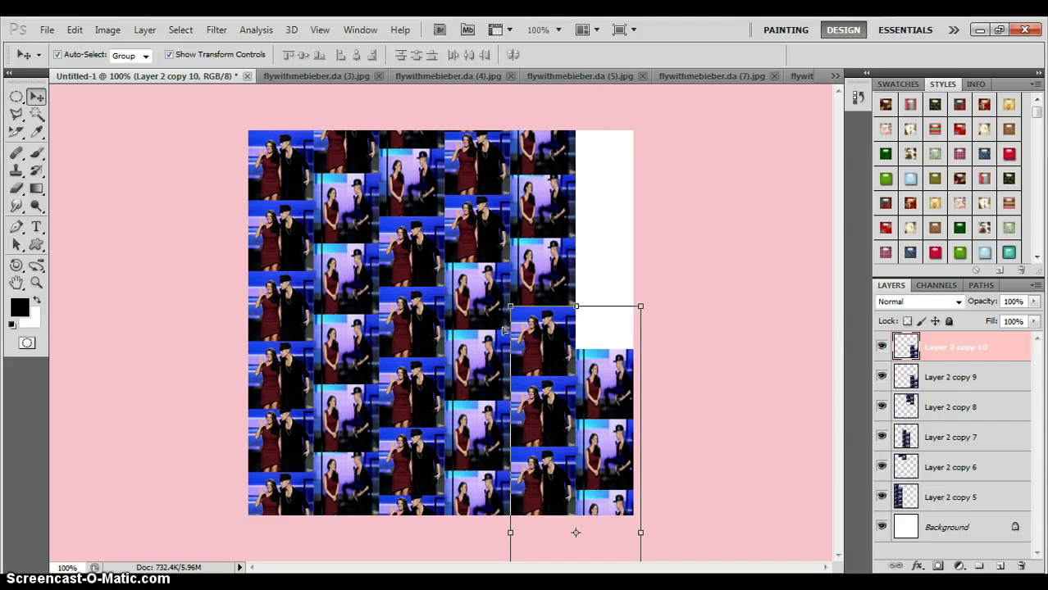
left_click_drag(555, 384, 639, 132)
mouse_move(627, 303)
left_mouse_down()
mouse_move(616, 295)
mouse_move(620, 303)
left_mouse_up()
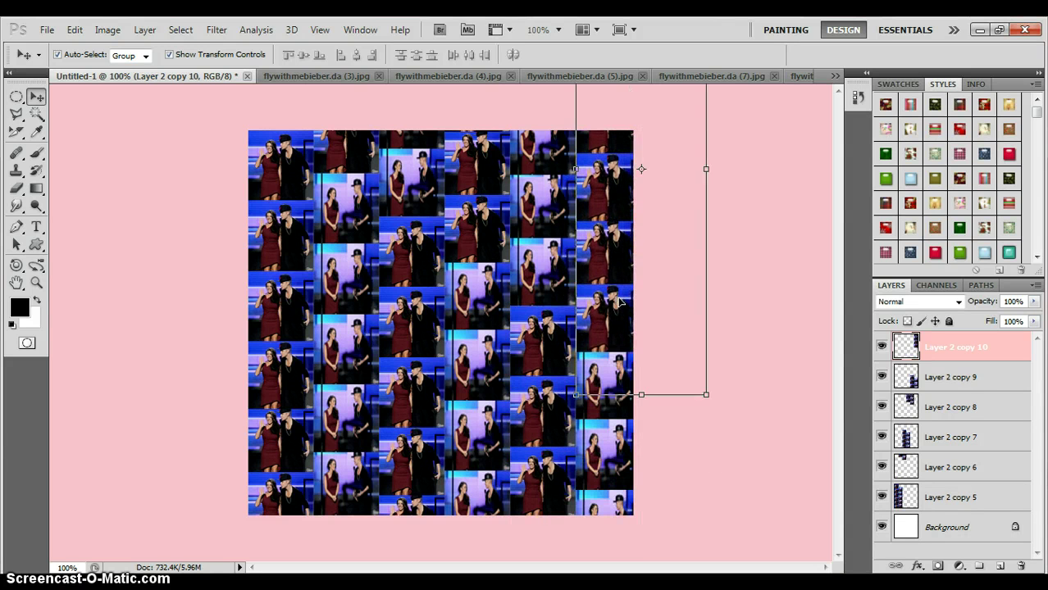
Step: Merge all six strip layers above the background into one collage layer
left_click(180, 253)
key("ctrl+alt+a")
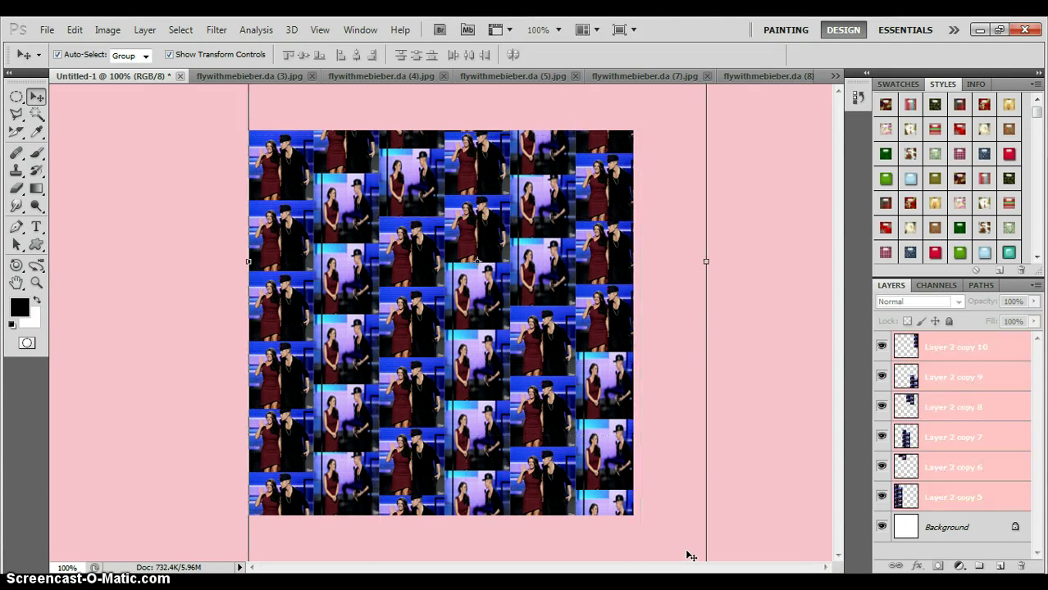
right_click(975, 414)
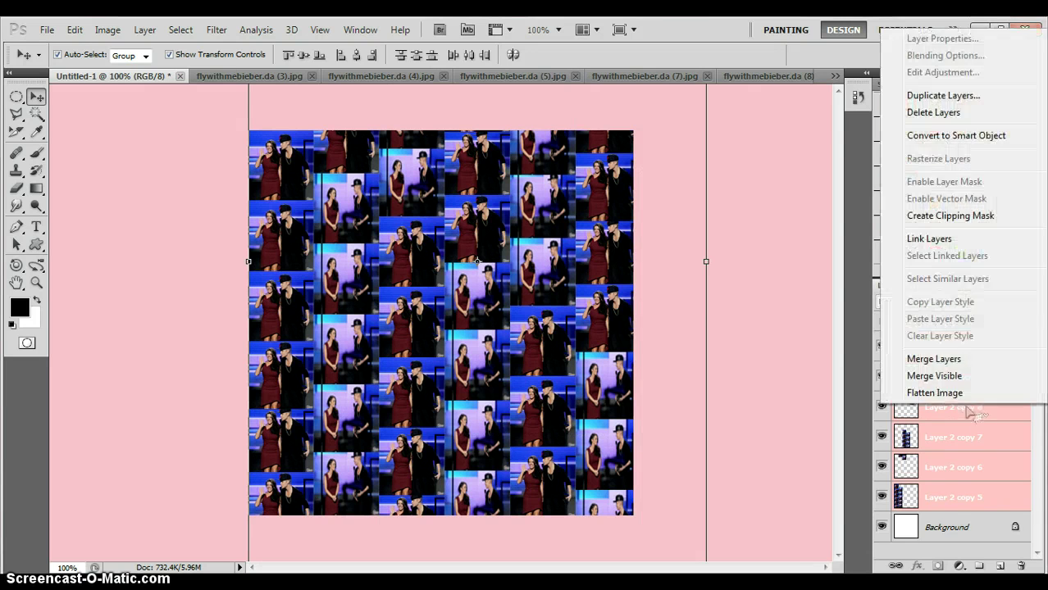
left_click(914, 358)
left_click(747, 376)
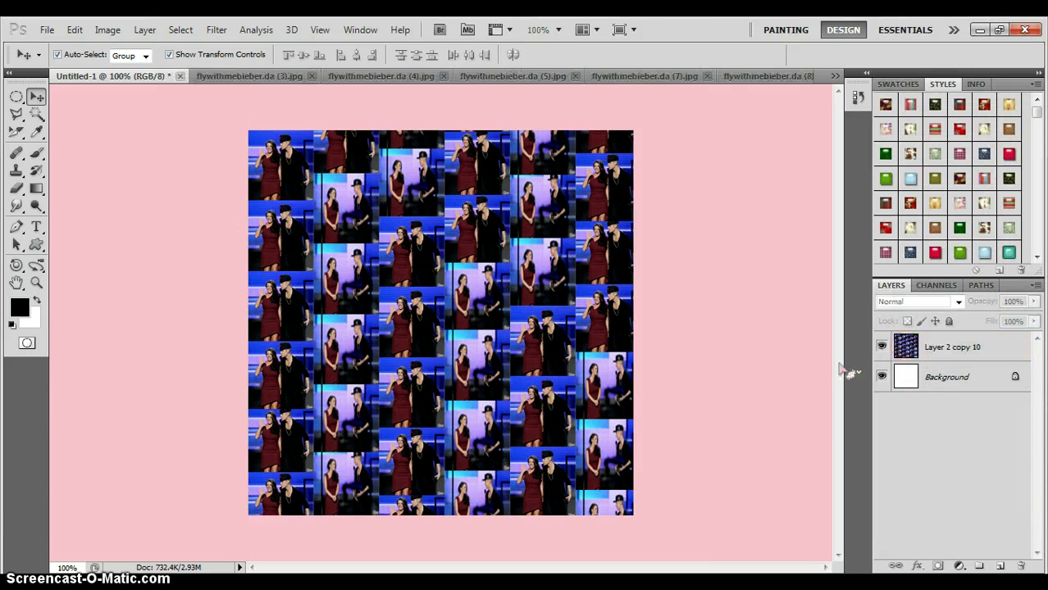
Step: Apply a Motion Blur with a distance of 10 pixels to the merged collage layer
left_click(924, 350)
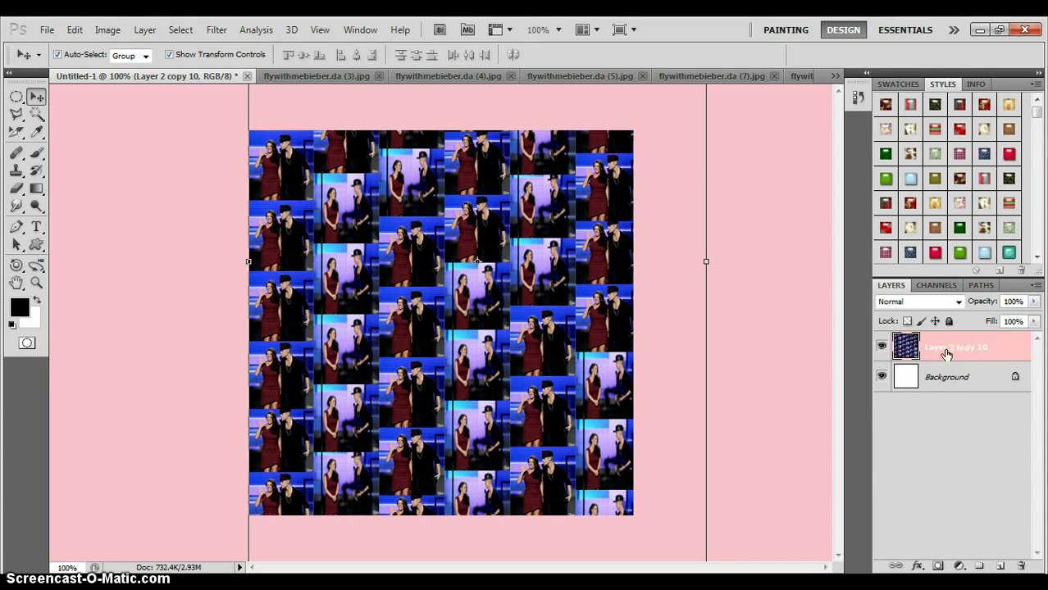
left_click(217, 29)
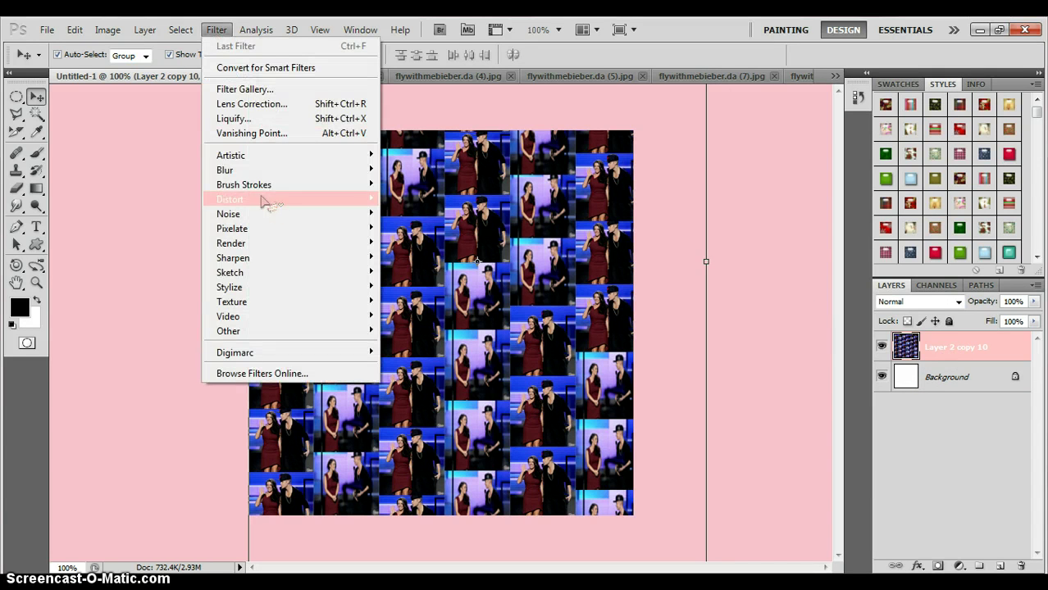
mouse_move(254, 171)
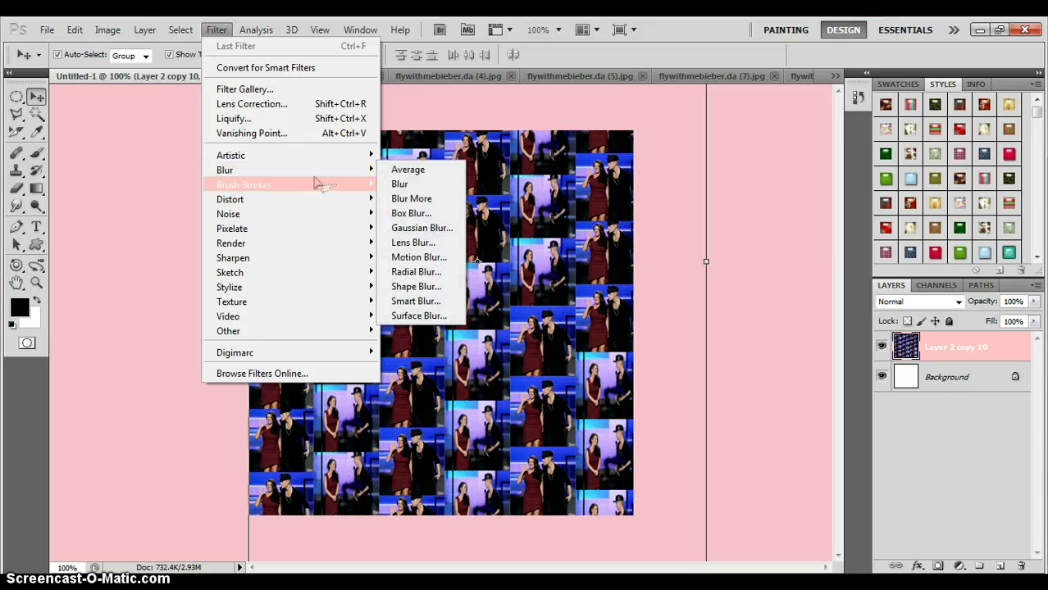
left_click(423, 260)
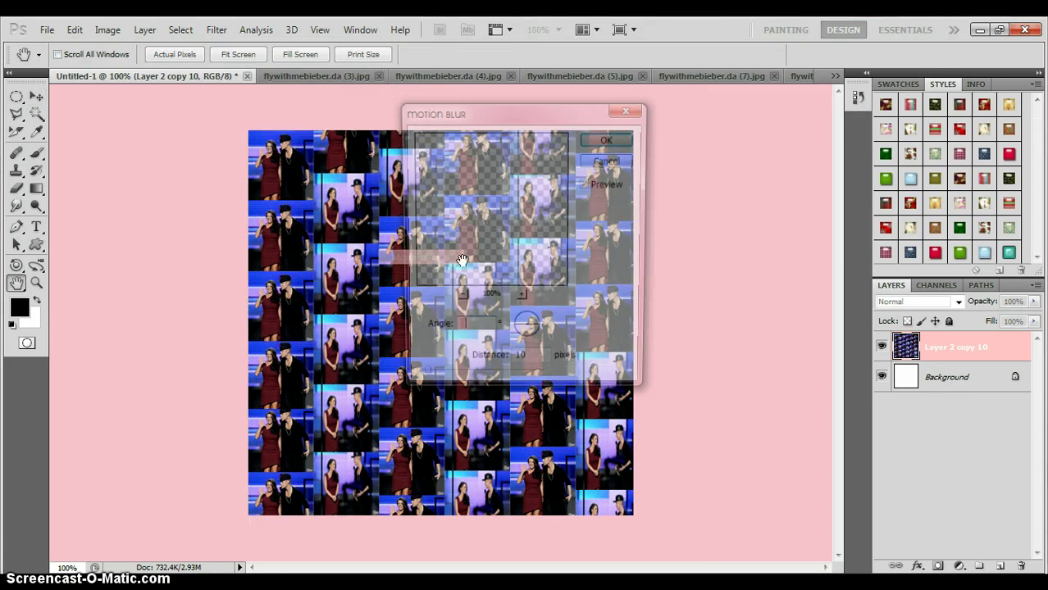
left_click(605, 136)
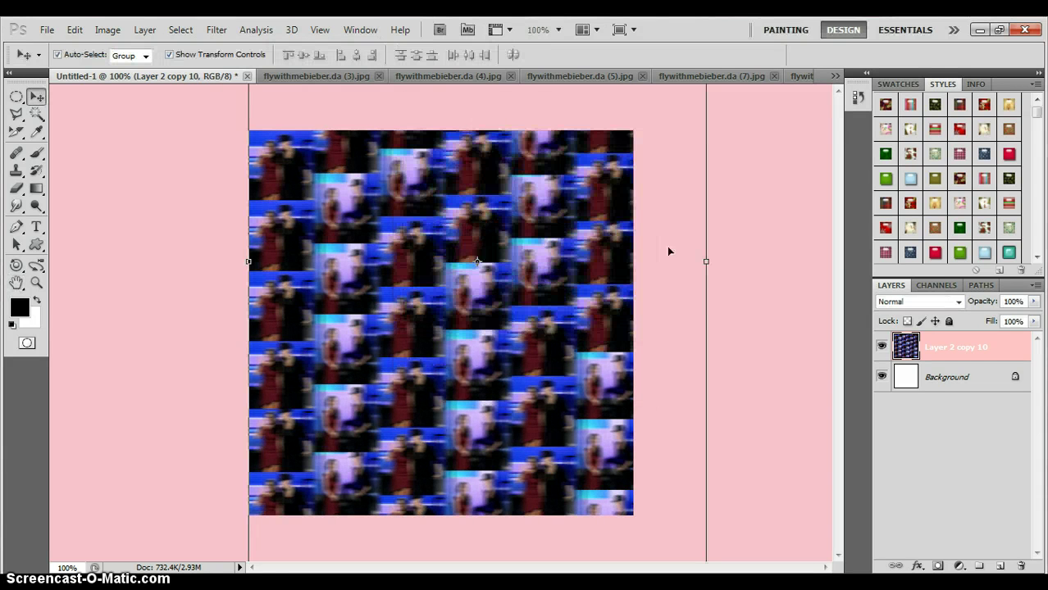
left_click(745, 300)
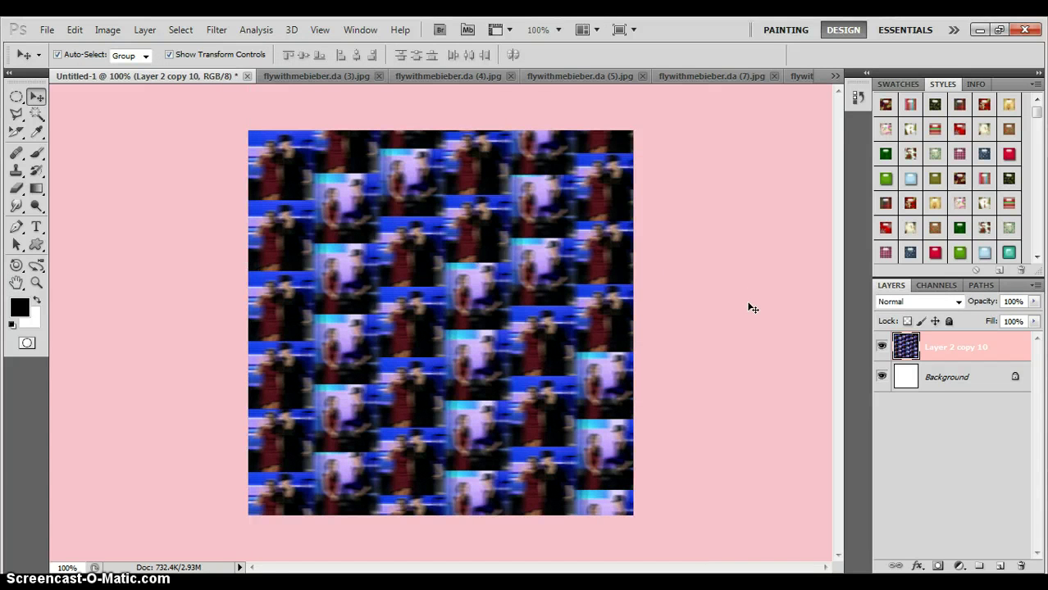
left_click(381, 82)
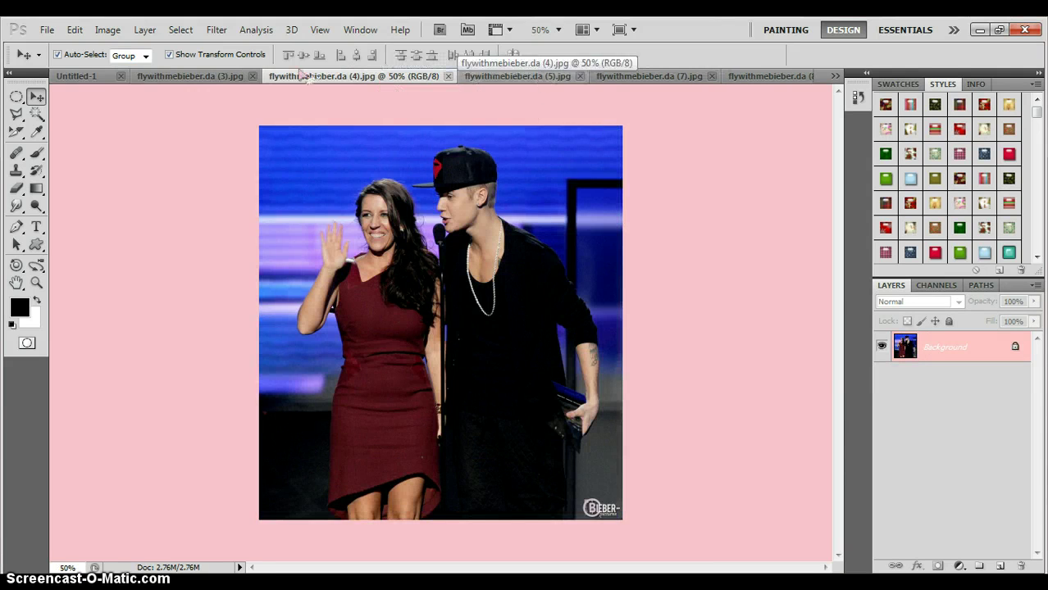
left_click(223, 80)
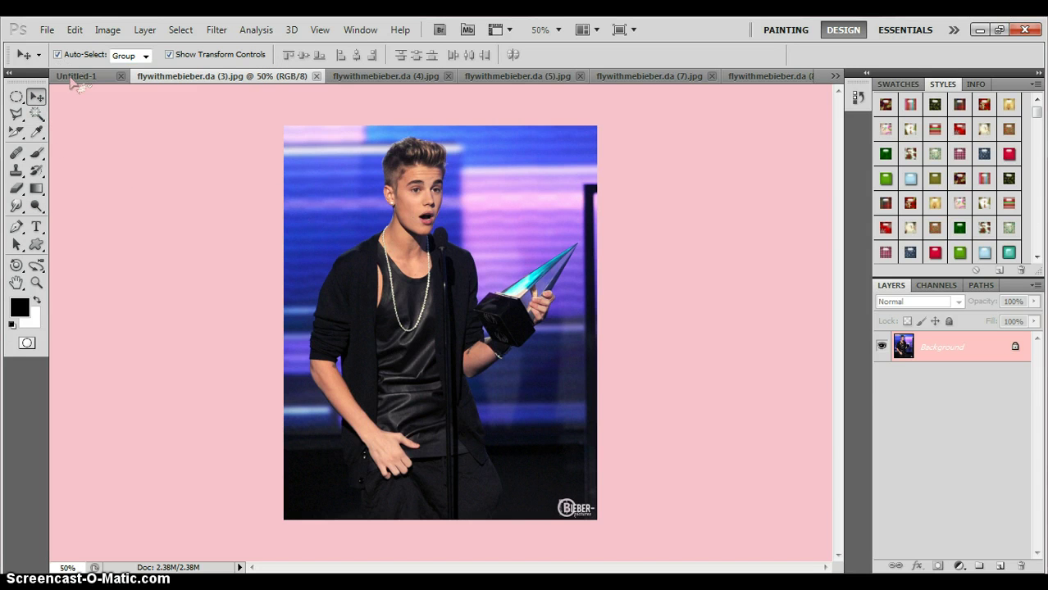
left_click_drag(74, 82, 295, 168)
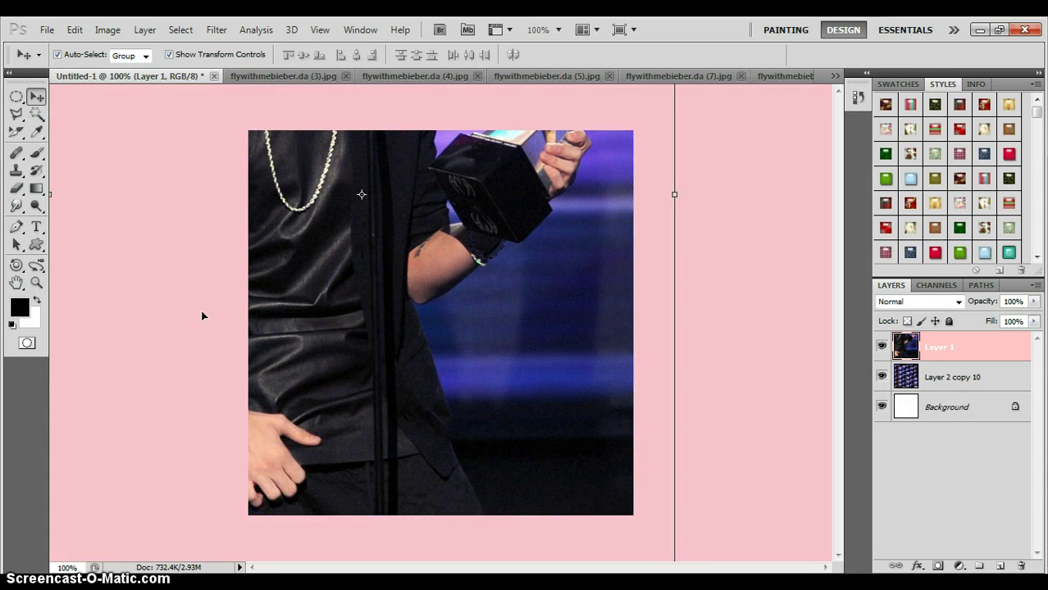
Step: Scale the copied award photo proportionally to 54% and centre it over the collage background
key("ctrl+t")
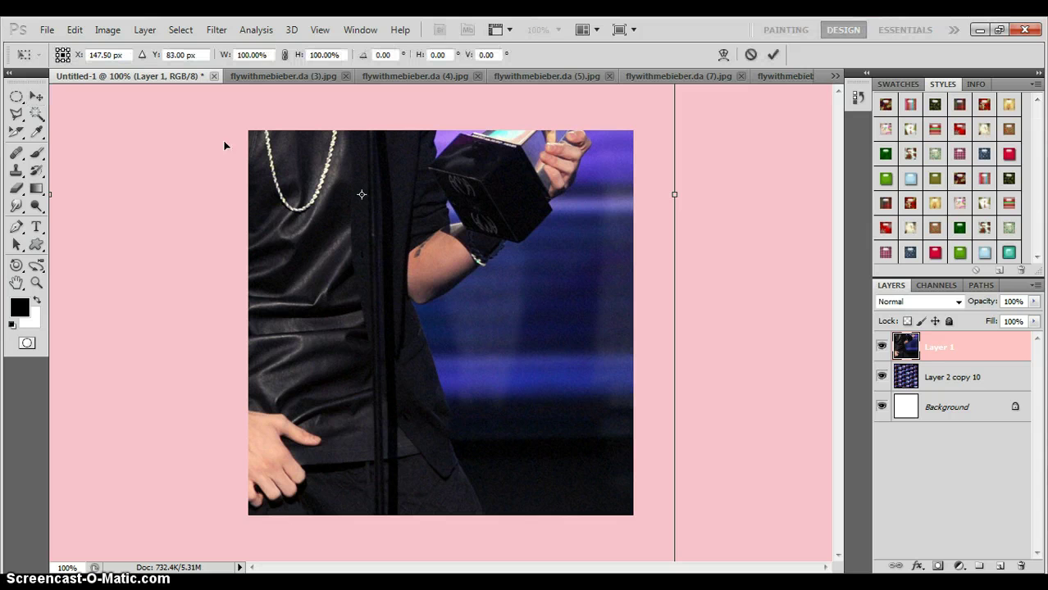
left_click(284, 55)
left_click_drag(233, 55, 192, 55)
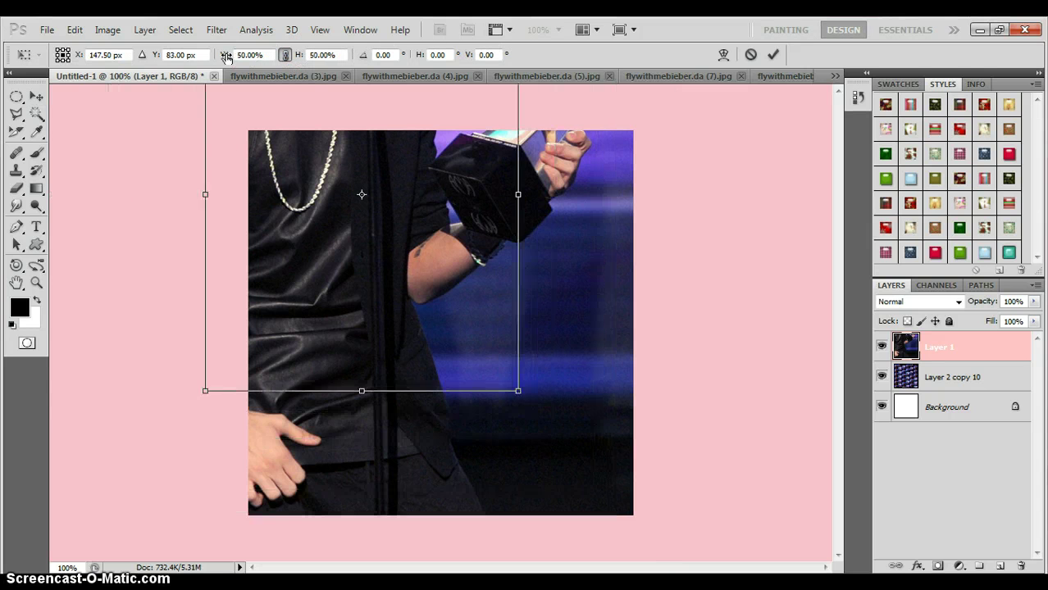
left_click_drag(346, 235, 421, 374)
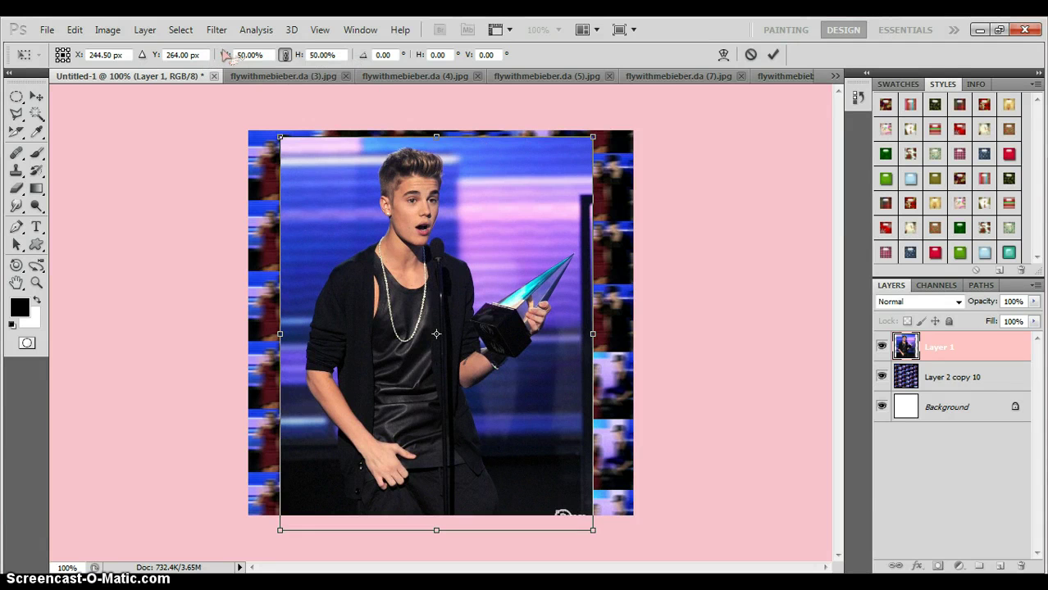
left_click_drag(223, 57, 227, 57)
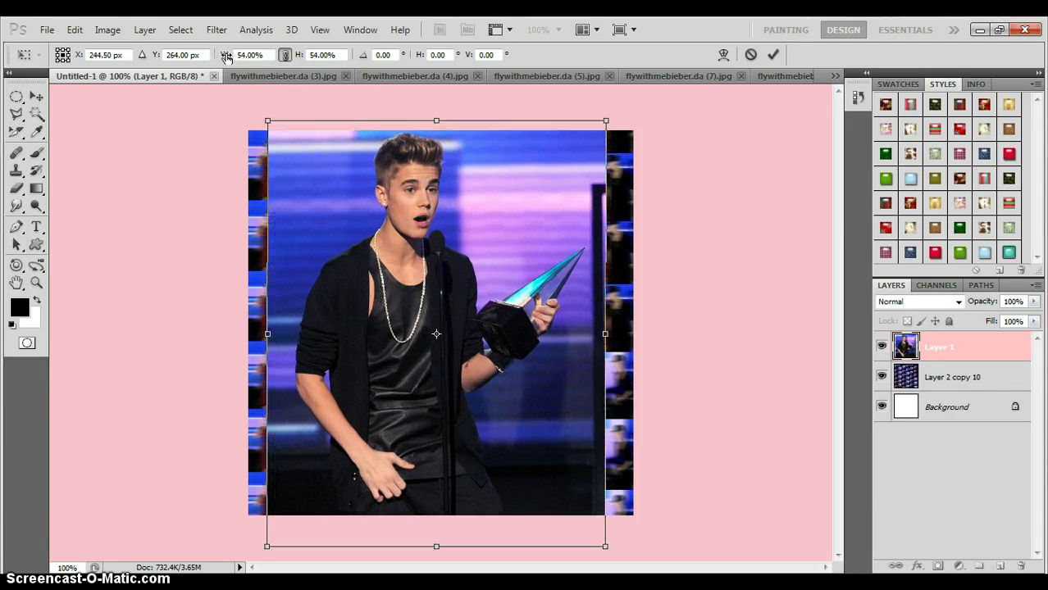
left_click(773, 55)
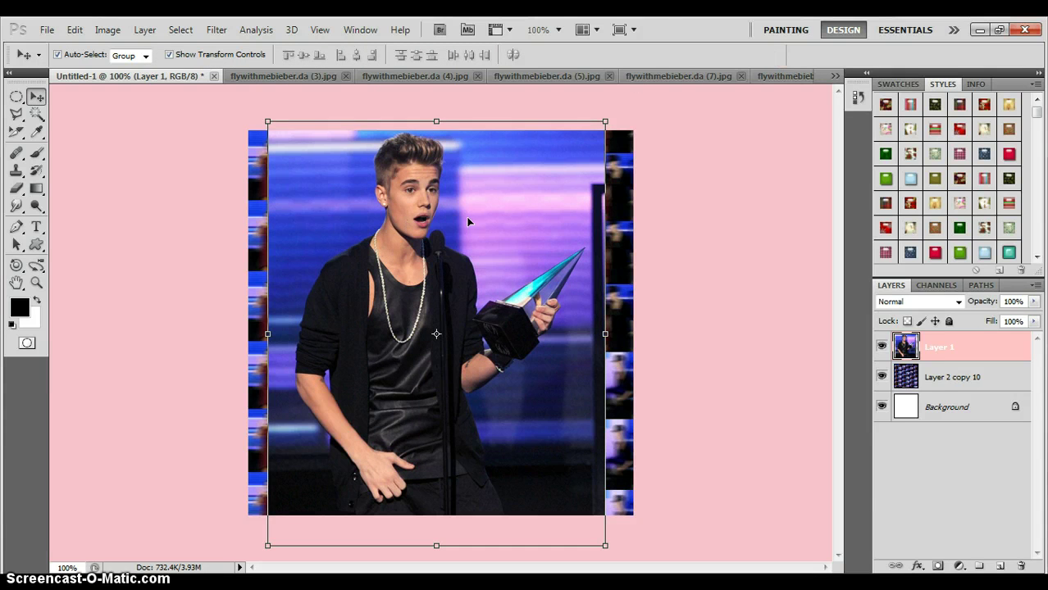
left_click(687, 268)
Step: Erase the award photo's backdrop along the upper left of the figure, beside the head and shoulder, with the Eraser
left_click(17, 187)
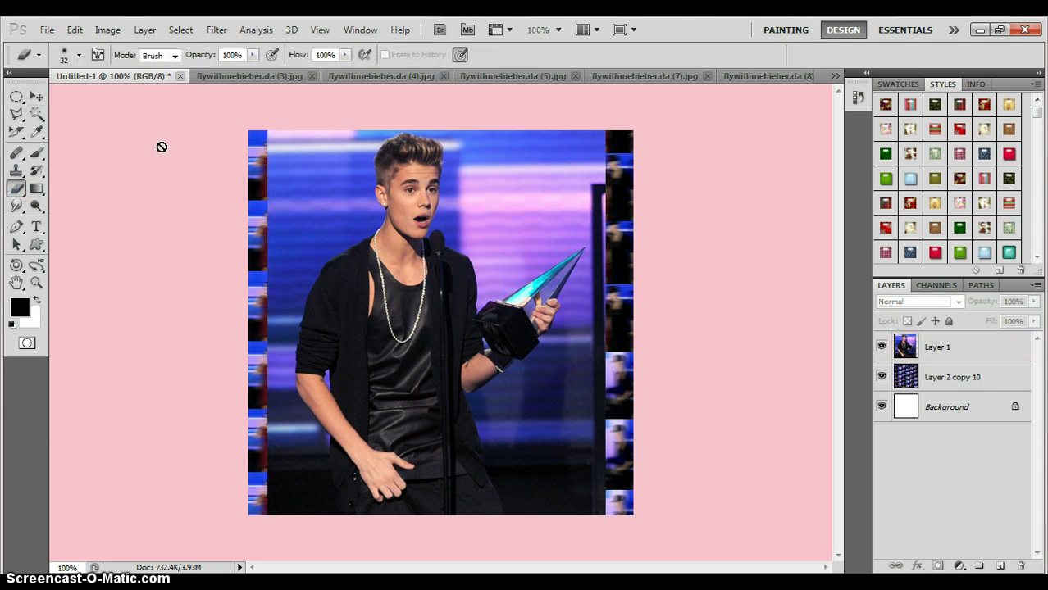
left_click(933, 349)
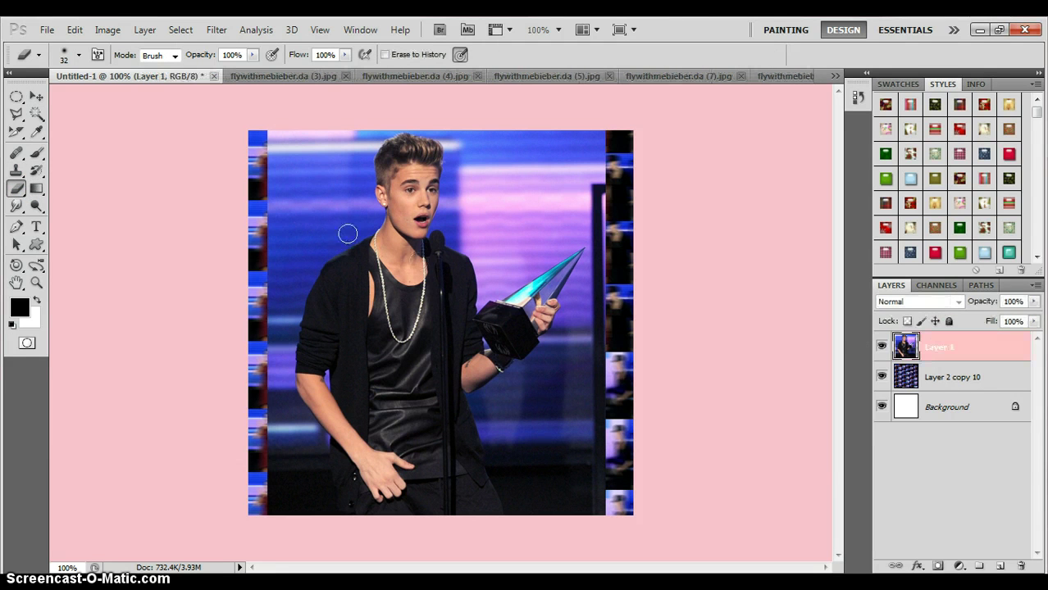
mouse_move(306, 162)
left_mouse_down()
mouse_move(275, 155)
mouse_move(266, 173)
mouse_move(278, 199)
mouse_move(274, 158)
mouse_move(261, 353)
mouse_move(276, 285)
mouse_move(288, 289)
mouse_move(308, 171)
mouse_move(304, 216)
mouse_move(360, 122)
left_mouse_up()
mouse_move(321, 190)
left_mouse_down()
mouse_move(329, 220)
mouse_move(315, 262)
mouse_move(313, 247)
mouse_move(373, 218)
mouse_move(344, 212)
mouse_move(348, 194)
mouse_move(362, 194)
mouse_move(377, 133)
left_mouse_up()
key("p")
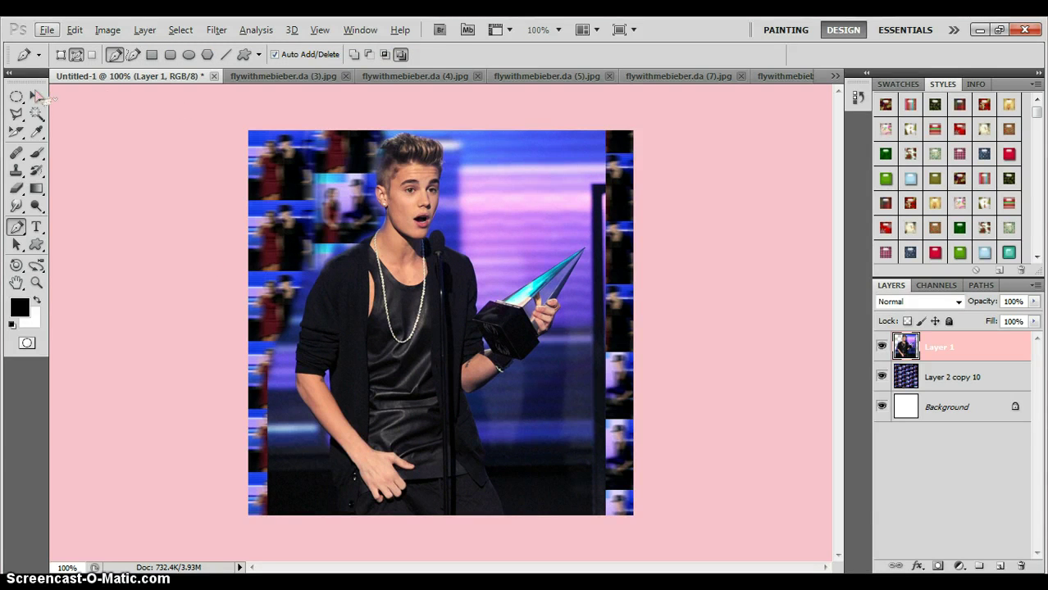
left_click(16, 188)
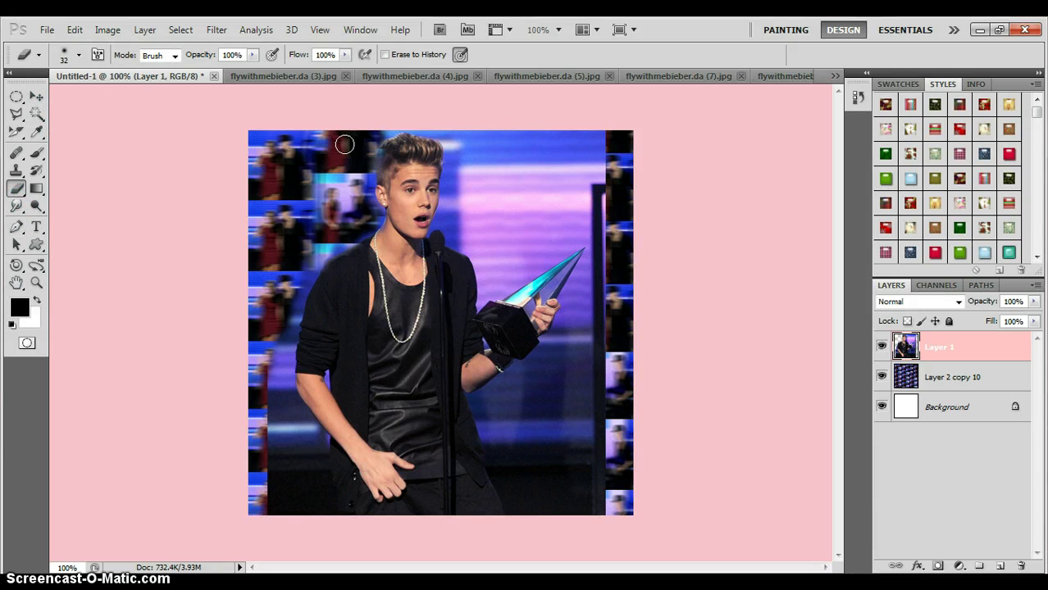
mouse_move(309, 259)
left_mouse_down()
mouse_move(264, 438)
mouse_move(275, 471)
mouse_move(305, 496)
mouse_move(318, 489)
left_mouse_up()
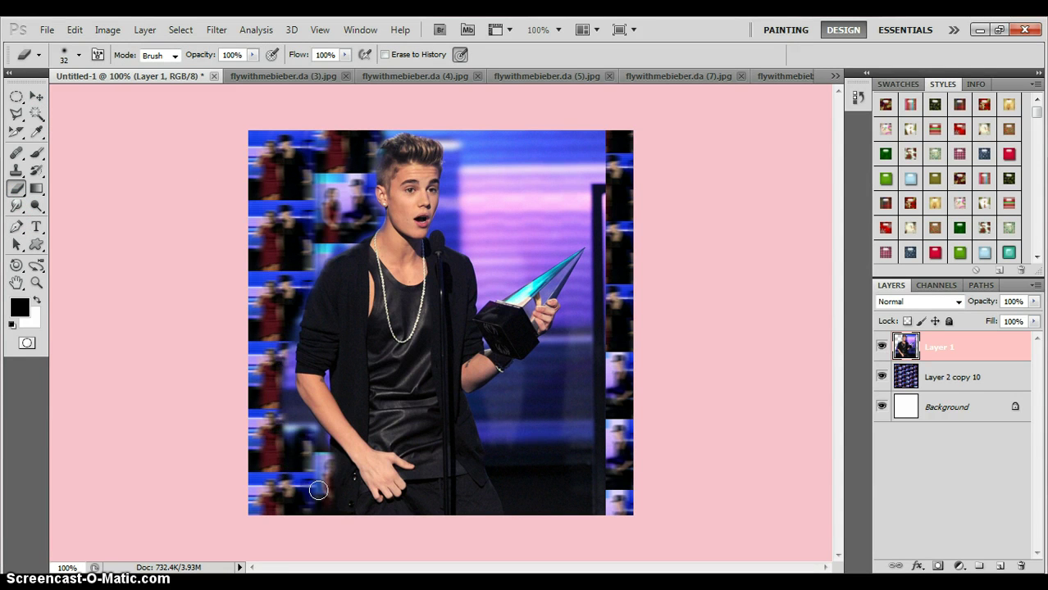
mouse_move(313, 440)
left_mouse_down()
mouse_move(297, 462)
mouse_move(286, 350)
left_mouse_up()
left_click_drag(285, 423, 304, 261)
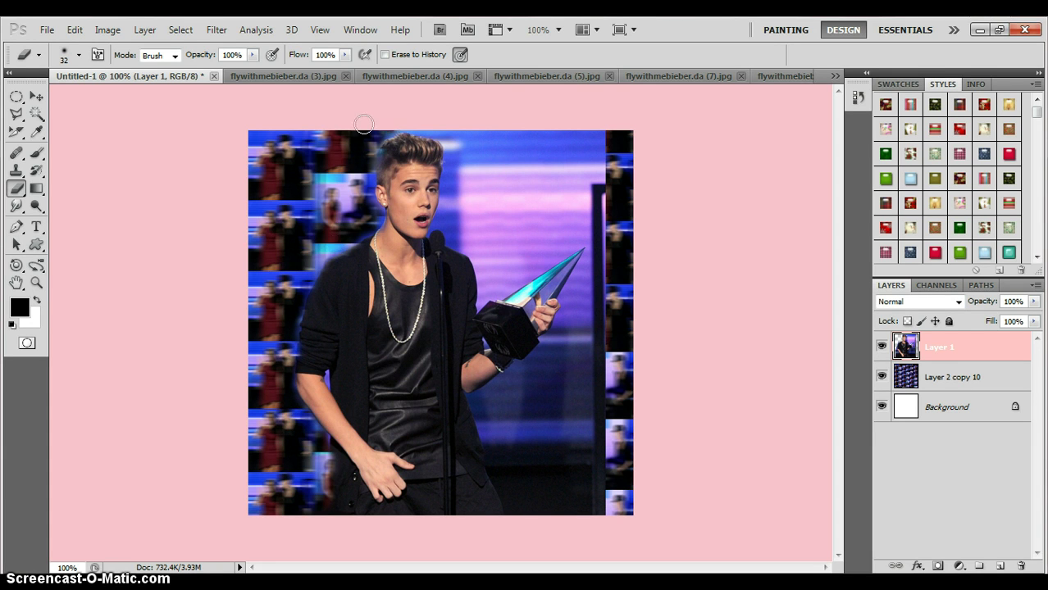
mouse_move(363, 124)
left_mouse_down()
mouse_move(582, 139)
mouse_move(493, 164)
mouse_move(552, 153)
mouse_move(454, 148)
left_mouse_up()
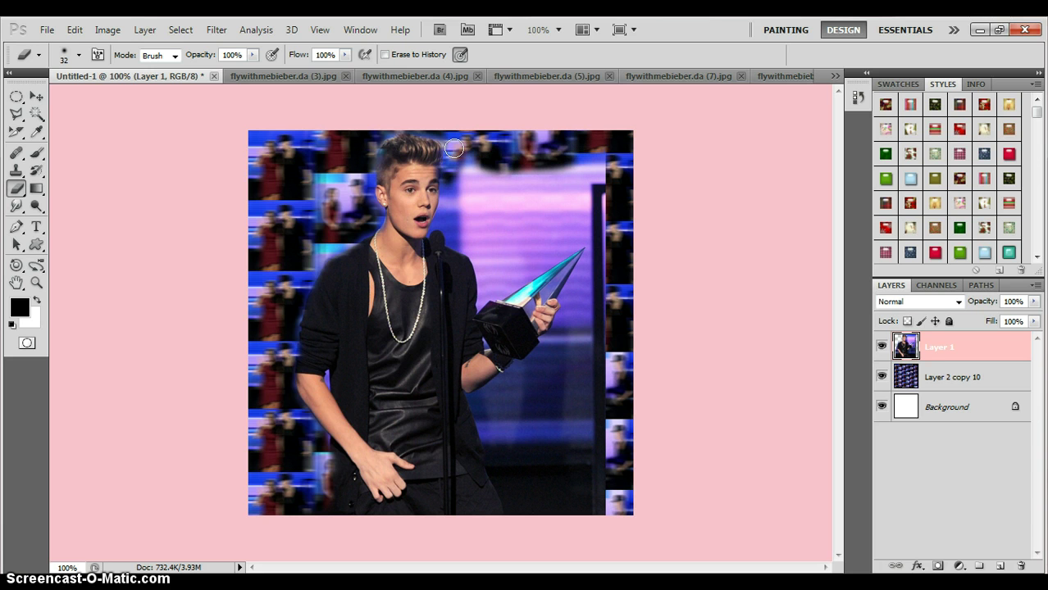
left_click(74, 30)
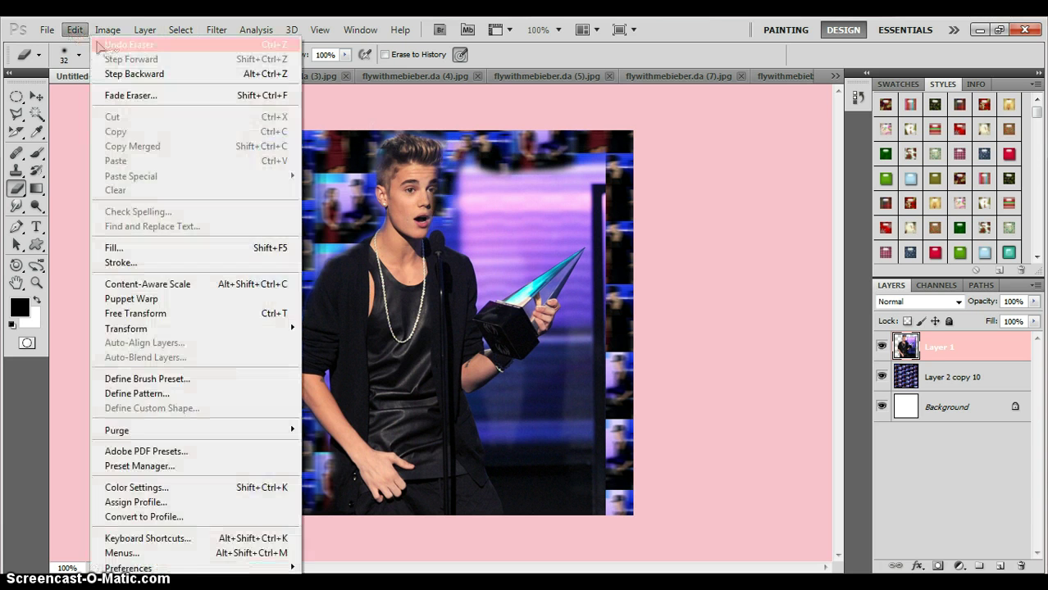
left_click(99, 46)
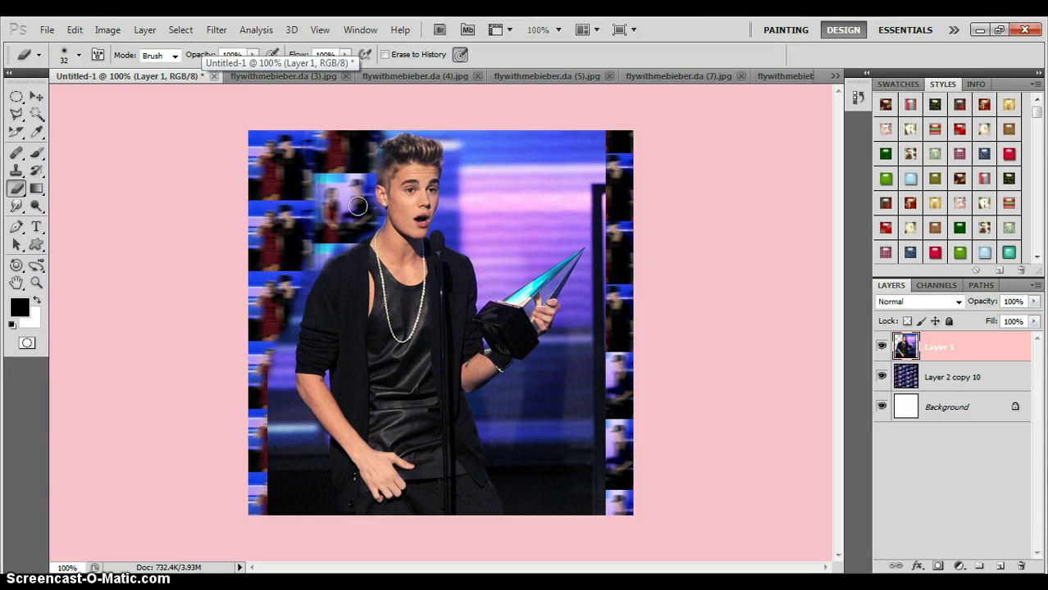
Step: Erase the rest of the photo's backdrop around the figure and the trophy, exposing the blurred collage, and deselect the layer
mouse_move(357, 205)
left_mouse_down()
mouse_move(297, 279)
mouse_move(271, 373)
mouse_move(275, 508)
mouse_move(273, 423)
mouse_move(288, 523)
mouse_move(306, 520)
mouse_move(321, 476)
mouse_move(296, 457)
mouse_move(285, 377)
mouse_move(294, 322)
mouse_move(313, 257)
mouse_move(357, 225)
left_mouse_up()
mouse_move(385, 130)
left_mouse_down()
mouse_move(590, 133)
mouse_move(448, 134)
mouse_move(466, 133)
mouse_move(473, 164)
mouse_move(453, 155)
mouse_move(444, 236)
mouse_move(498, 224)
mouse_move(516, 151)
mouse_move(475, 198)
mouse_move(481, 186)
mouse_move(456, 138)
mouse_move(465, 175)
mouse_move(511, 198)
mouse_move(554, 155)
mouse_move(591, 173)
mouse_move(577, 146)
mouse_move(535, 180)
mouse_move(517, 253)
mouse_move(602, 172)
mouse_move(594, 435)
mouse_move(601, 417)
mouse_move(580, 535)
mouse_move(589, 398)
mouse_move(558, 464)
mouse_move(521, 375)
mouse_move(478, 404)
mouse_move(525, 517)
mouse_move(504, 487)
mouse_move(529, 451)
mouse_move(542, 490)
left_mouse_up()
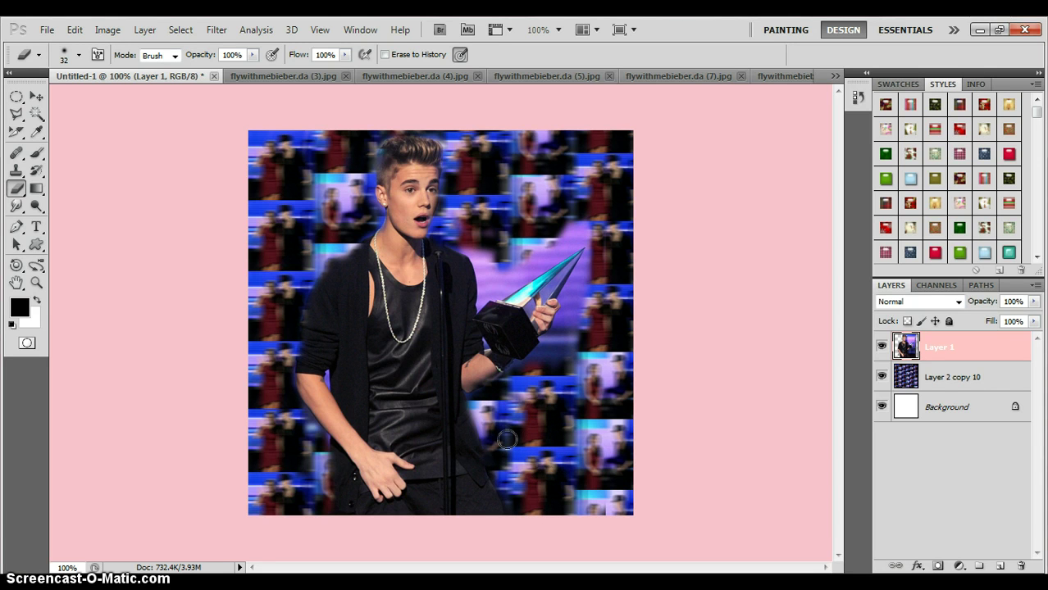
mouse_move(506, 440)
left_mouse_down()
mouse_move(564, 332)
mouse_move(545, 354)
mouse_move(591, 248)
mouse_move(572, 244)
mouse_move(510, 278)
mouse_move(465, 256)
mouse_move(506, 246)
mouse_move(485, 297)
mouse_move(505, 283)
left_mouse_up()
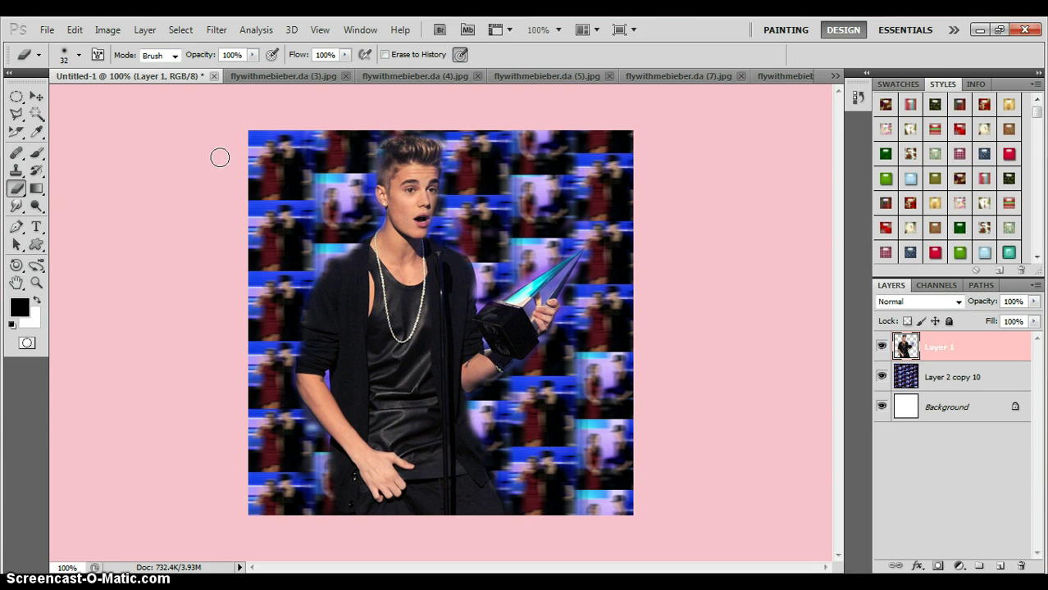
left_click(37, 97)
left_click(614, 559)
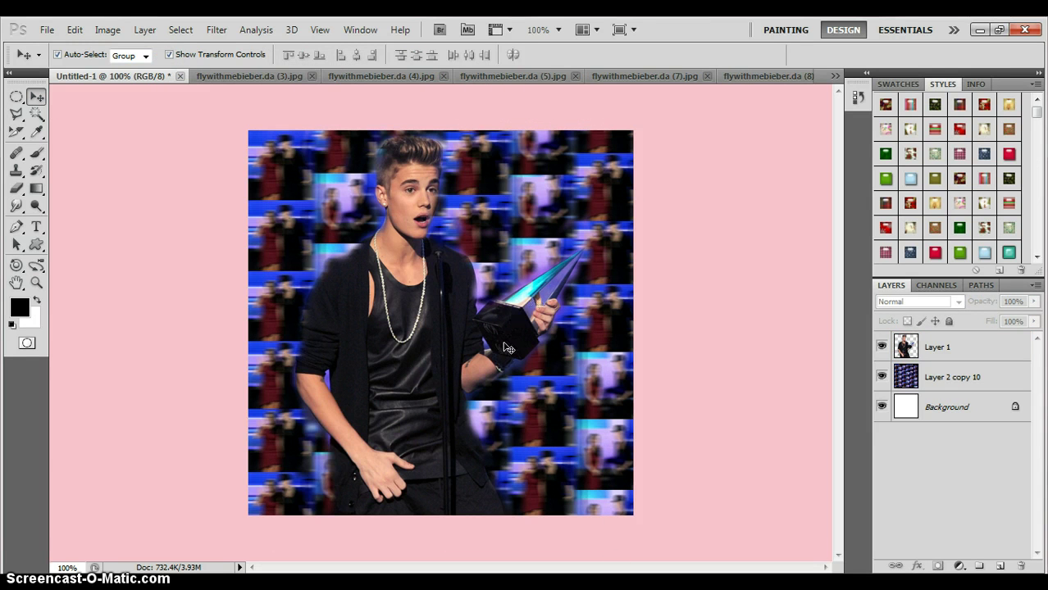
left_click(508, 76)
left_click(668, 76)
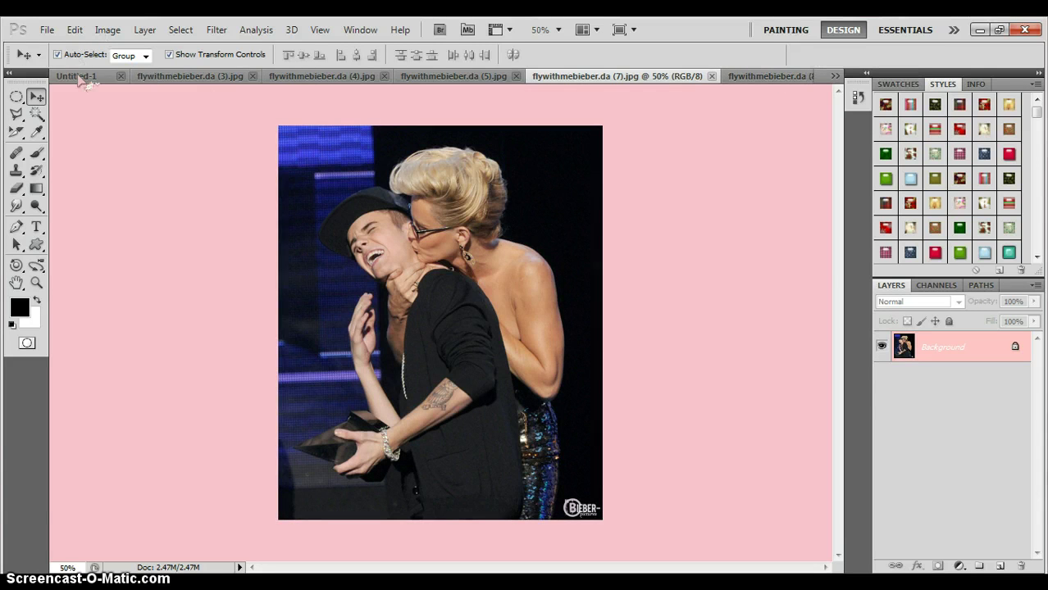
left_click_drag(82, 79, 227, 152)
left_click_drag(527, 388, 589, 363)
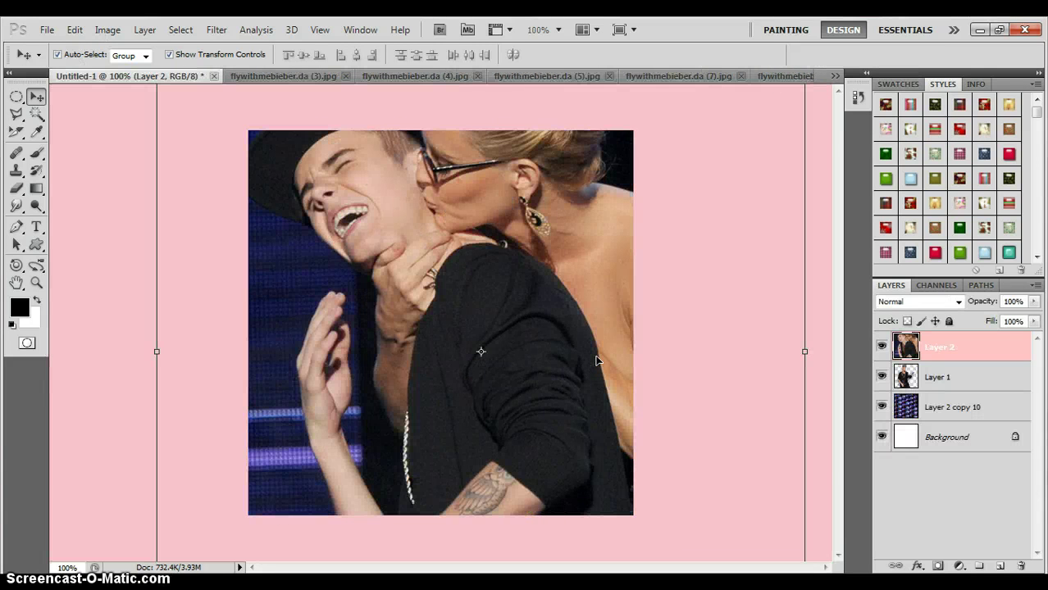
key("e")
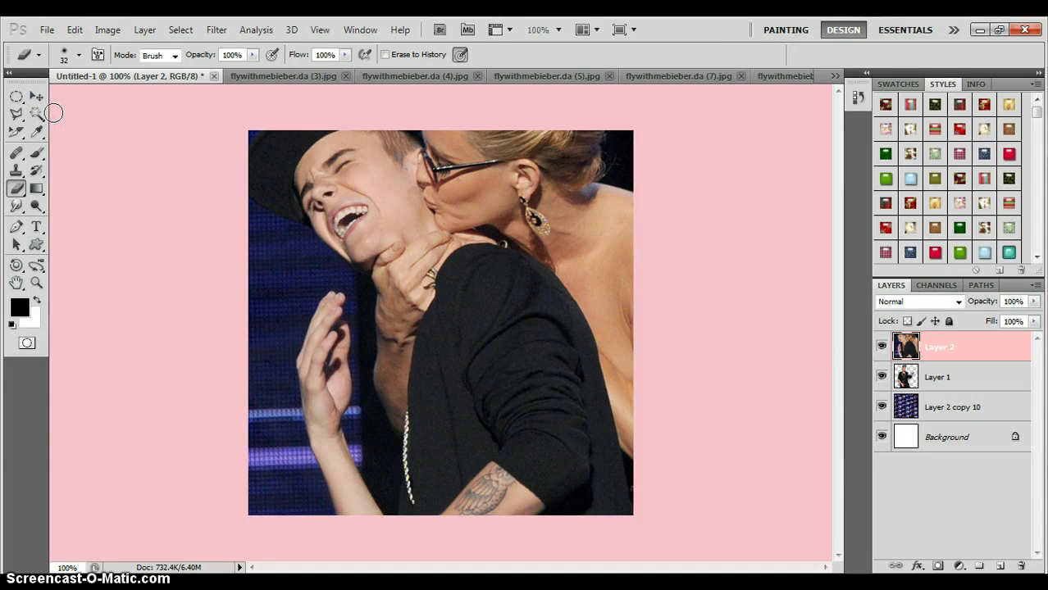
key("ctrl+t")
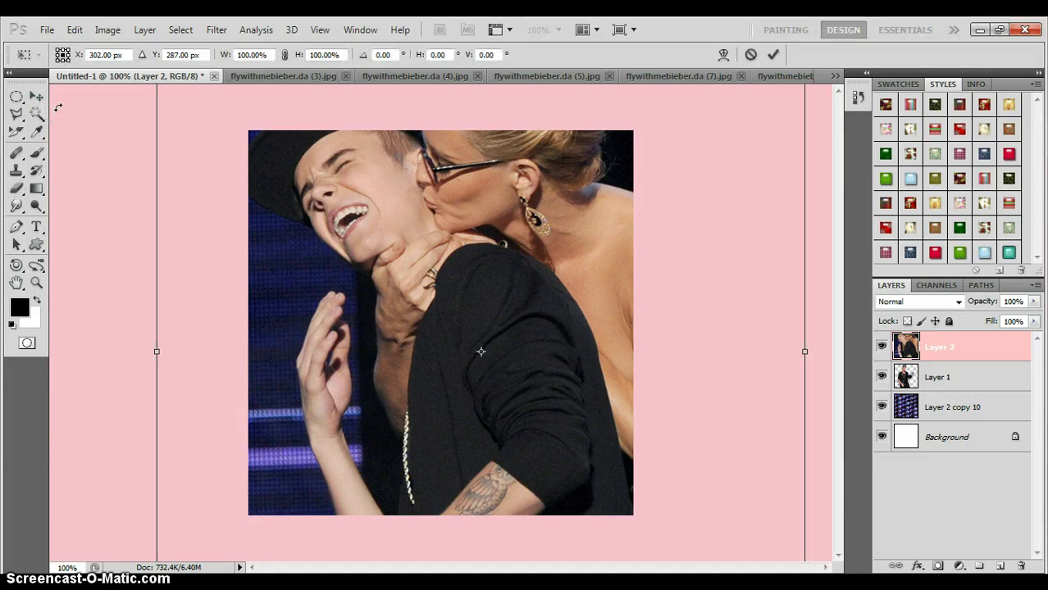
left_click(284, 54)
left_click_drag(226, 56, 192, 103)
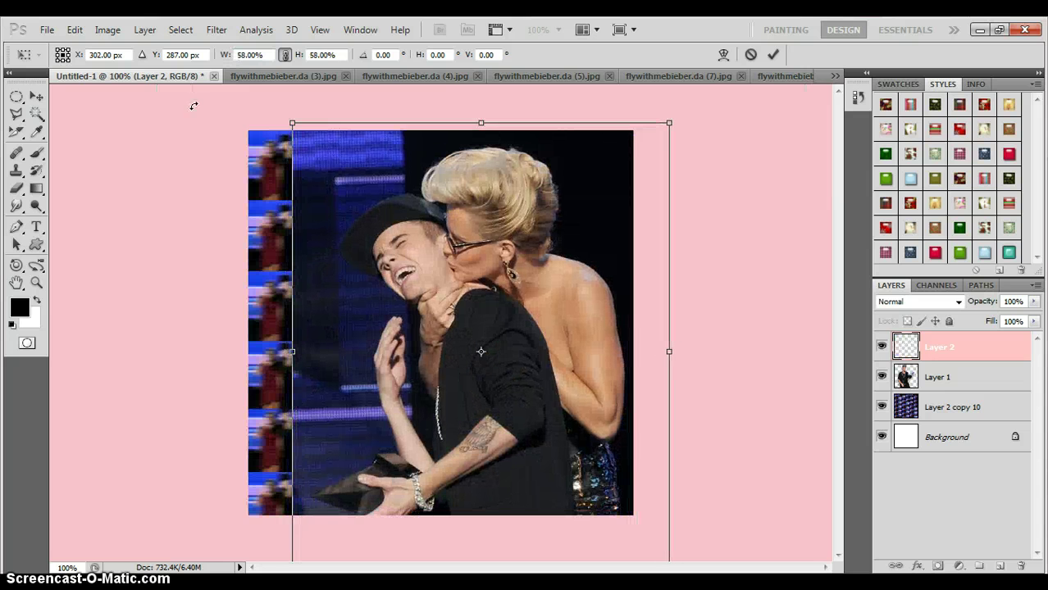
left_click(756, 59)
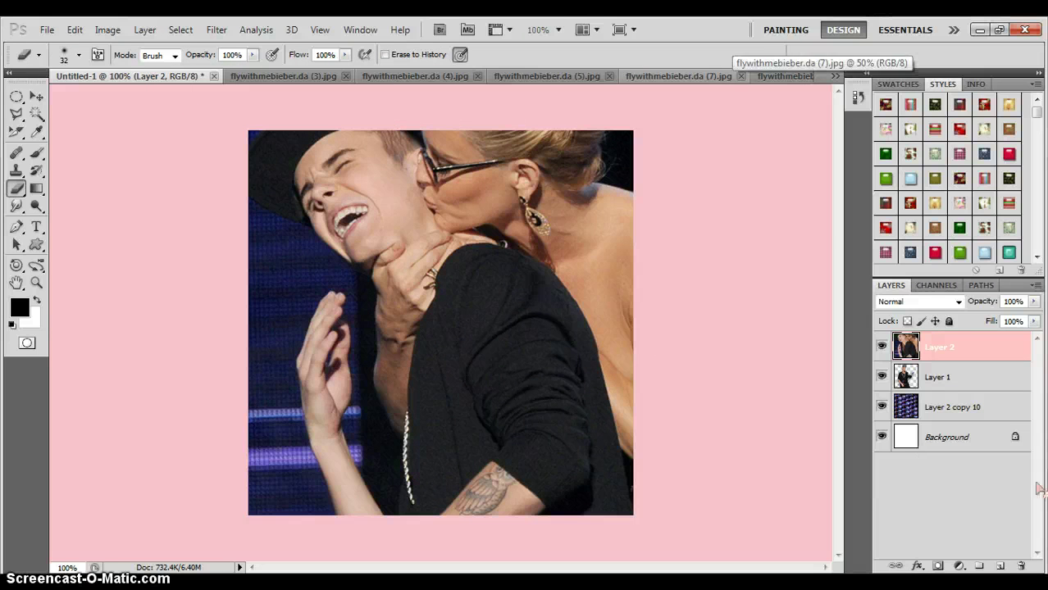
left_click(1019, 567)
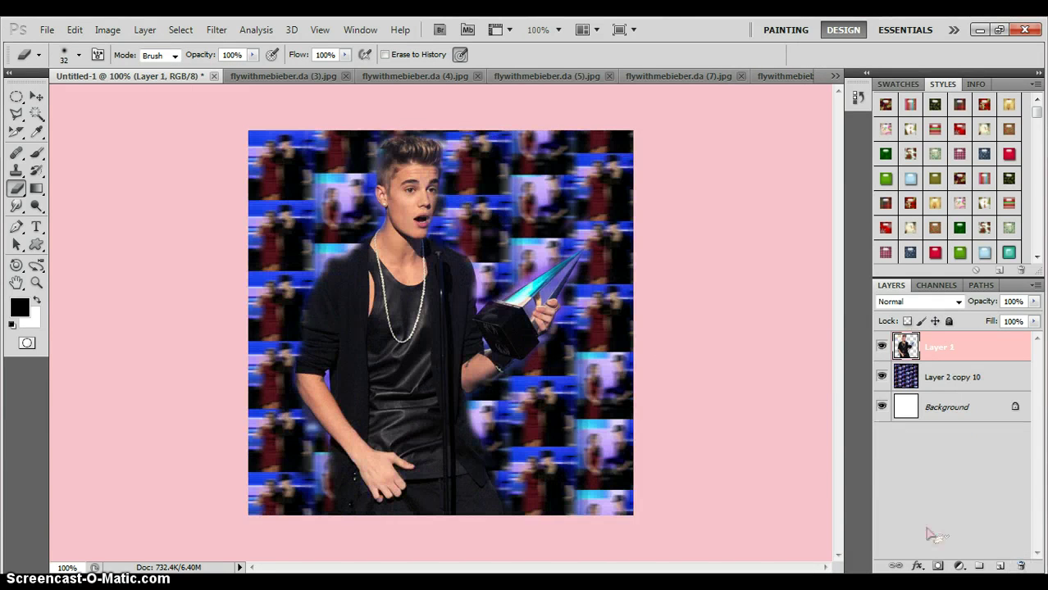
Step: Copy a rectangular selection around the two heads in flywithmebieber.da (7).jpg into Untitled-1 as a new layer
left_click(557, 75)
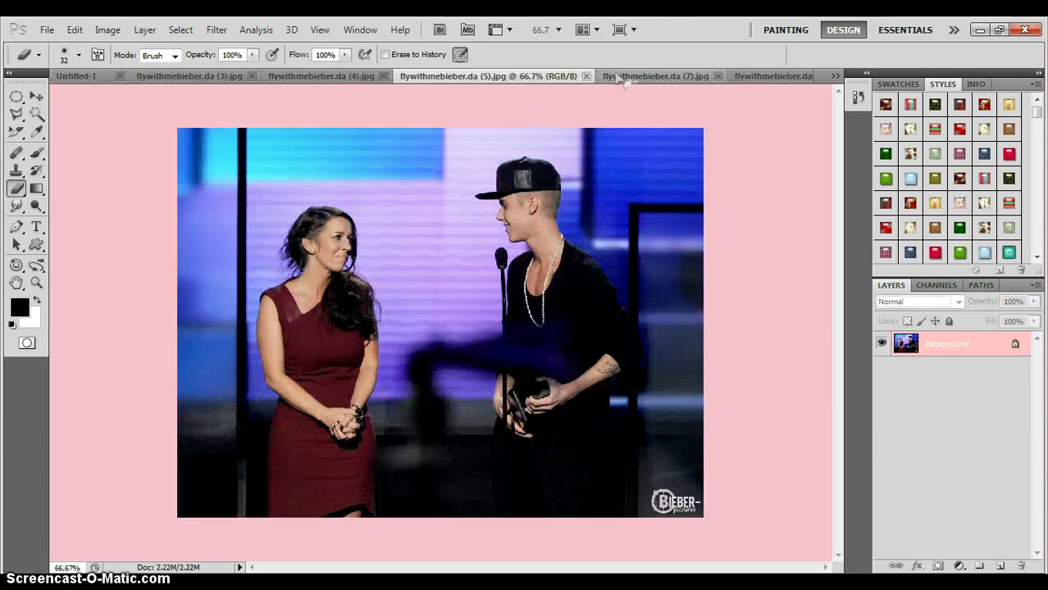
left_click(687, 78)
left_click_drag(15, 96, 74, 94)
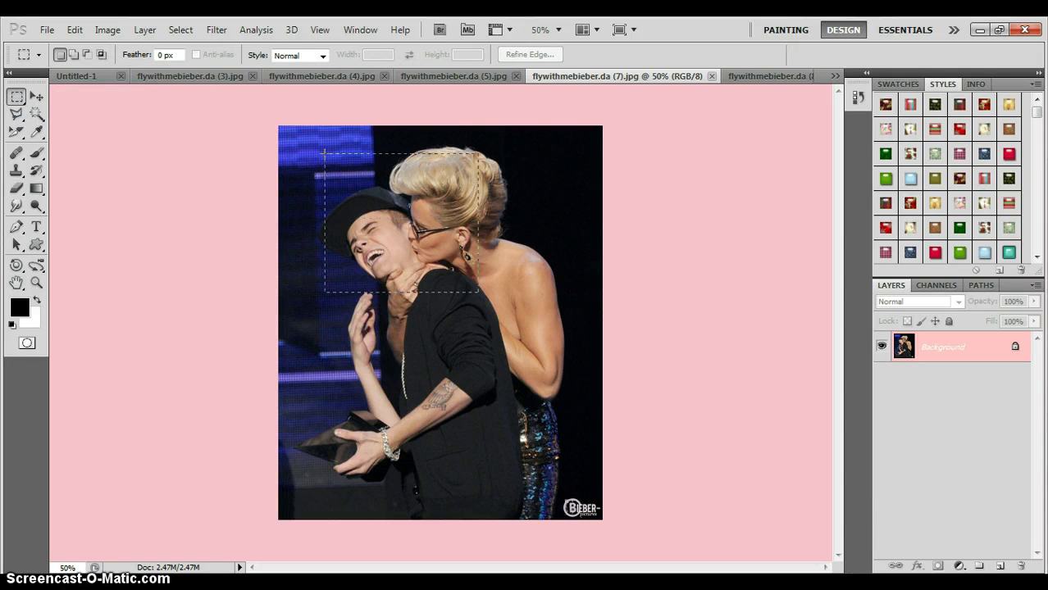
mouse_move(324, 152)
left_mouse_down()
mouse_move(491, 279)
mouse_move(504, 270)
mouse_move(524, 328)
left_mouse_up()
key("v")
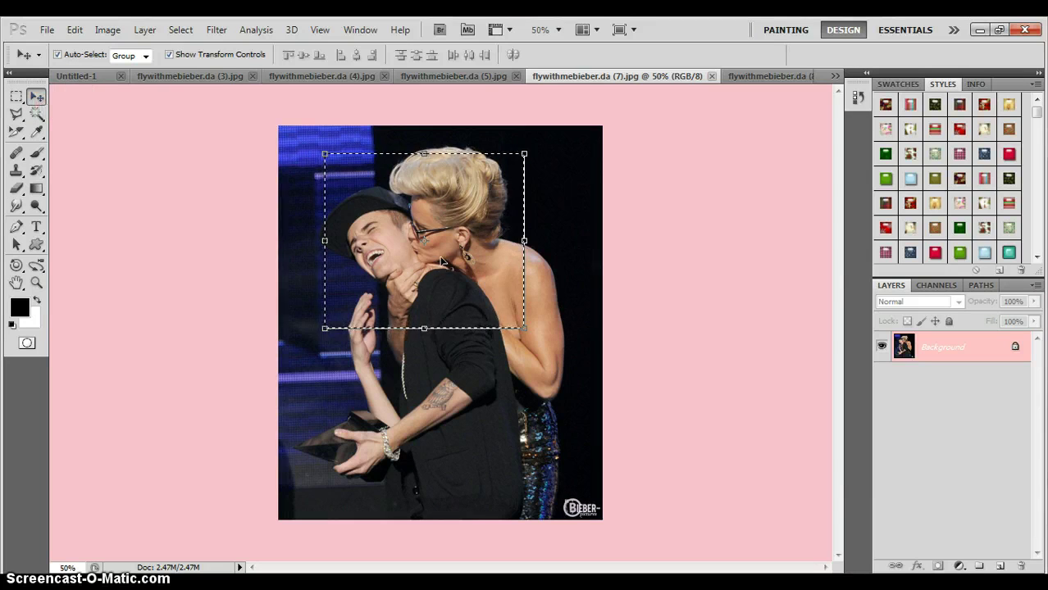
left_click_drag(441, 261, 85, 82)
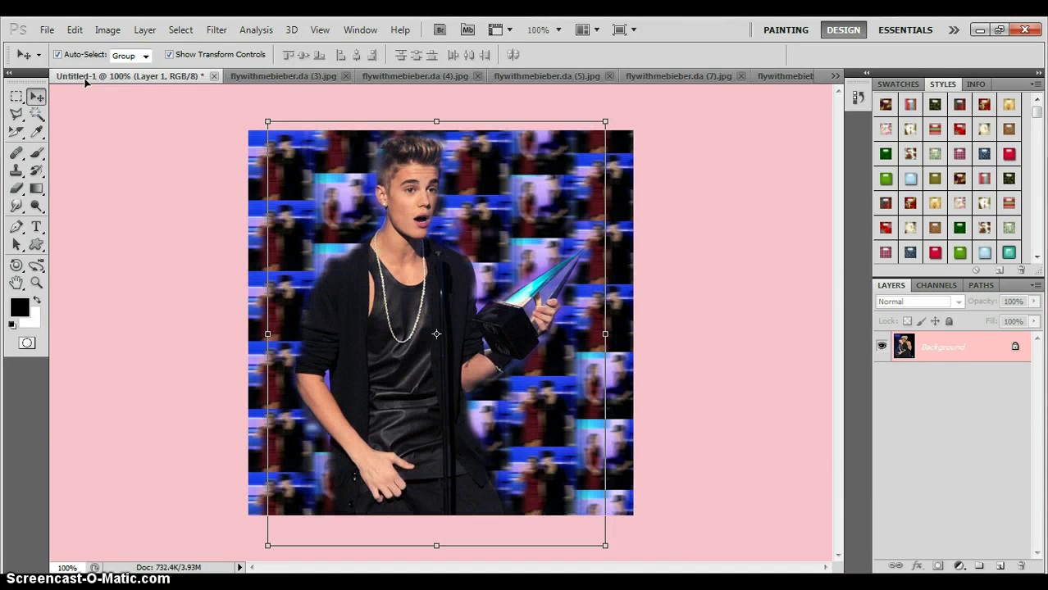
left_click_drag(428, 220, 469, 332)
left_click_drag(473, 256, 481, 309)
Step: Scale the pasted kissing photo proportionally to 37% and place it against the canvas's right edge, below the trophy
left_click(648, 157)
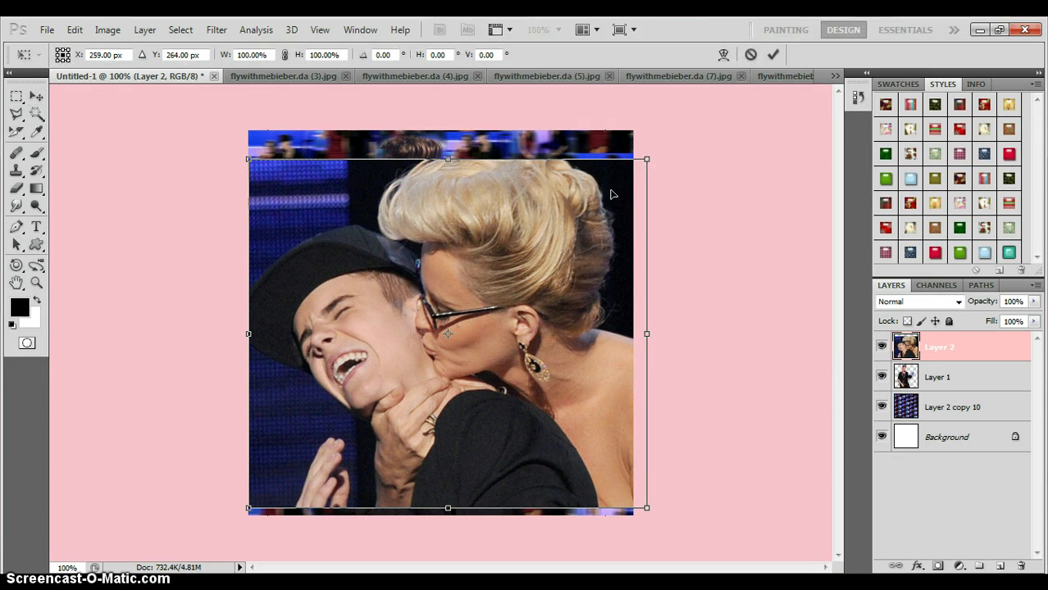
left_click_drag(227, 59, 175, 167)
left_click(284, 54)
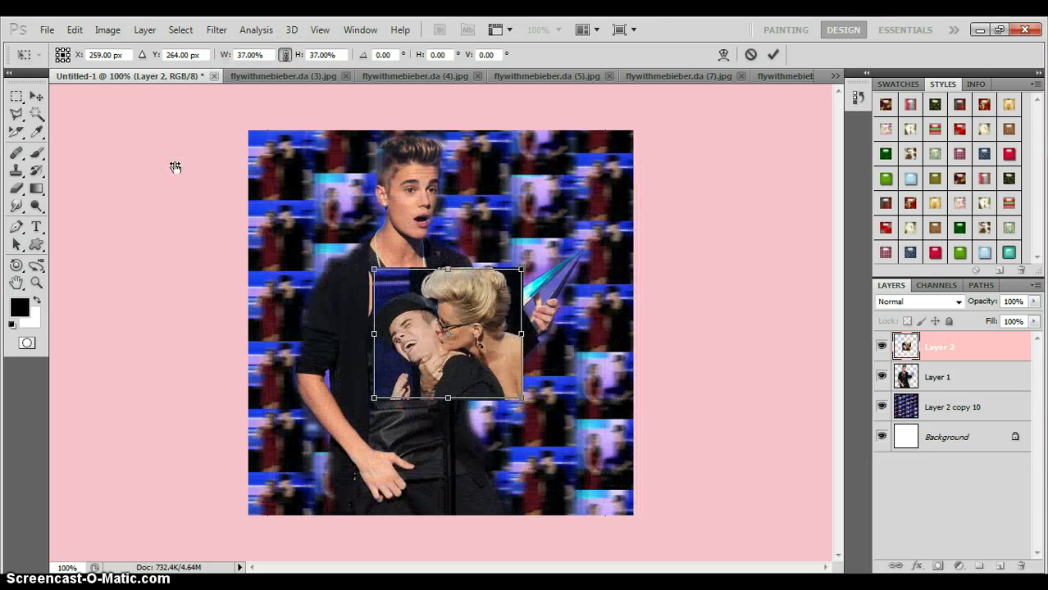
left_click_drag(469, 358, 581, 435)
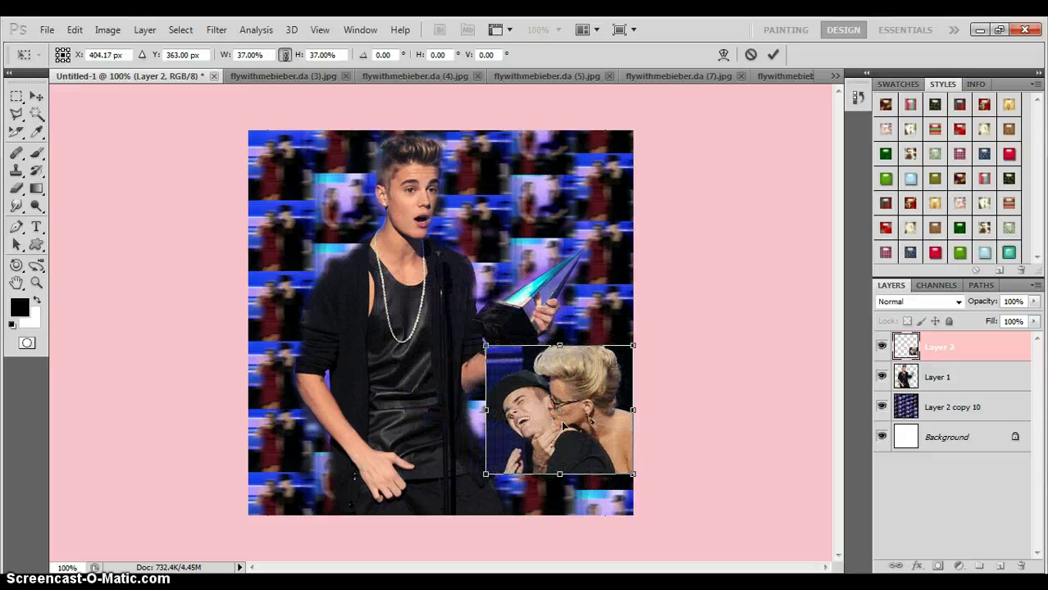
left_click(774, 55)
Step: Bring the cut-out figure's layer above the small kissing photo and rotate the figure by -0.64°
left_click_drag(942, 379, 950, 364)
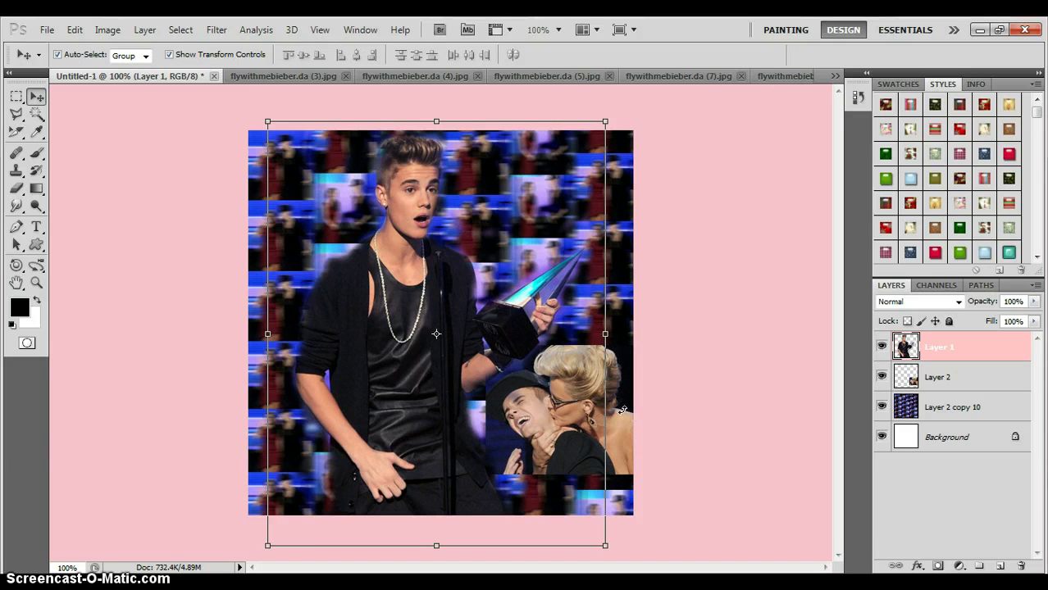
left_click_drag(622, 409, 618, 404)
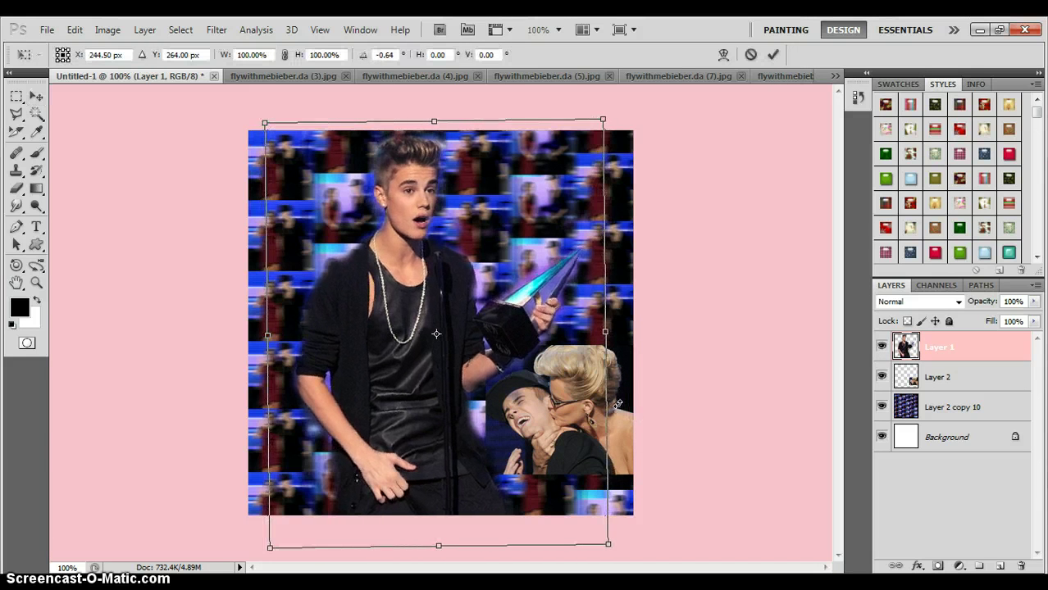
left_click(774, 55)
Step: Add a Drop Shadow effect to the small kissing photo's layer
left_click(604, 410)
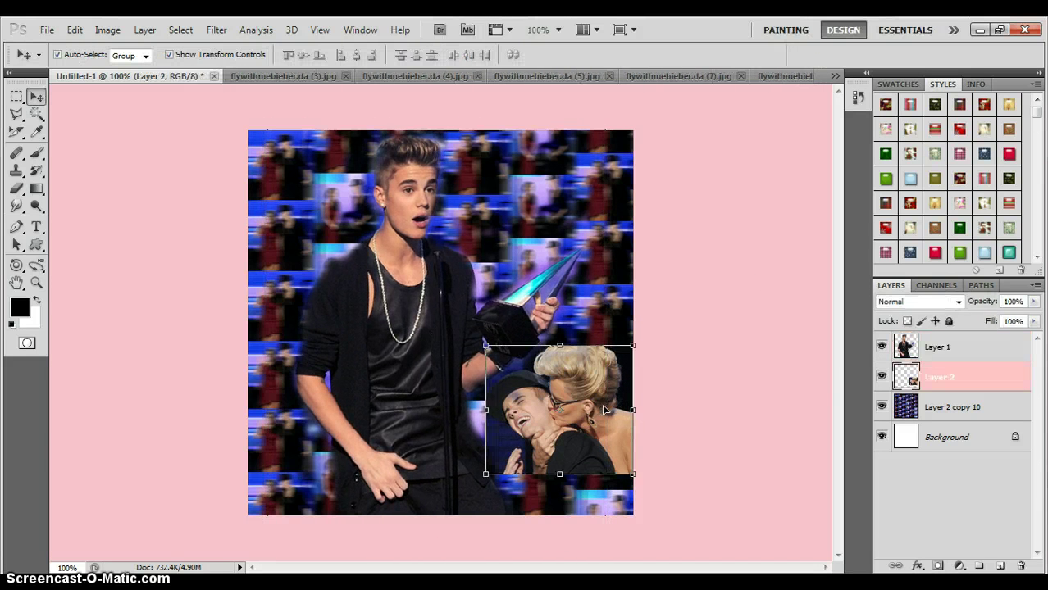
double_click(1004, 383)
left_click(601, 203)
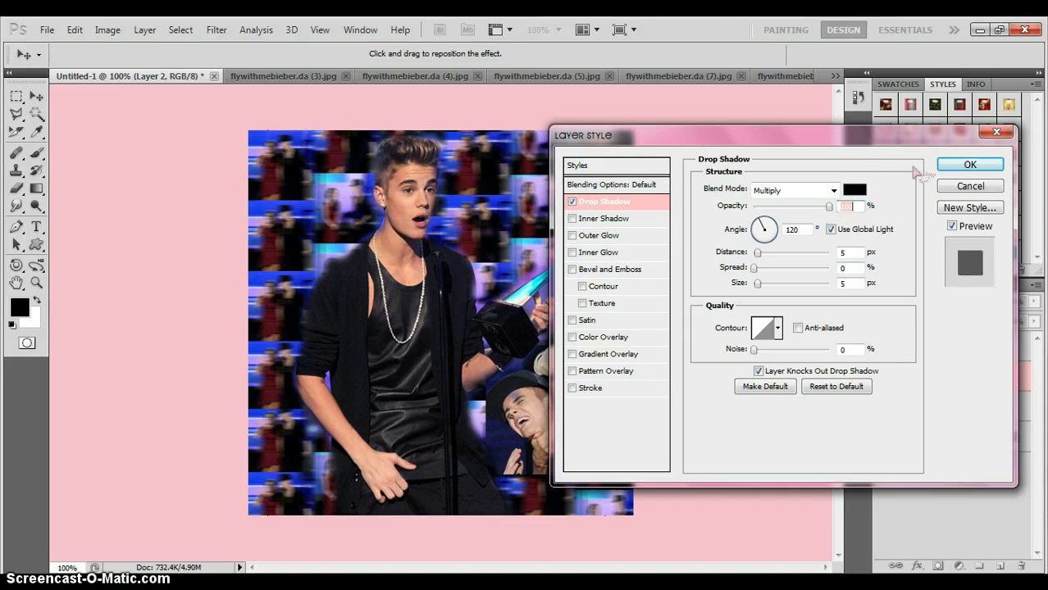
left_click(970, 164)
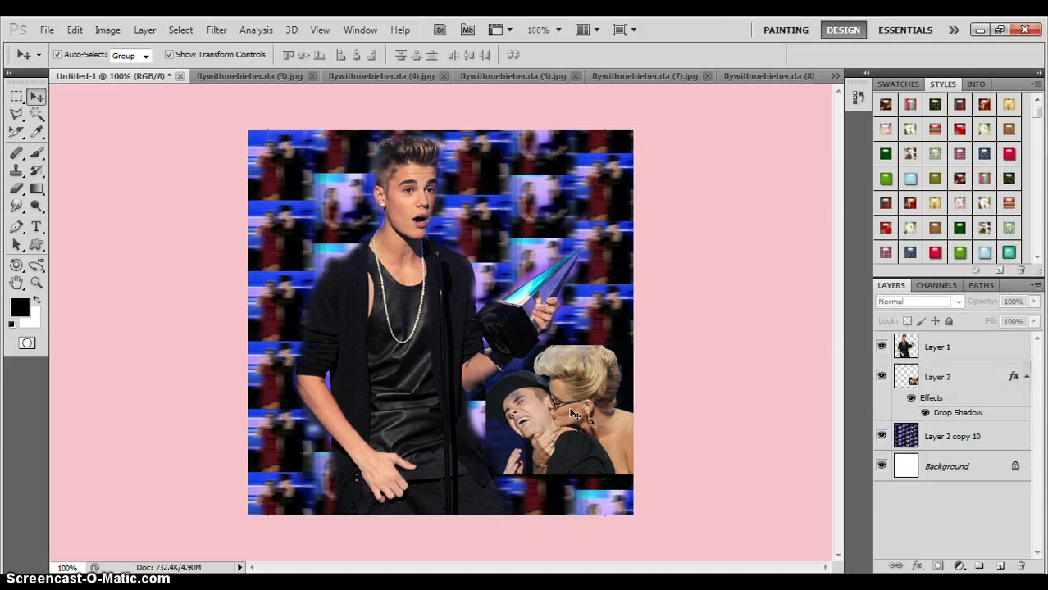
Step: Shift the kissing photo slightly away from the canvas's right edge and add a 3 px black Outside Stroke to it
left_click_drag(596, 404, 586, 401)
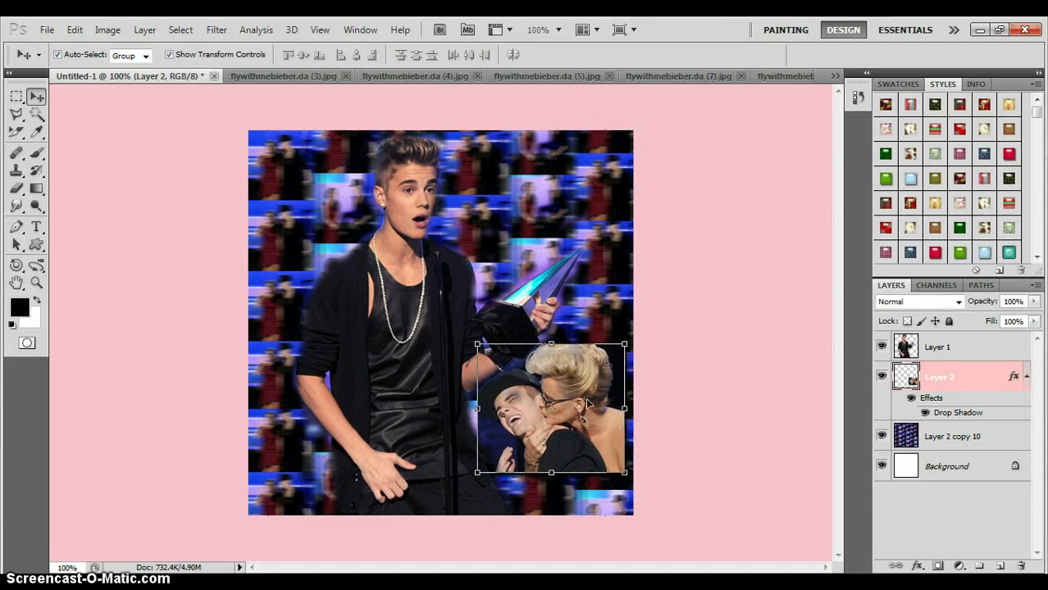
double_click(990, 381)
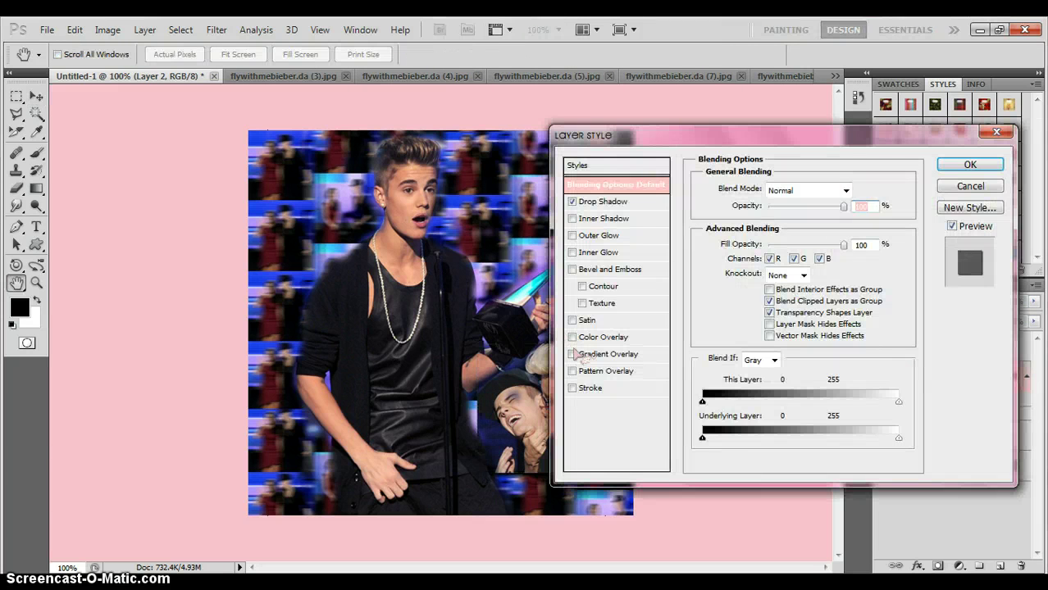
left_click(603, 391)
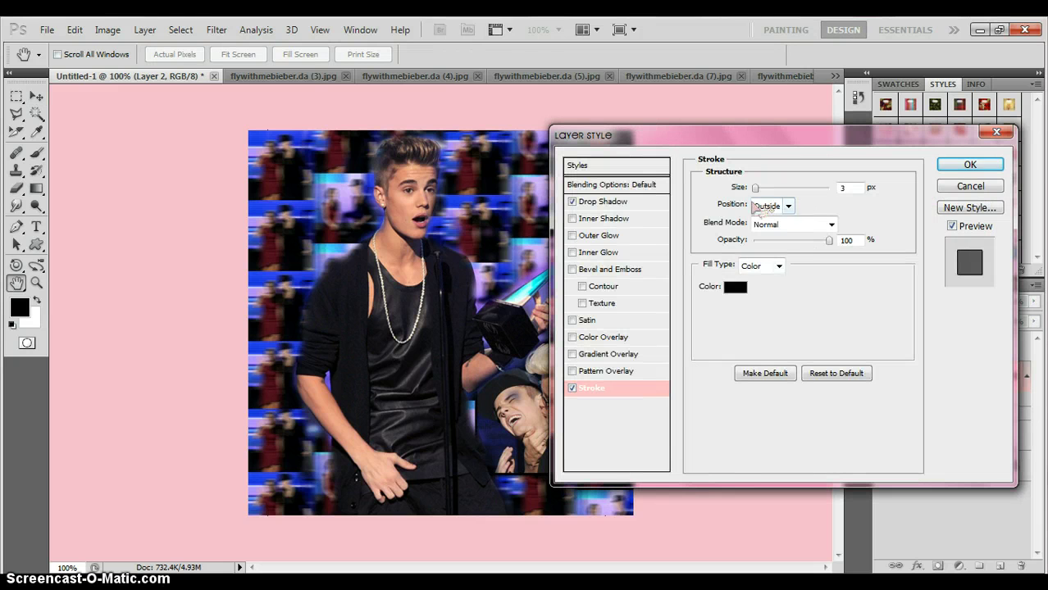
left_click(969, 165)
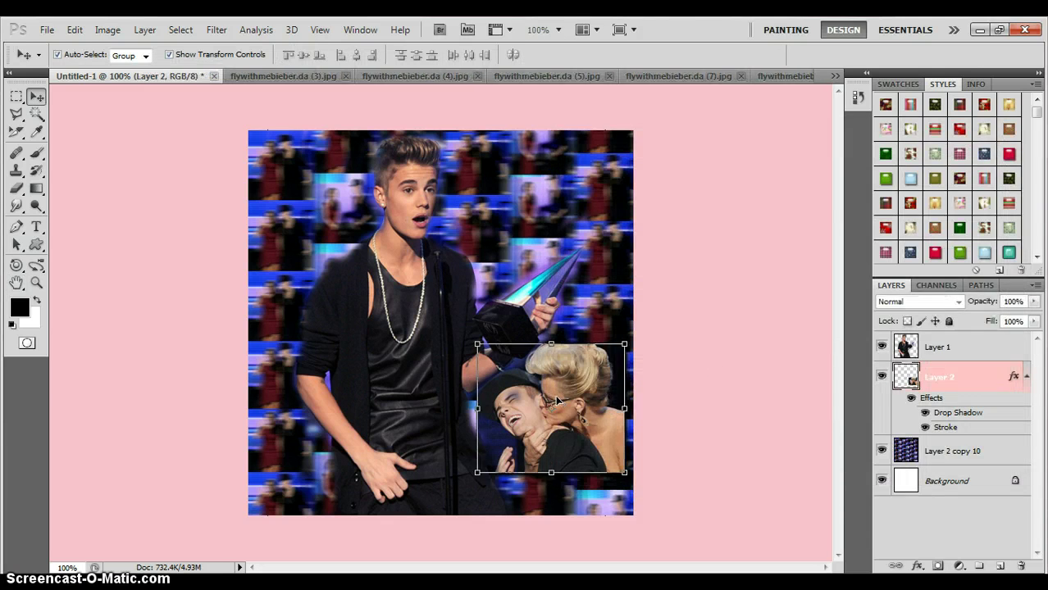
Step: Duplicate the kissing photo's layer with its effects and offset the copy down and to the left of the original
left_click(16, 187)
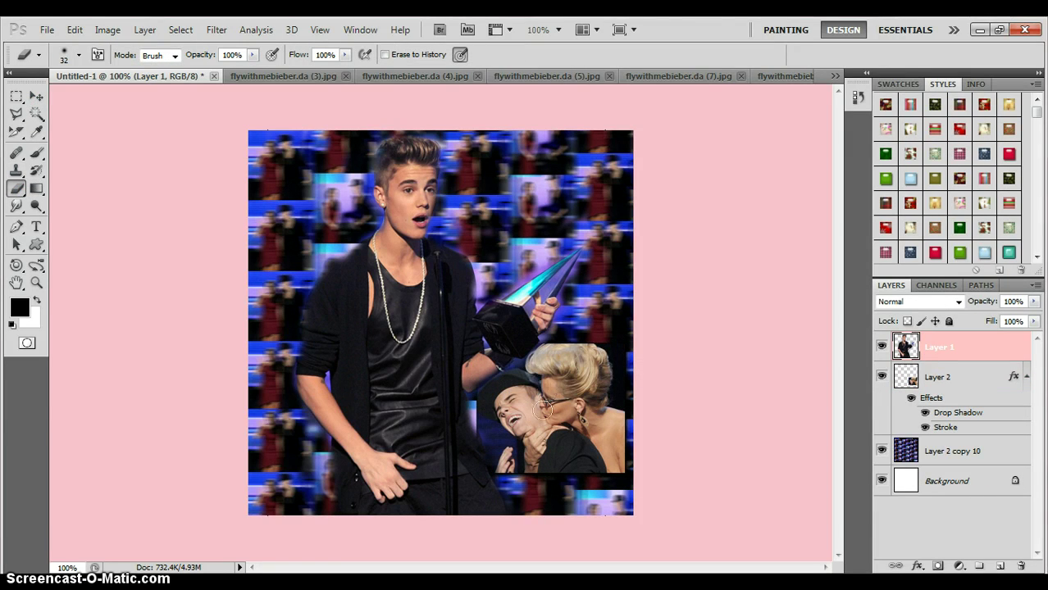
left_click(36, 96)
left_click(623, 403)
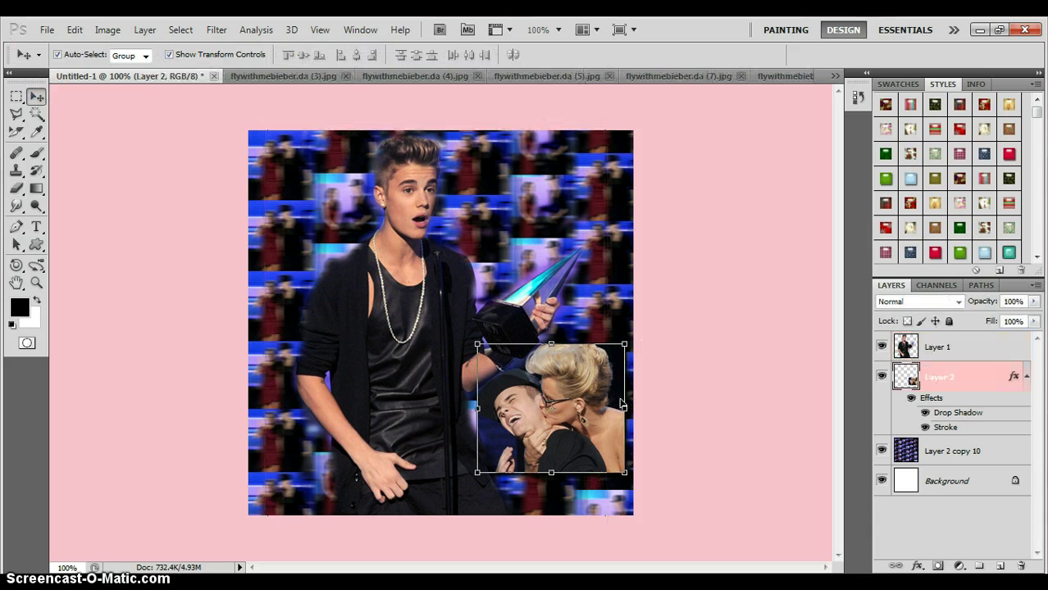
right_click(937, 385)
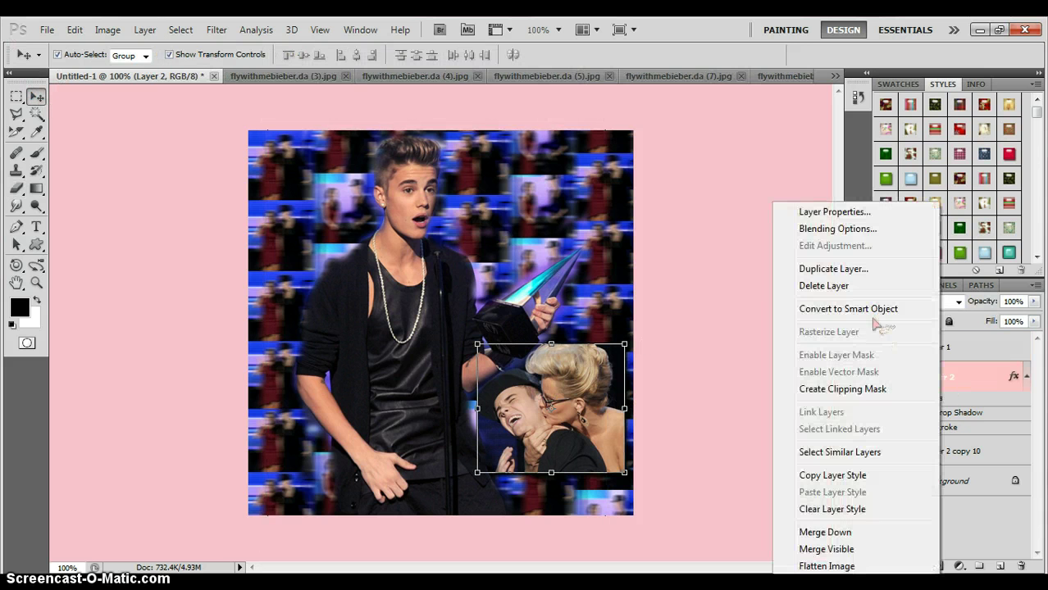
left_click(850, 268)
left_click(657, 189)
left_click_drag(587, 392, 555, 403)
Step: Flip the duplicated kissing photo horizontally and move it down near the canvas's bottom edge
key("ctrl+t")
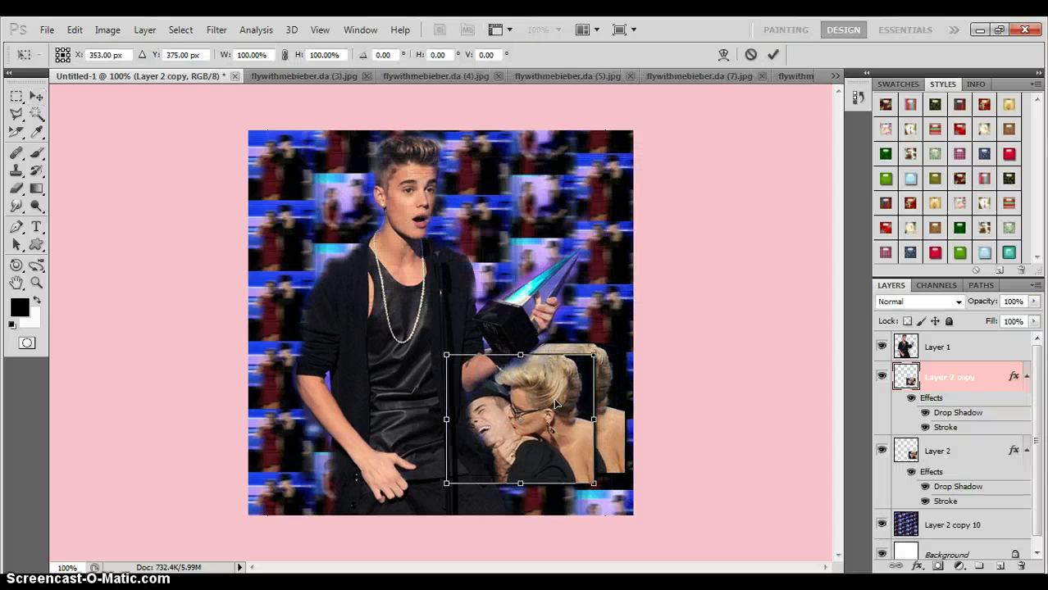
right_click(542, 423)
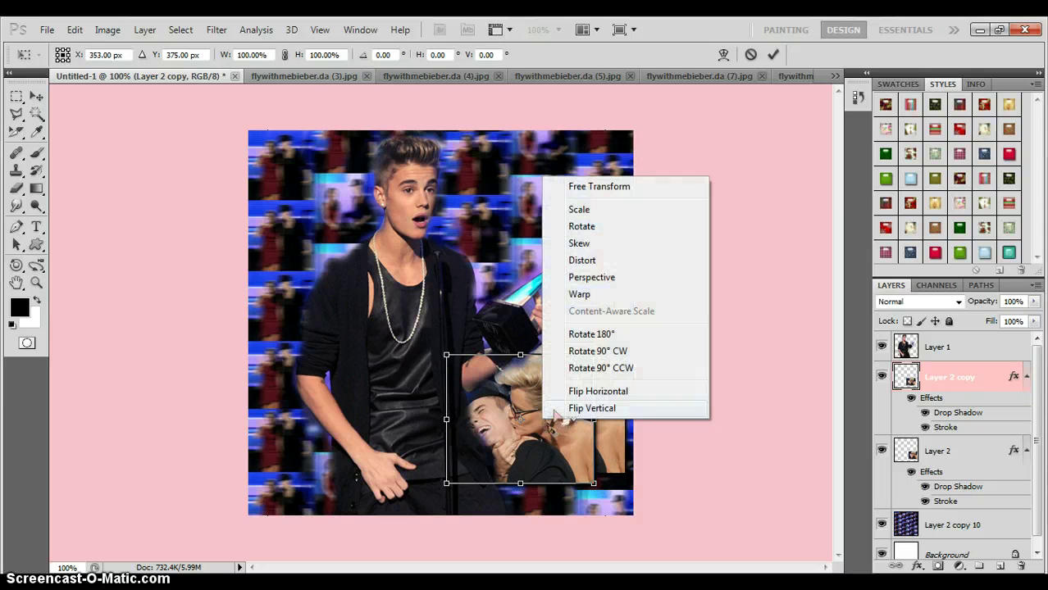
left_click(597, 392)
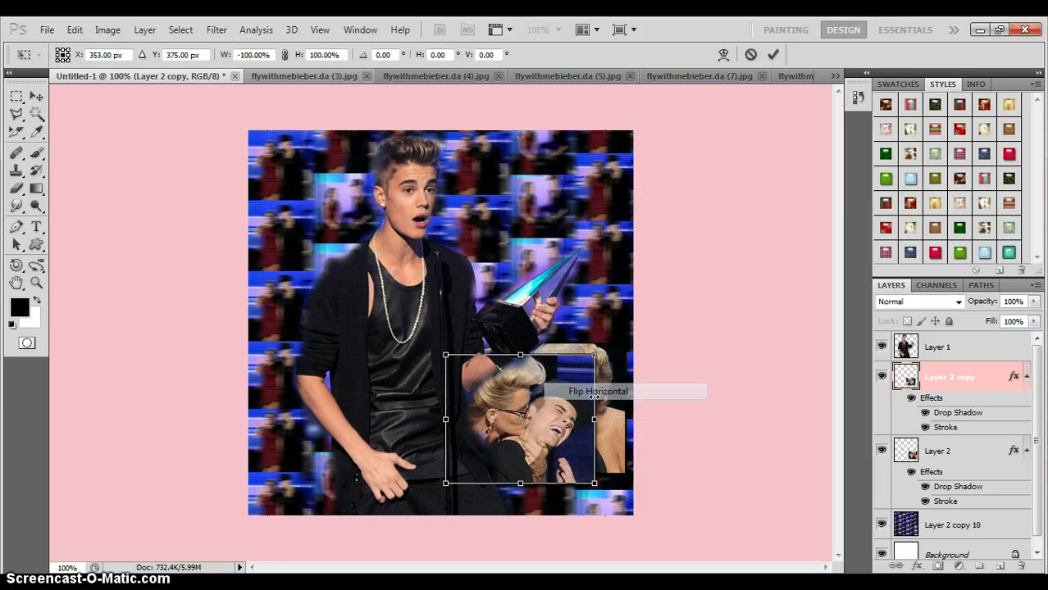
left_click(775, 53)
left_click_drag(549, 442, 548, 462)
Step: Move the cut-out figure on Layer 1 slightly left and up, then deselect its layer
left_click(17, 188)
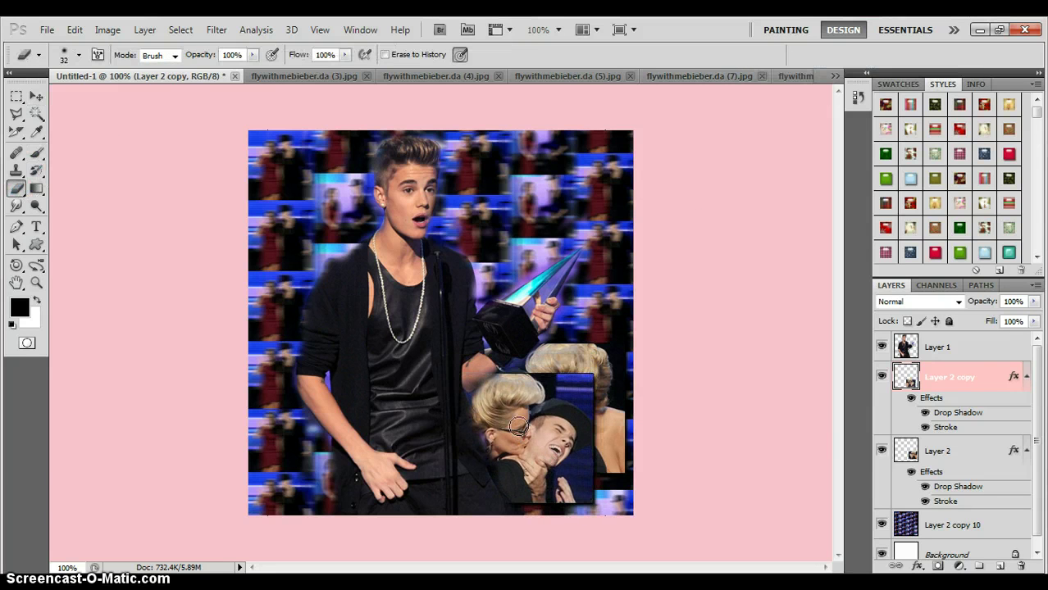
left_click(973, 349)
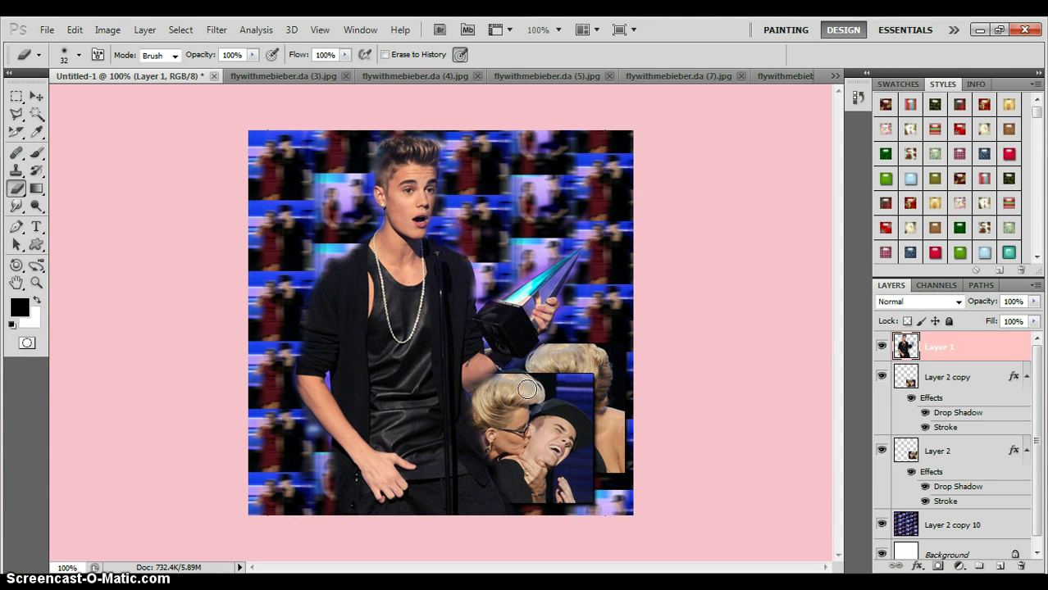
left_click(36, 96)
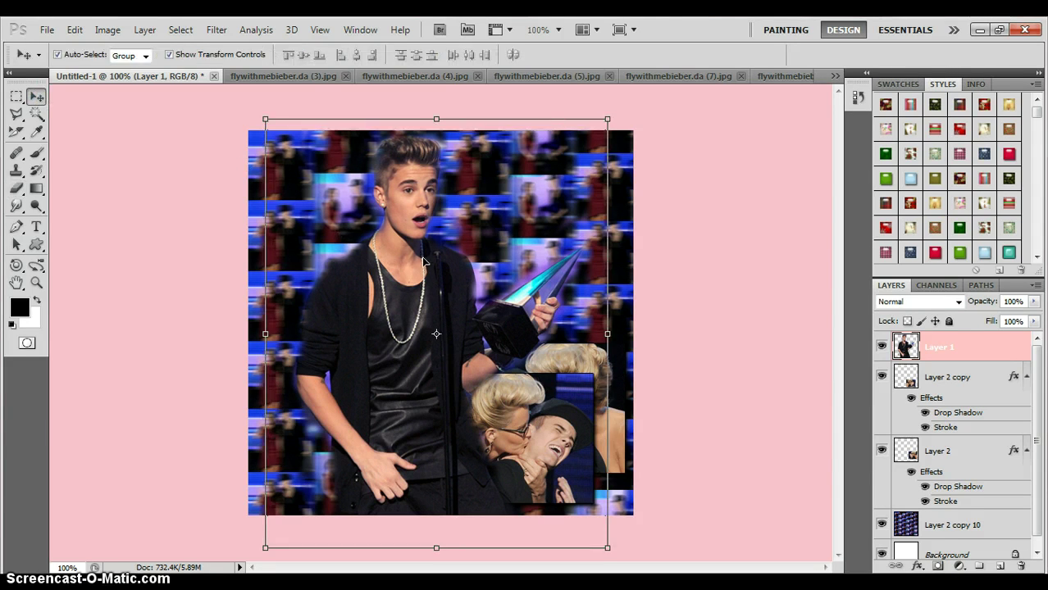
left_click_drag(420, 262, 404, 258)
left_click(765, 304)
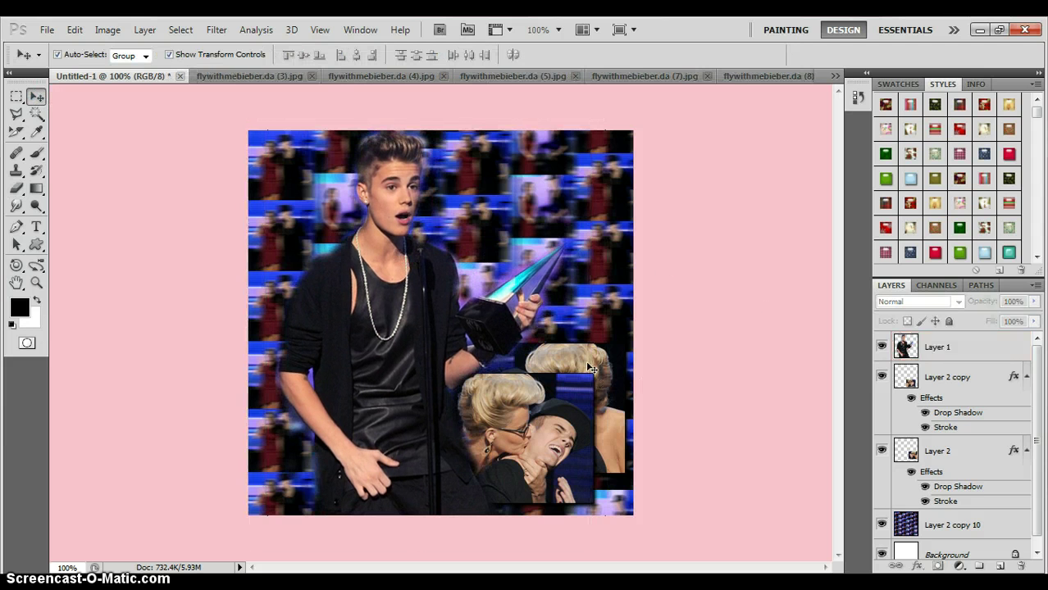
Step: Move the original kissing photo up against the canvas's right edge, beside the trophy base, and deselect all layers
left_click_drag(617, 360, 597, 306)
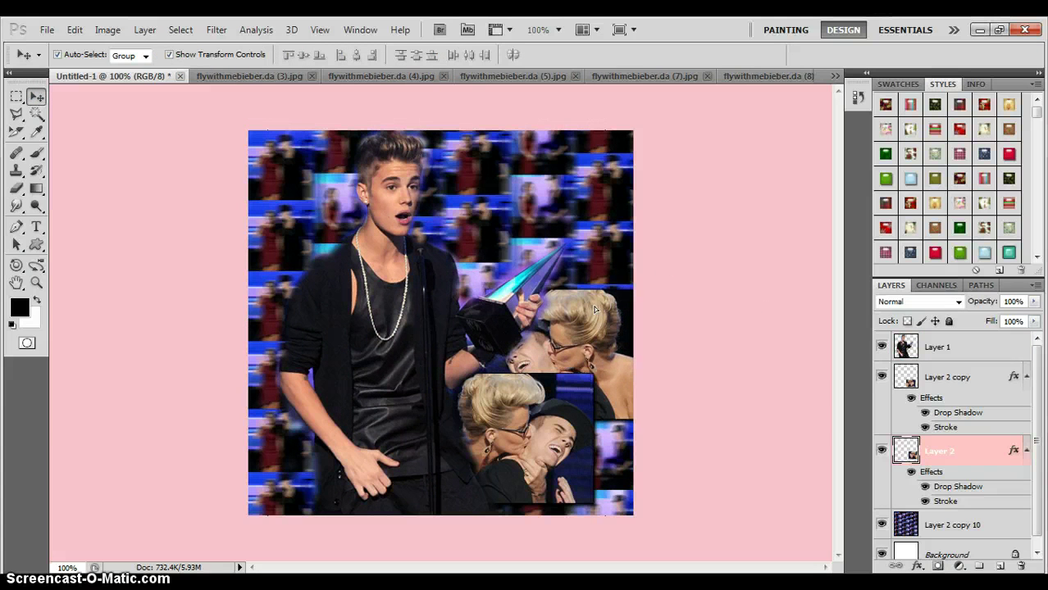
left_click(653, 315)
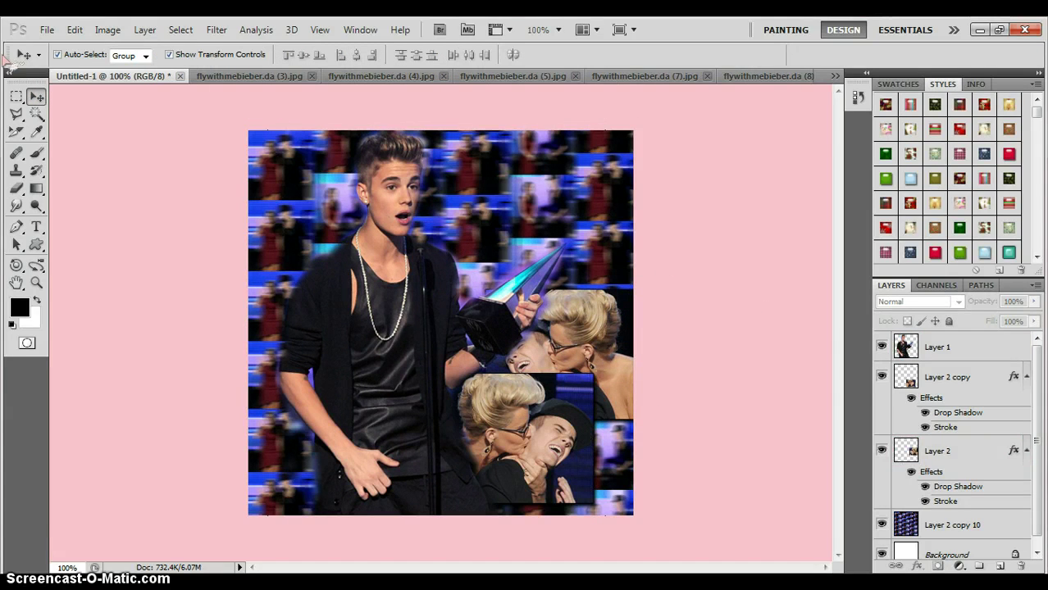
left_click_drag(549, 447, 696, 518)
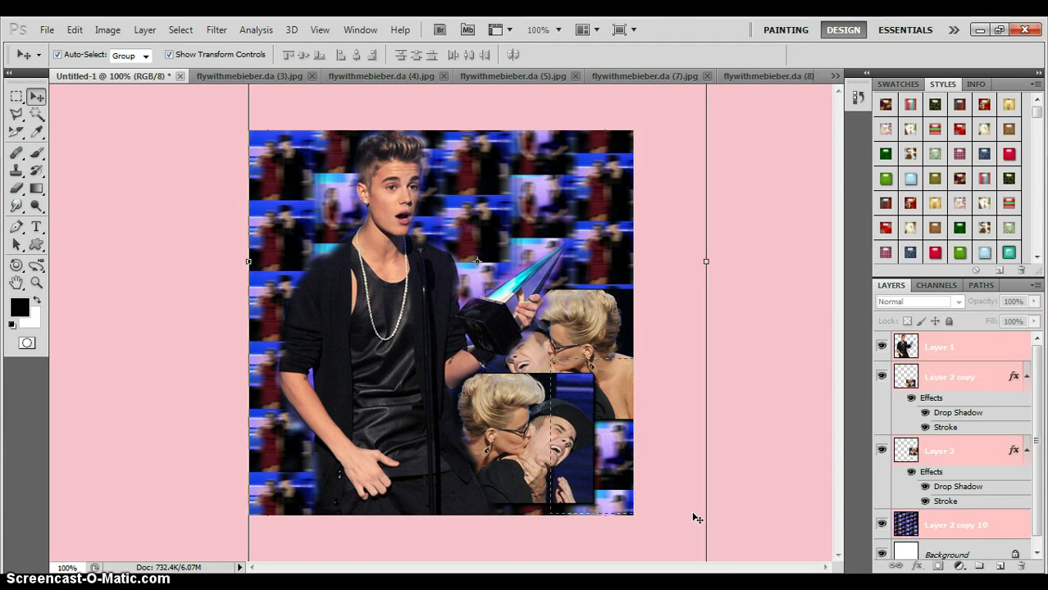
left_click(770, 354)
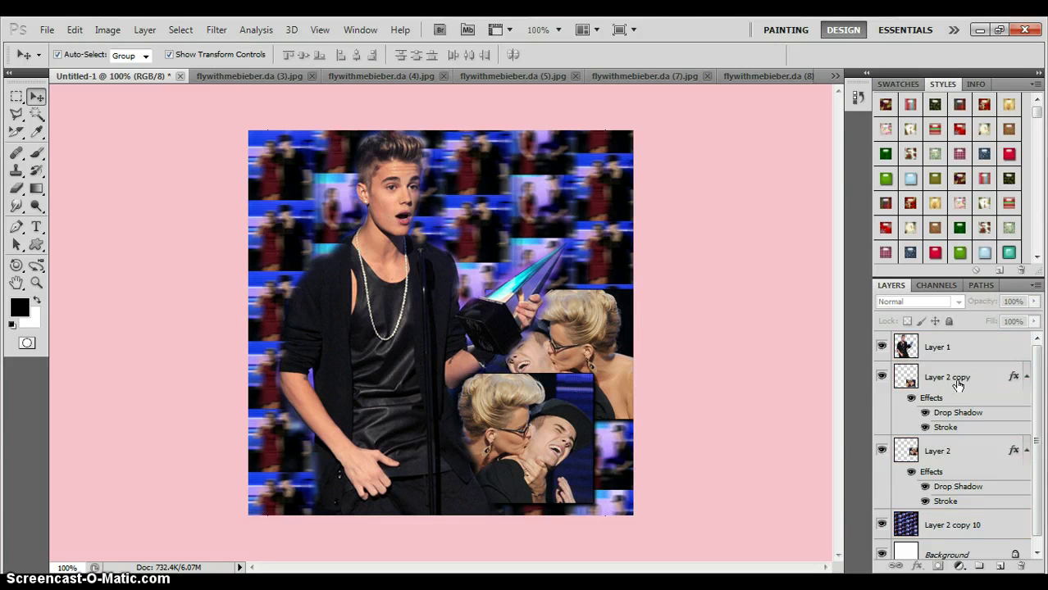
Step: Merge the two kissing photo layers into one and shift the merged pair slightly right and down
left_click(958, 379)
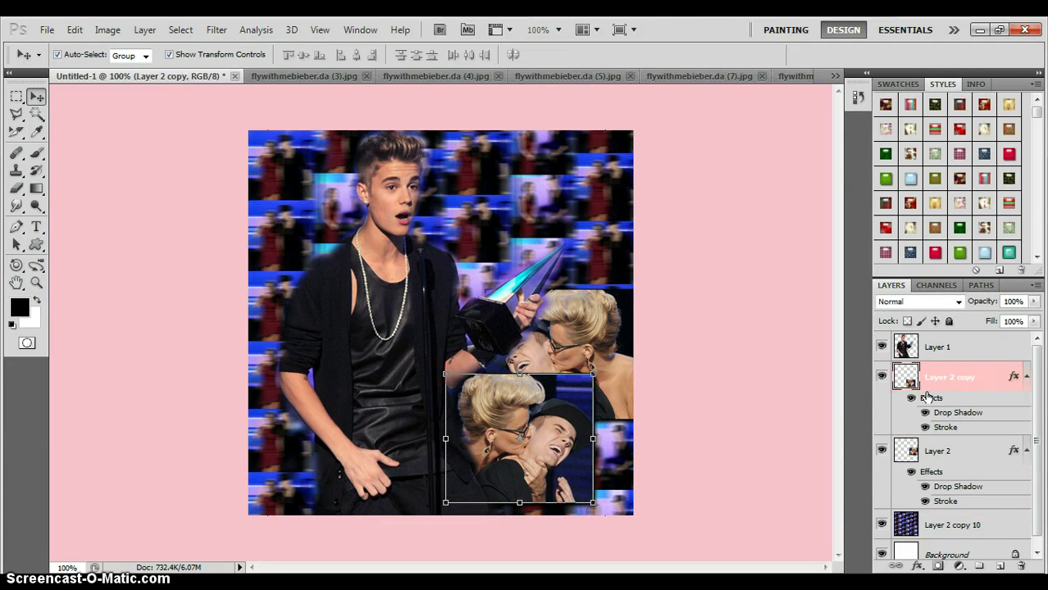
left_click(936, 459, "shift")
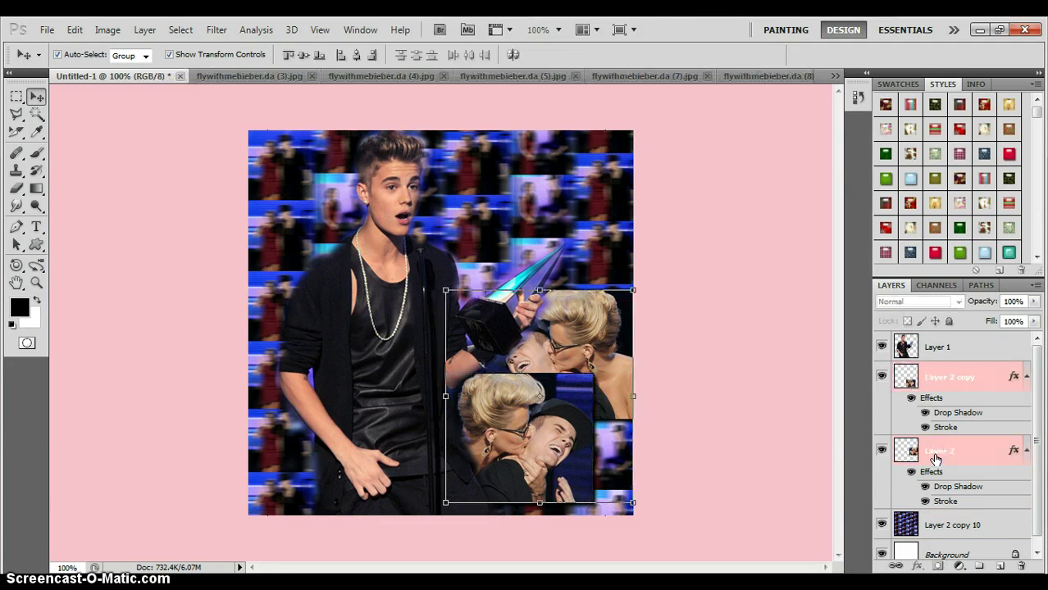
right_click(928, 375)
left_click(824, 534)
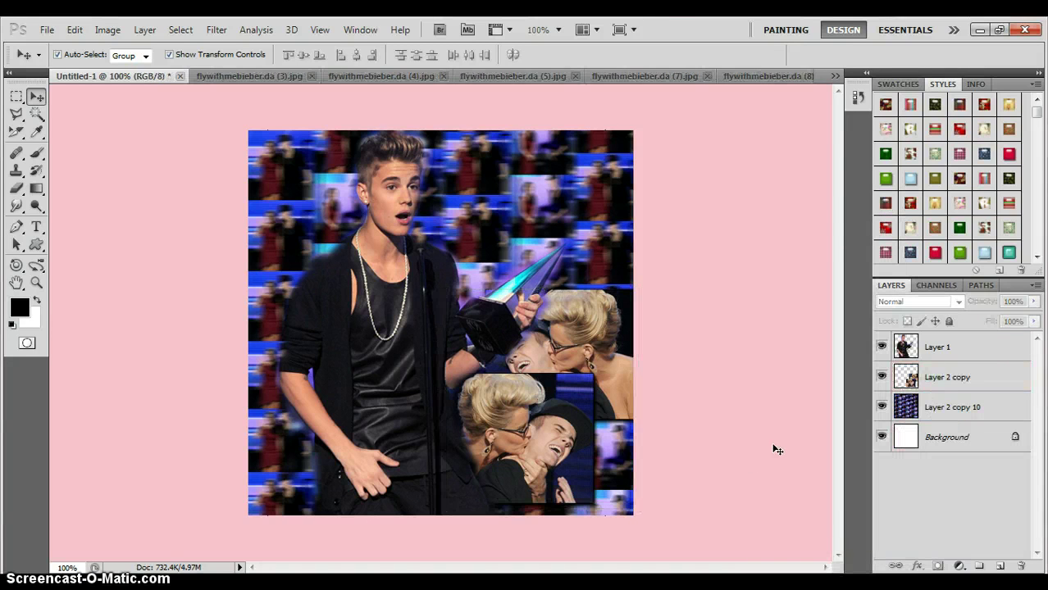
mouse_move(598, 404)
left_mouse_down()
mouse_move(617, 351)
mouse_move(610, 420)
mouse_move(609, 399)
left_mouse_up()
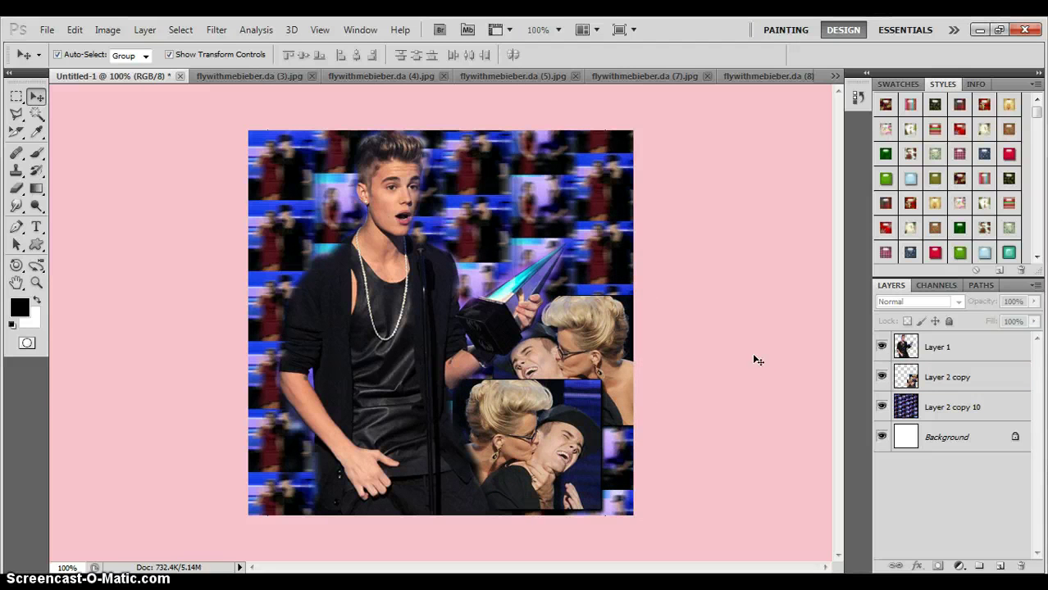
Step: Lock the cut-out figure's layer completely and nudge the blurred tiled background slightly upward
left_click(425, 314)
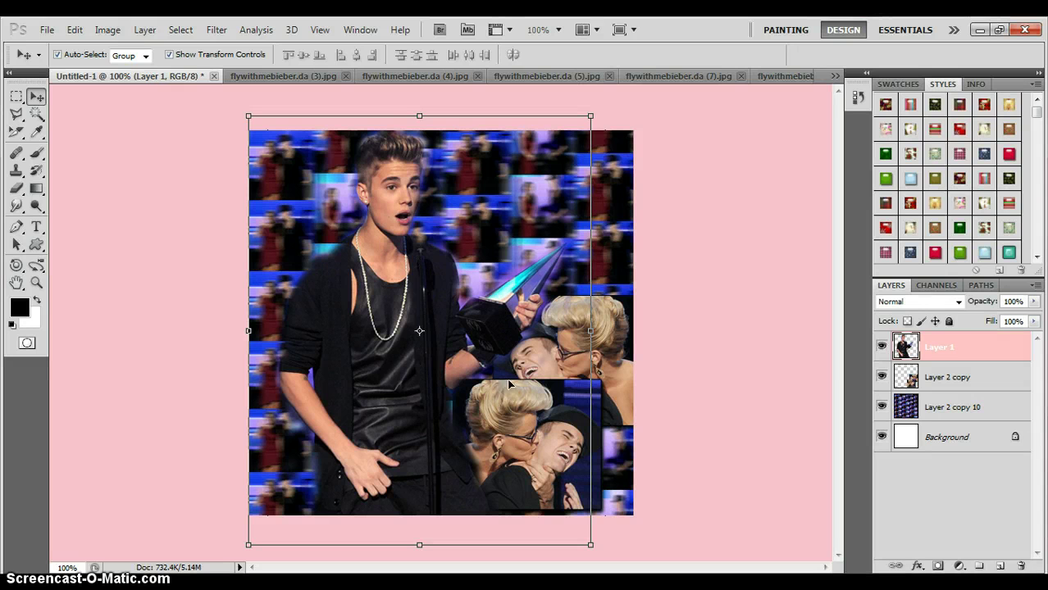
left_click(949, 321)
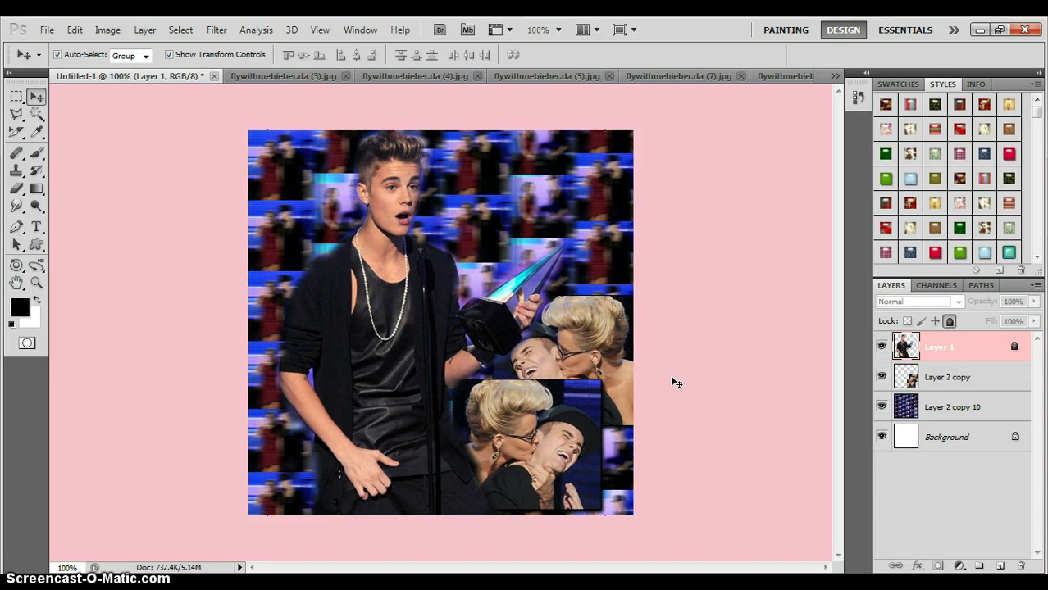
left_click(949, 321)
left_click(949, 321)
mouse_move(379, 330)
left_mouse_down()
mouse_move(400, 329)
mouse_move(380, 326)
left_mouse_up()
left_click(757, 271)
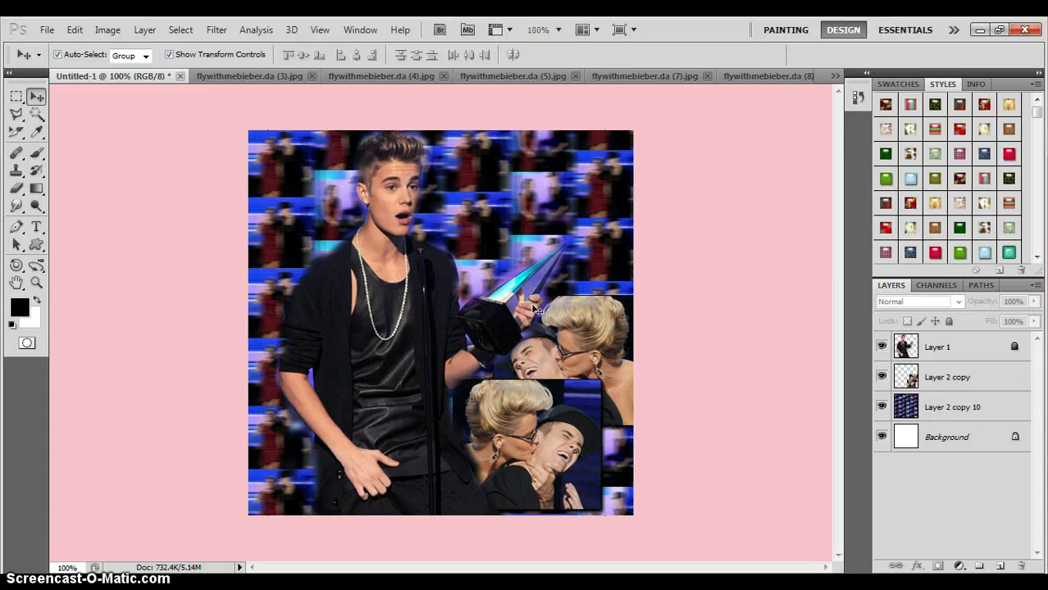
Step: Open the [TUT1-VINTAGE] PSD file from the Psd's folder in the Pictures library
left_click(63, 28)
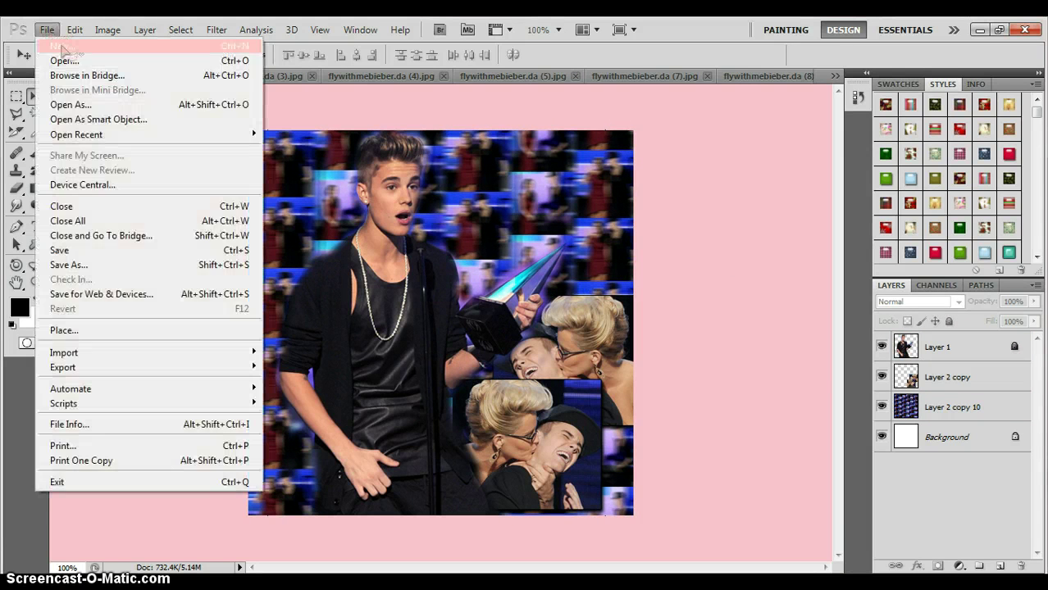
left_click(65, 61)
left_click(485, 226)
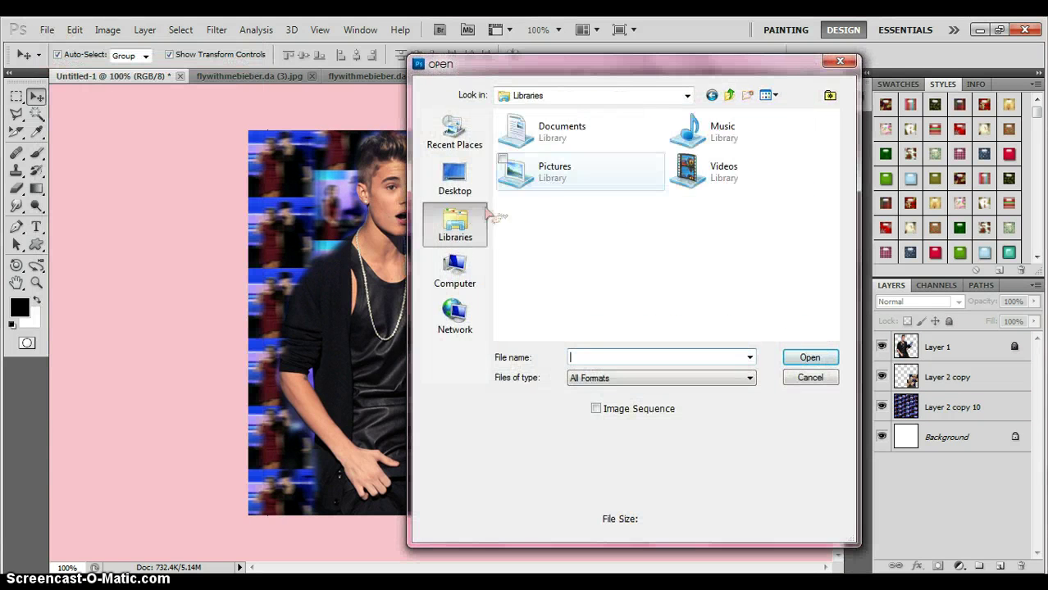
double_click(562, 174)
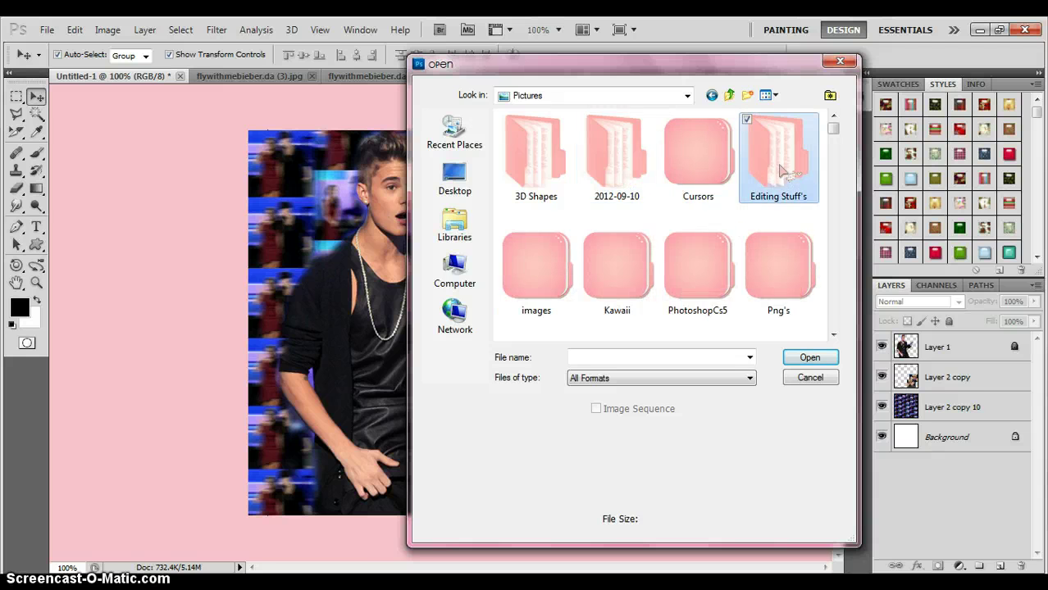
double_click(760, 204)
double_click(611, 184)
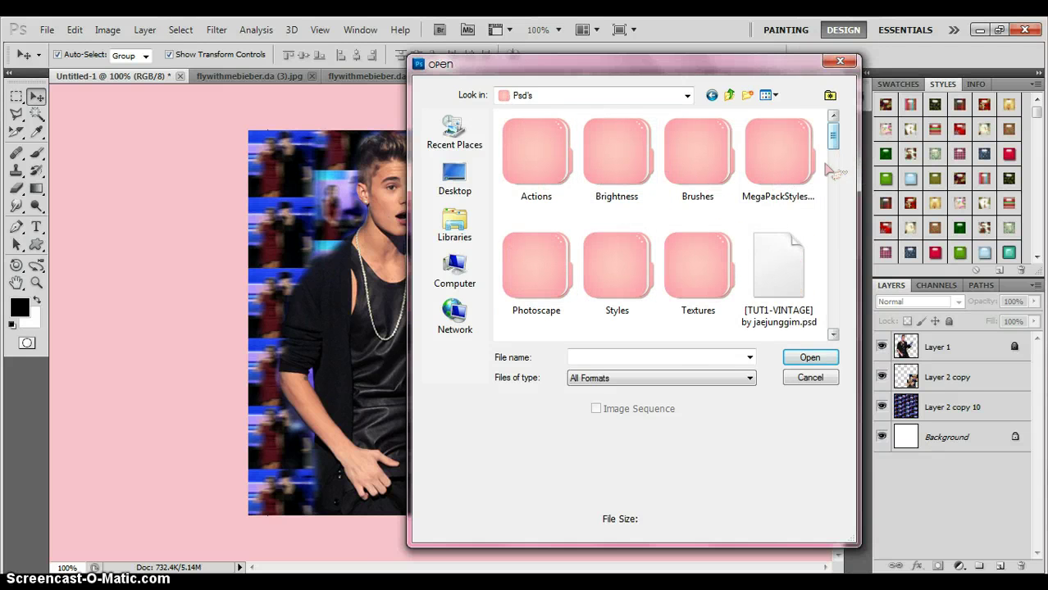
double_click(779, 274)
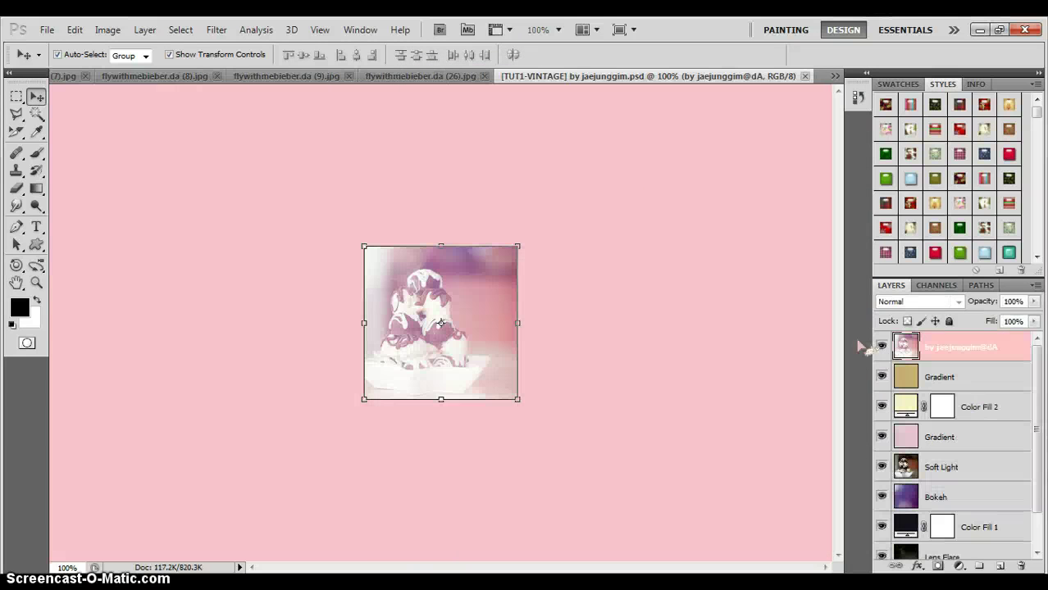
Step: Float the vintage PSD's window beside the collage and copy its top dessert image layer into Untitled-1
left_click_drag(232, 256, 173, 168)
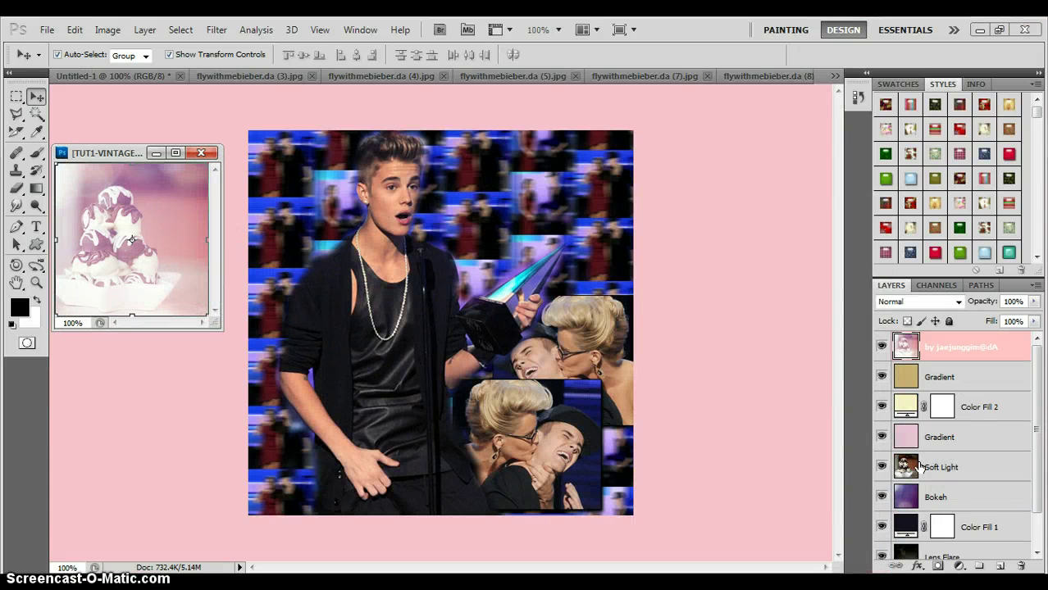
left_click_drag(910, 350, 471, 321)
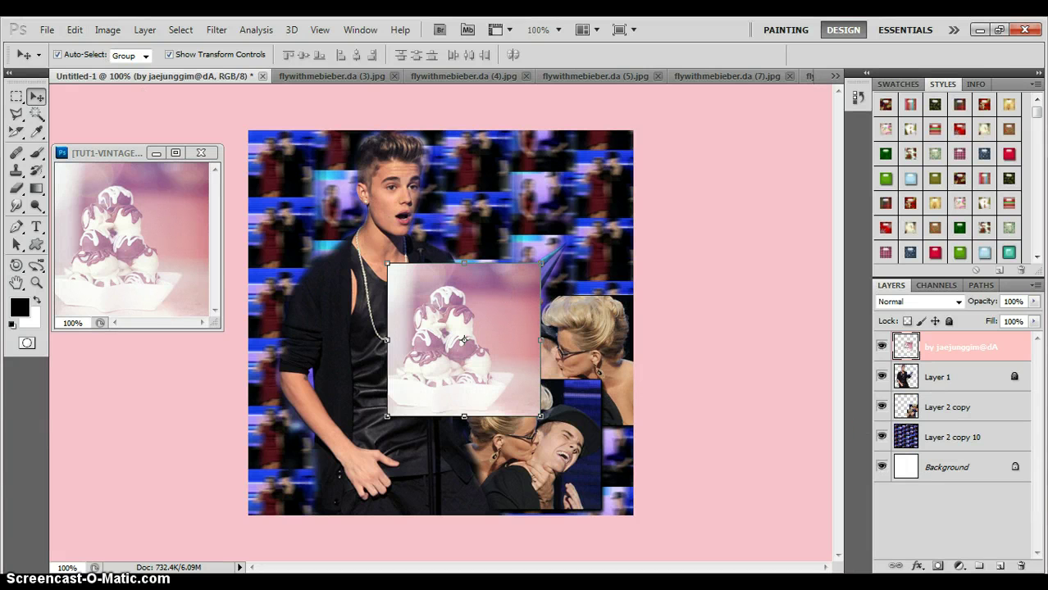
Step: Delete the copied dessert image layer from Untitled-1 and copy the vintage PSD's Bokeh layer into the collage
left_click(1023, 568)
left_click(164, 277)
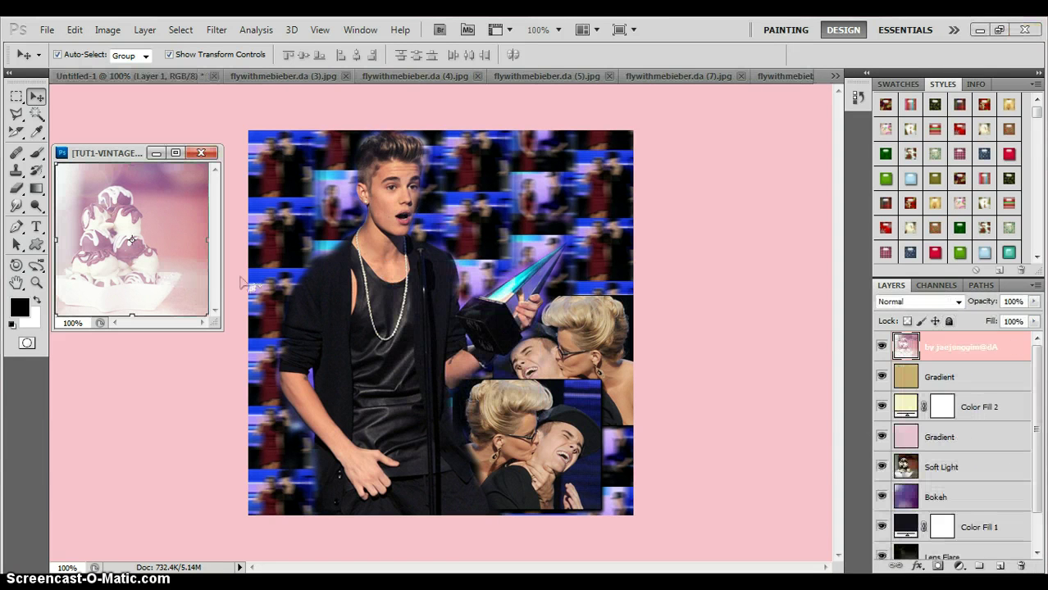
left_click(931, 385)
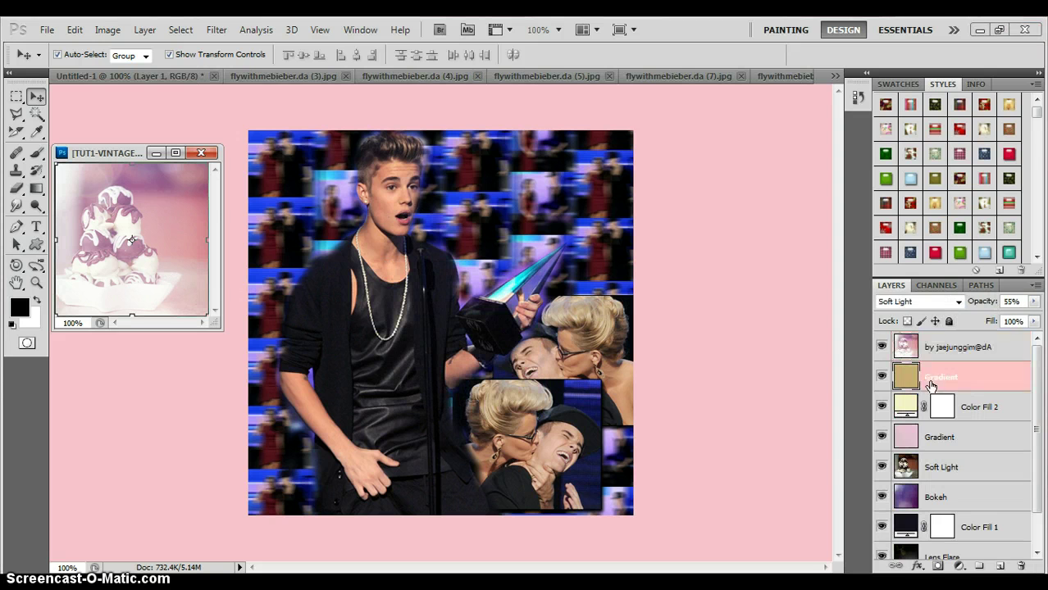
left_click_drag(983, 506, 469, 378)
Step: Scale the Bokeh layer proportionally to 300% and position it so it covers the whole collage
left_click_drag(506, 455, 537, 485)
left_click(284, 55)
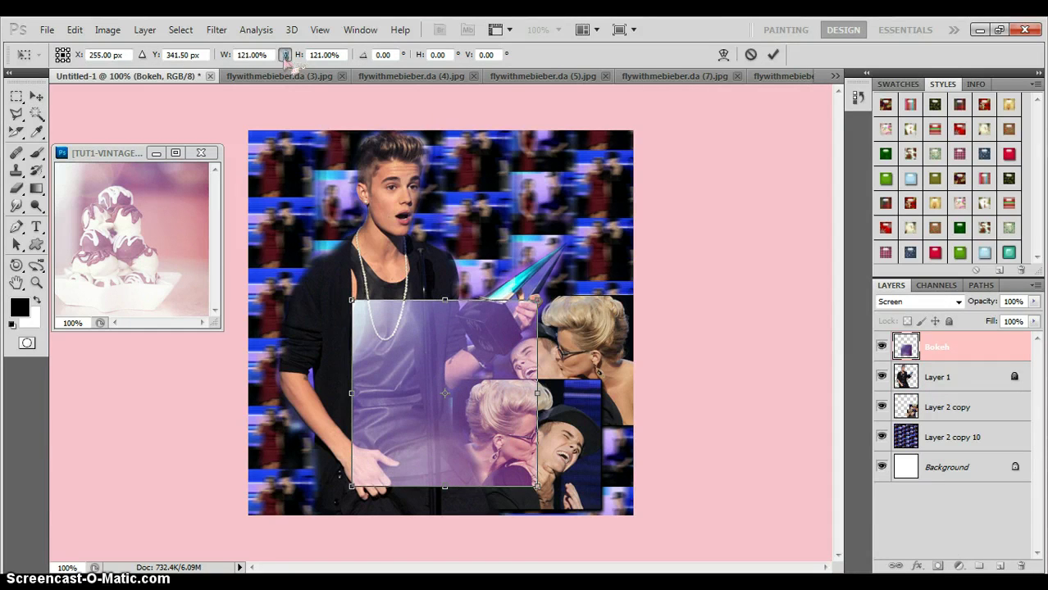
left_click_drag(232, 55, 363, 62)
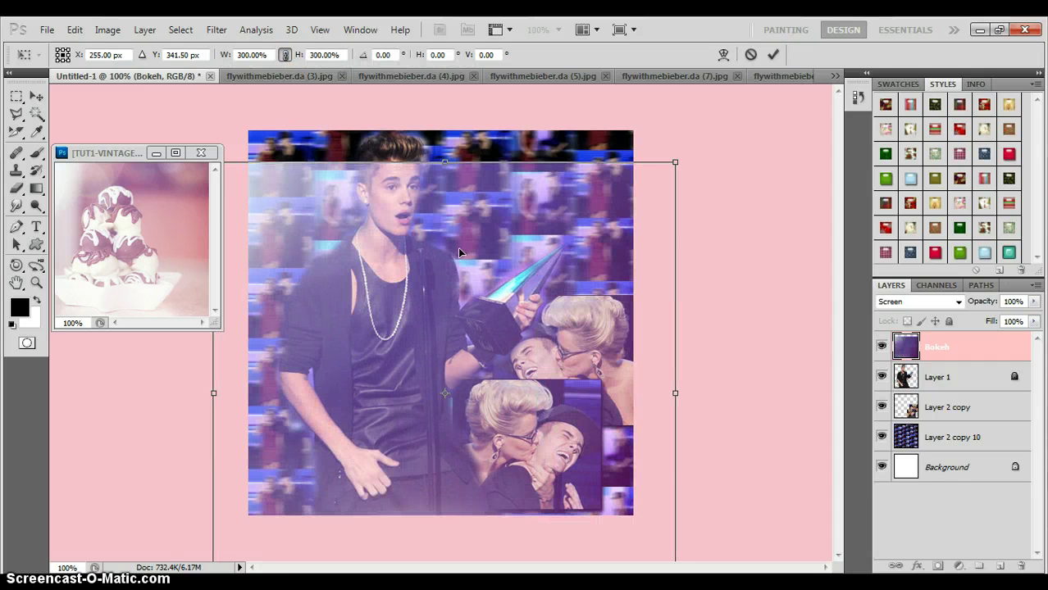
left_click_drag(457, 248, 466, 214)
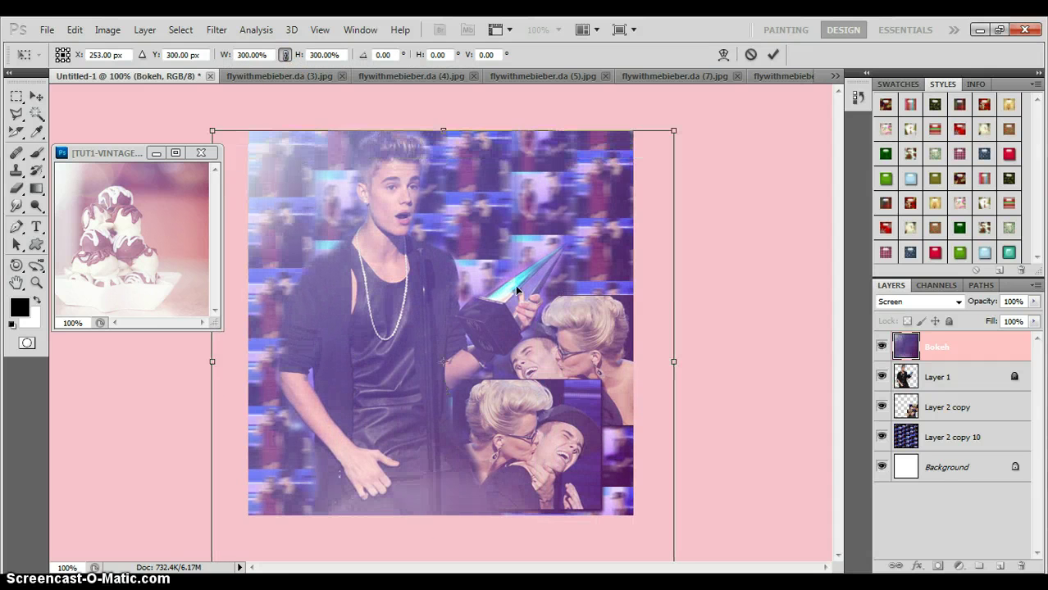
left_click(773, 54)
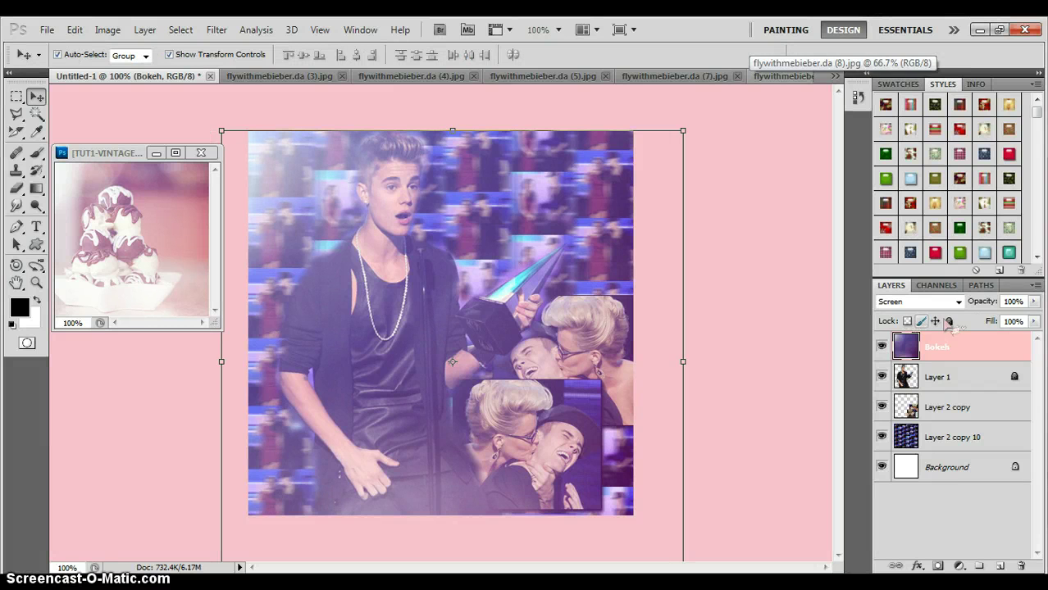
Step: Reduce the Bokeh layer's opacity to 52% and nudge the layer slightly right
left_click(1033, 302)
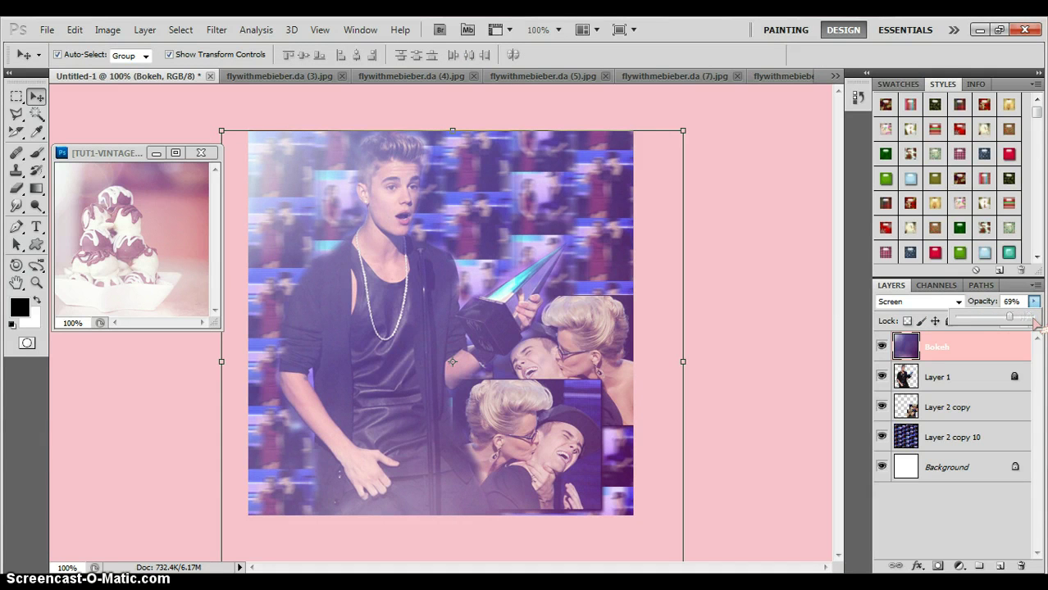
left_click_drag(1035, 323, 984, 320)
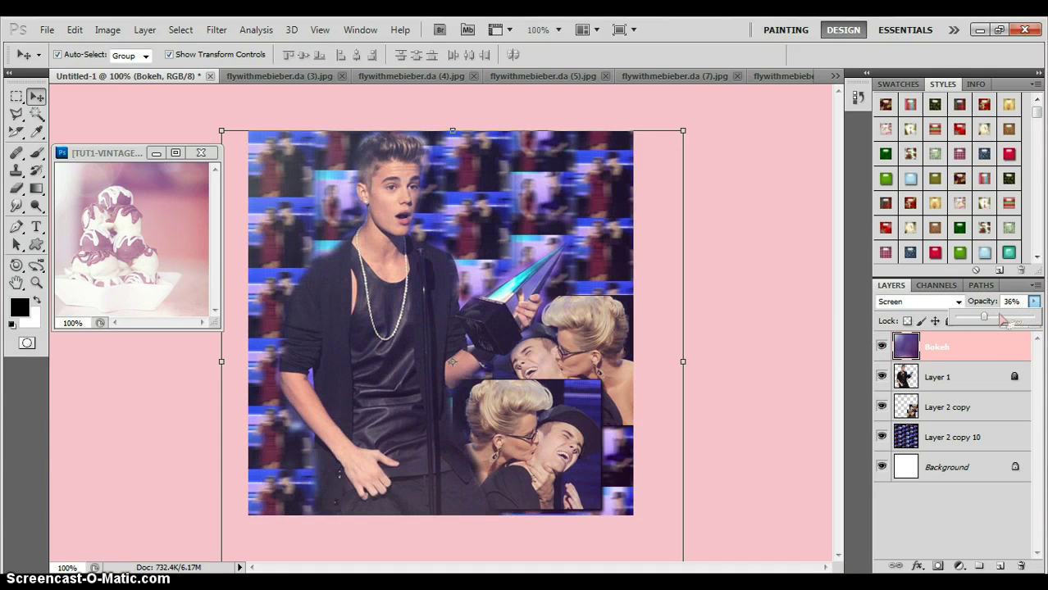
left_click(725, 329)
left_click(507, 318)
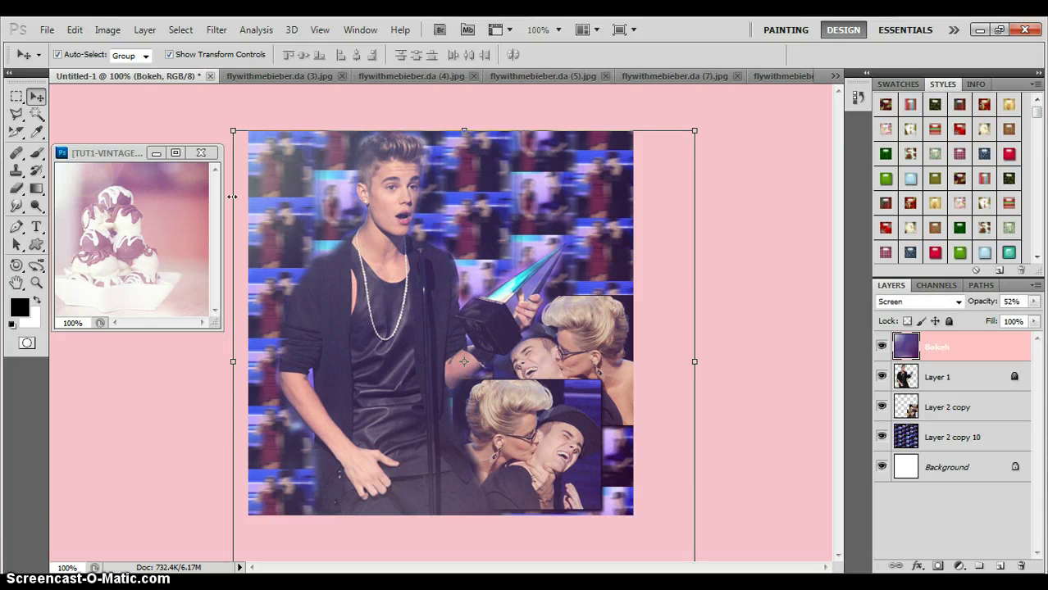
Step: Copy the Lens Flare layer from the vintage PSD into Untitled-1, above the Bokeh layer
left_click_drag(174, 201, 639, 213)
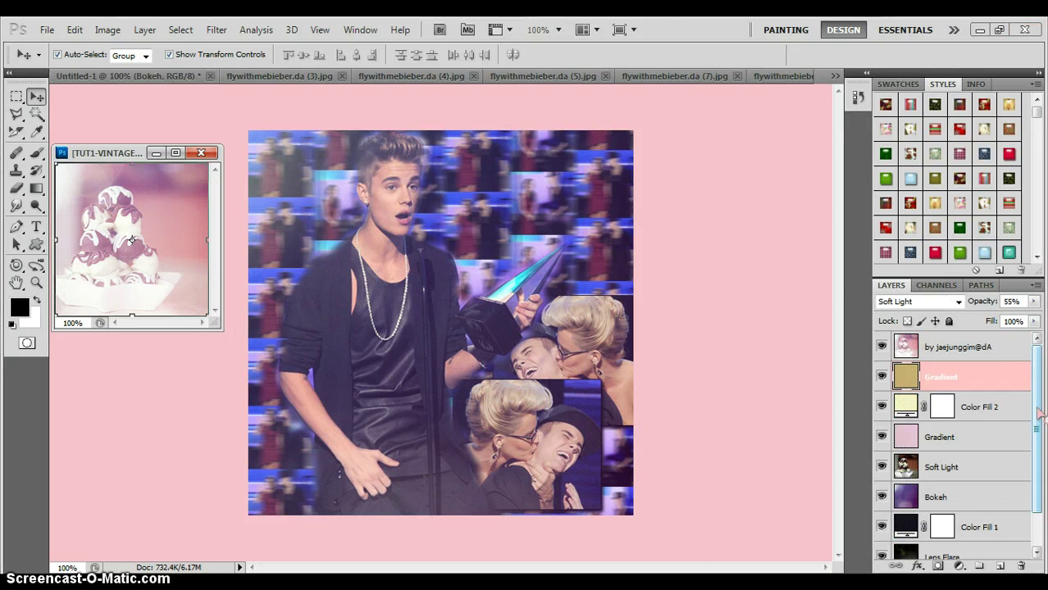
scroll(976, 425, "down", 2)
double_click(943, 396)
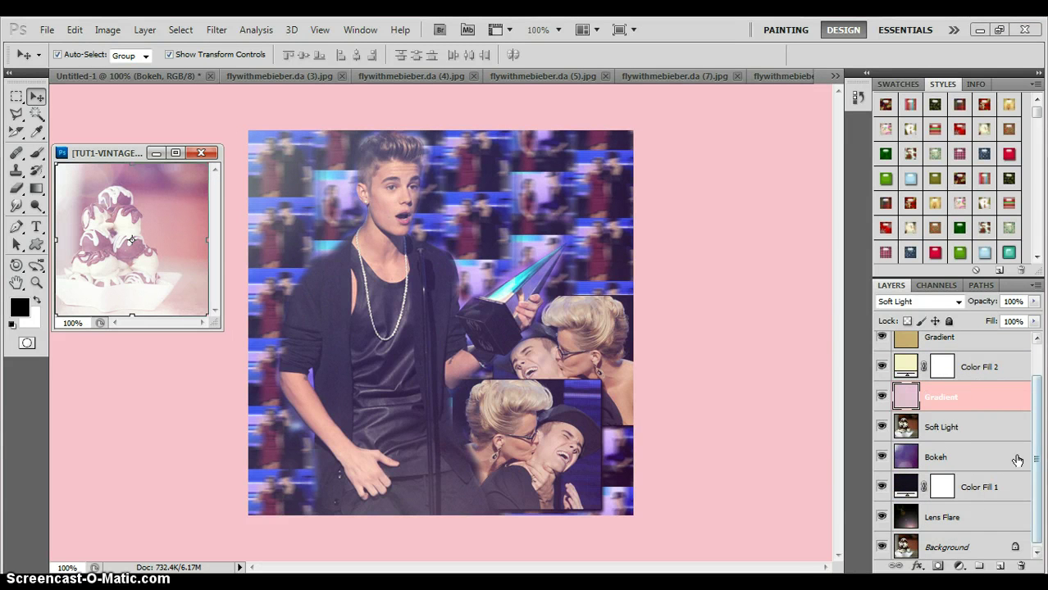
left_click_drag(959, 518, 468, 297)
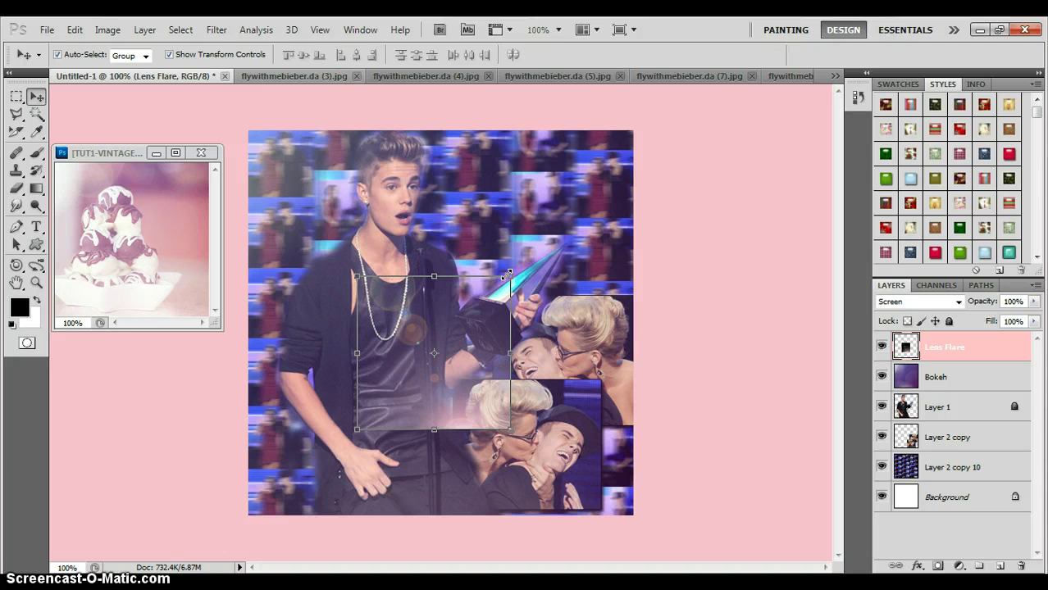
Step: Enlarge the Lens Flare layer proportionally to about 224% over the collage and close the vintage PSD
left_click(515, 273)
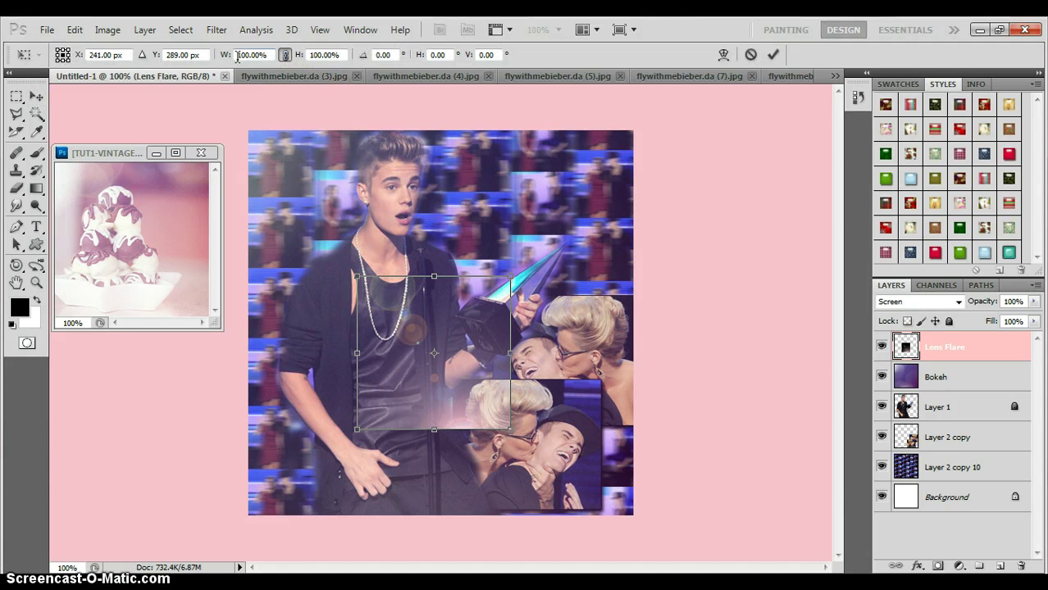
left_click_drag(237, 56, 317, 70)
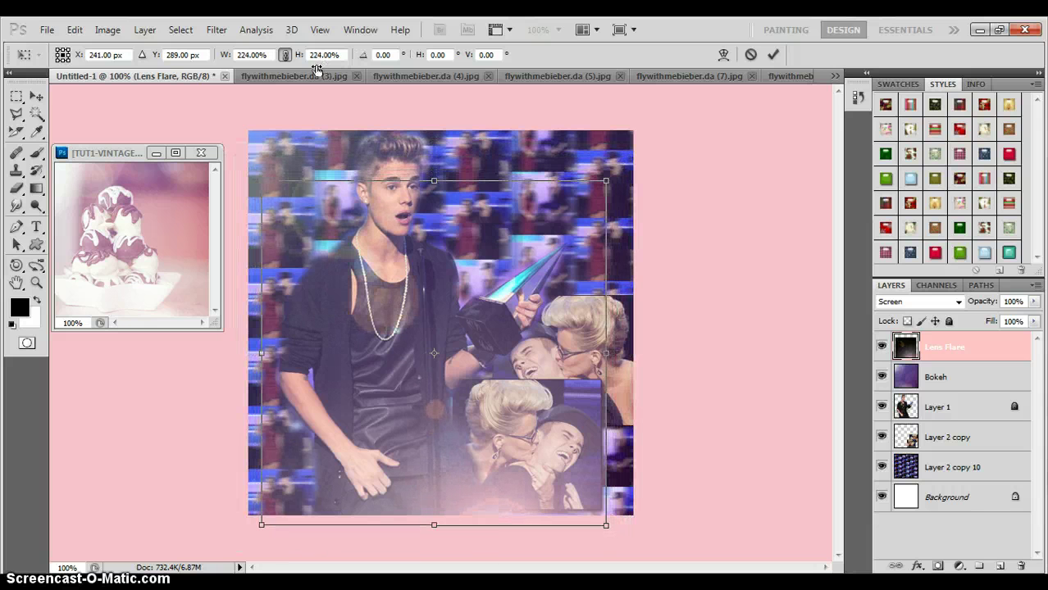
left_click(773, 55)
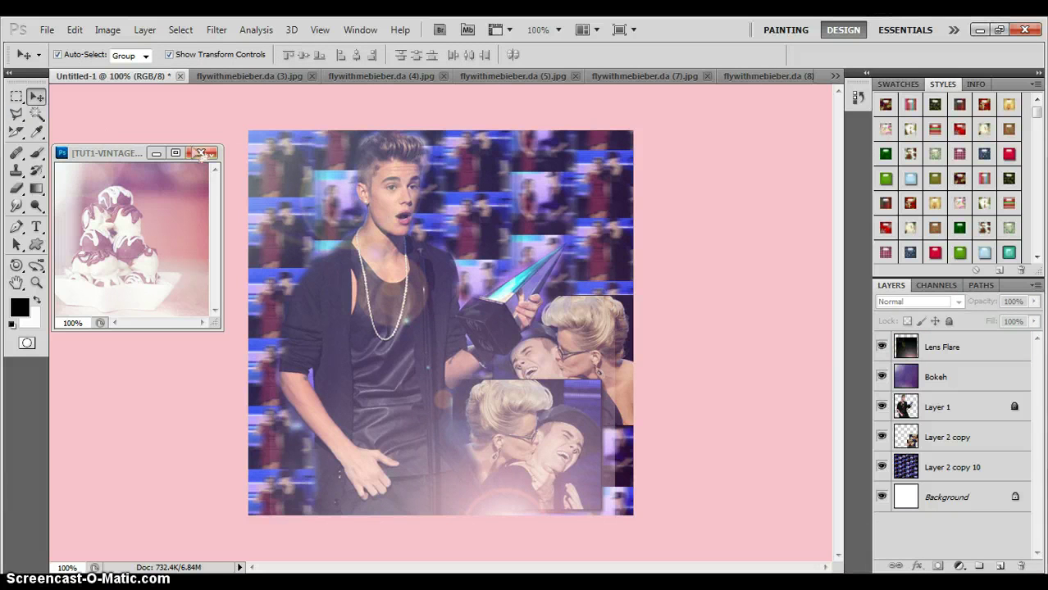
left_click(171, 163)
left_click(170, 161)
Step: Take the Brush tool with the 773 px sparkle swirl tip and try to stamp it on the collage
left_click(37, 154)
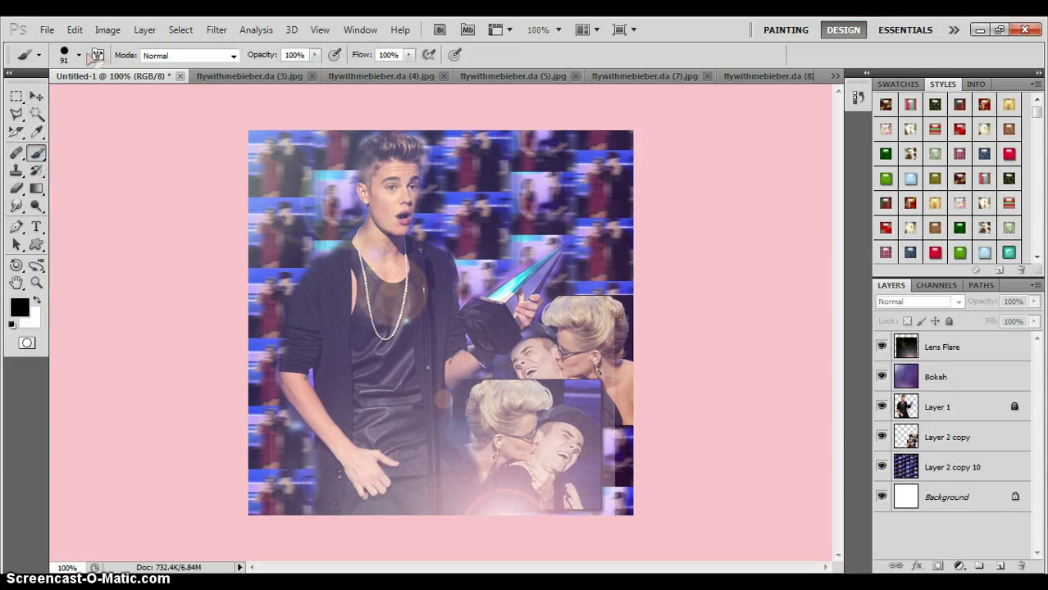
left_click(79, 55)
left_click_drag(174, 160, 185, 224)
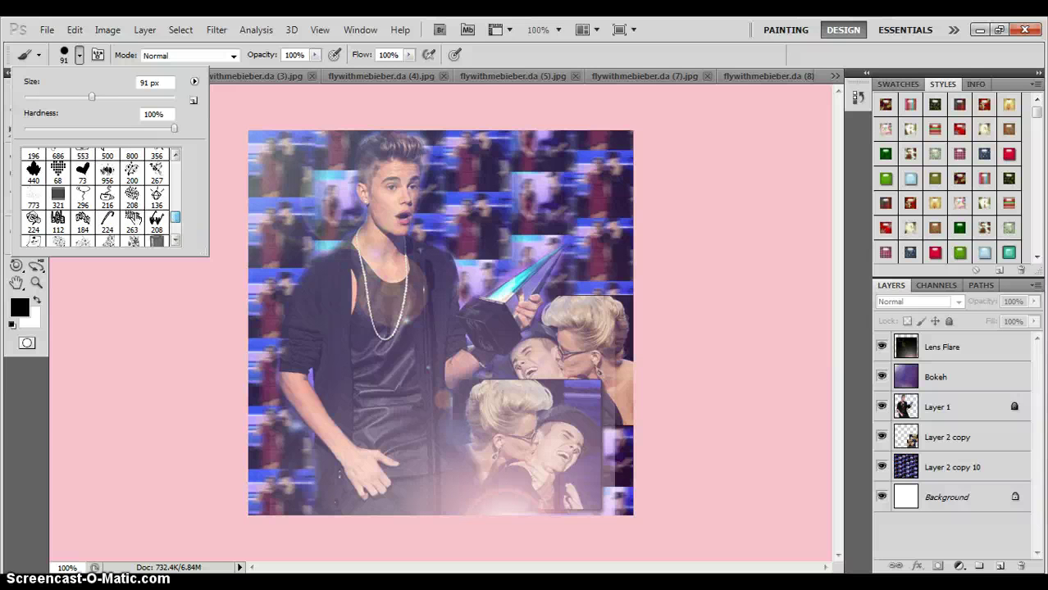
left_click(33, 198)
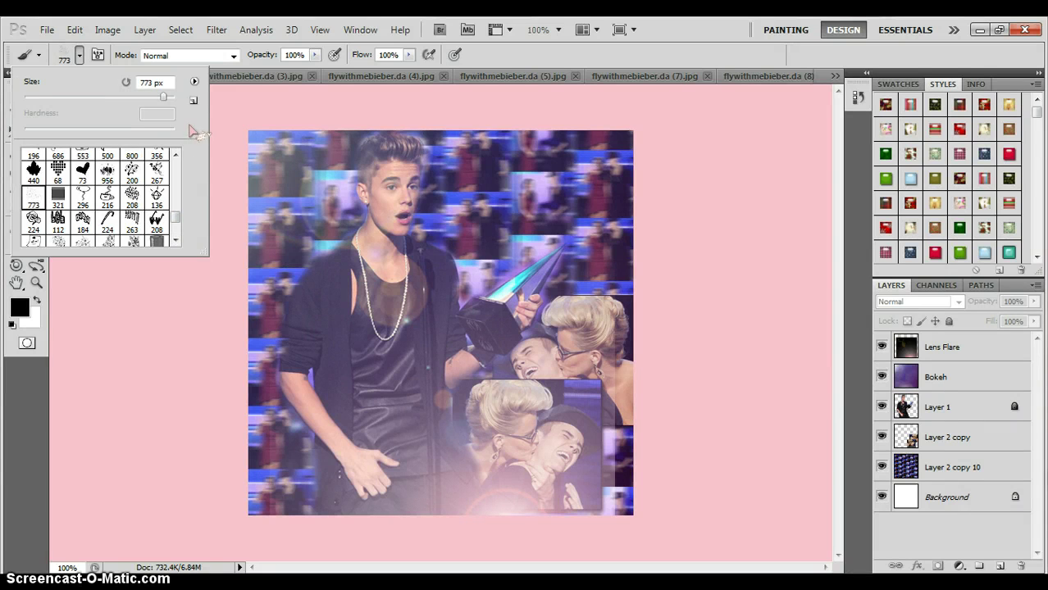
left_click(231, 178)
left_click(231, 182)
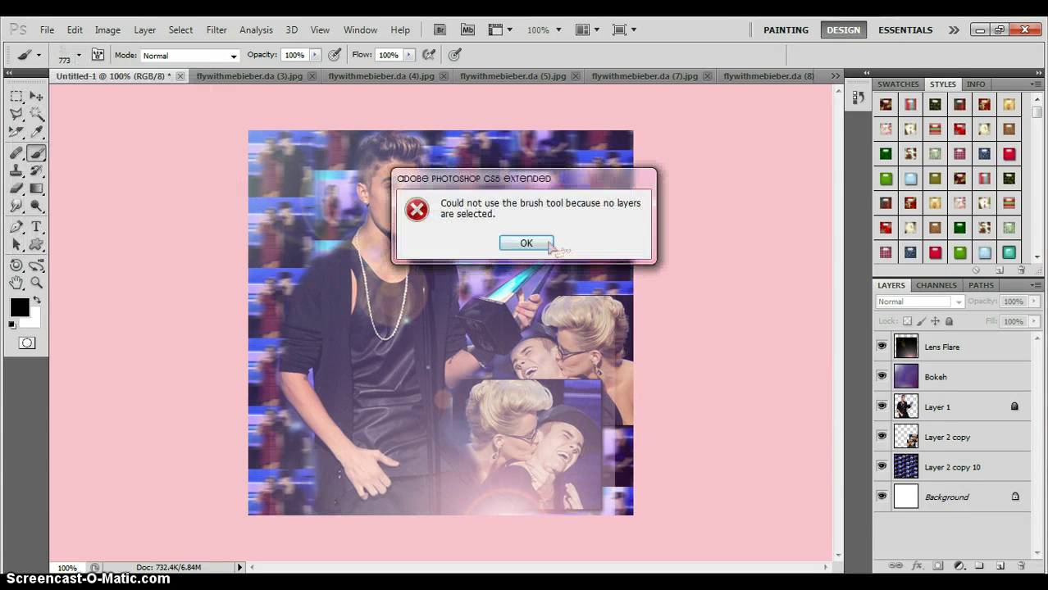
left_click(528, 246)
Step: Make Layer 2 copy 10 active and set up the 196 px star brush with white as the foreground color
left_click(943, 407)
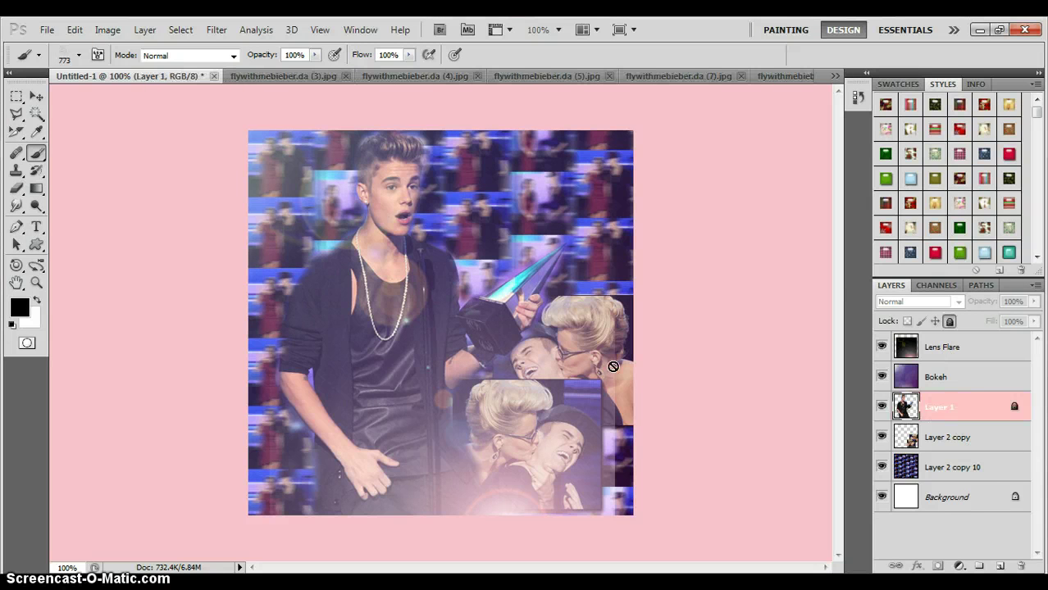
left_click(962, 479)
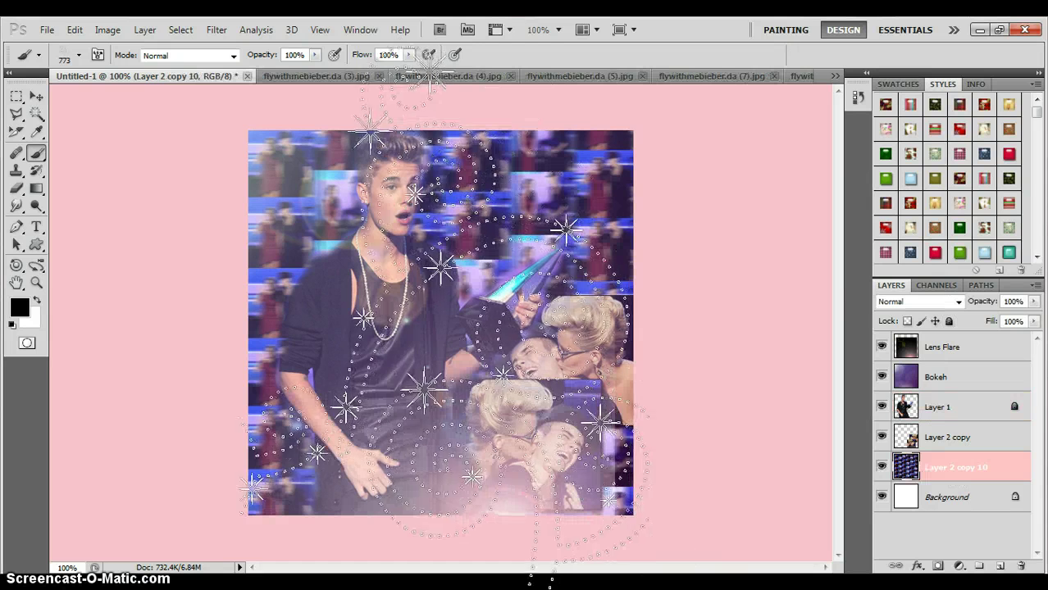
left_click(65, 58)
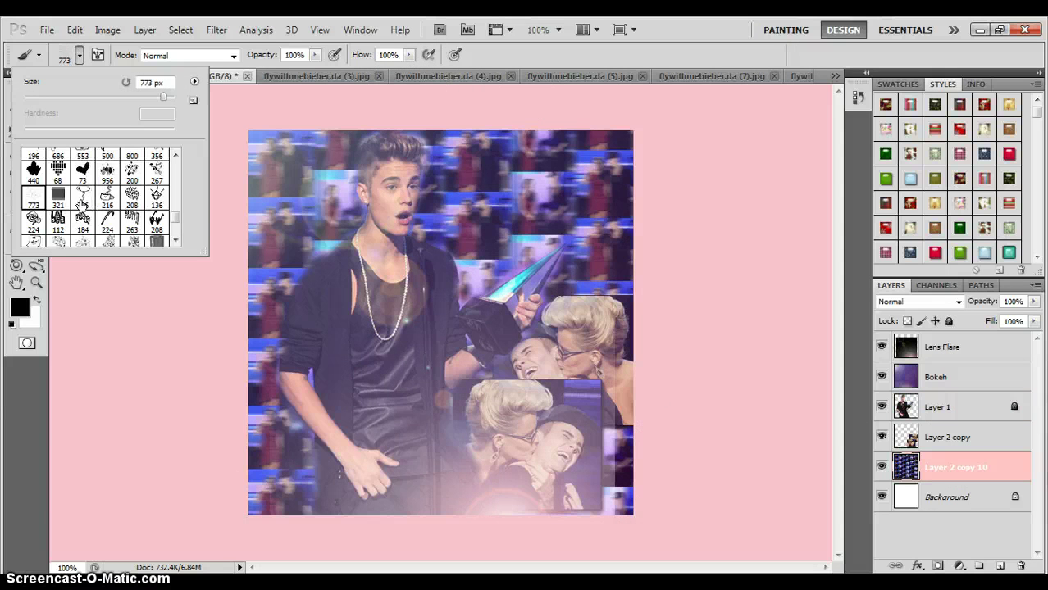
left_click(176, 155)
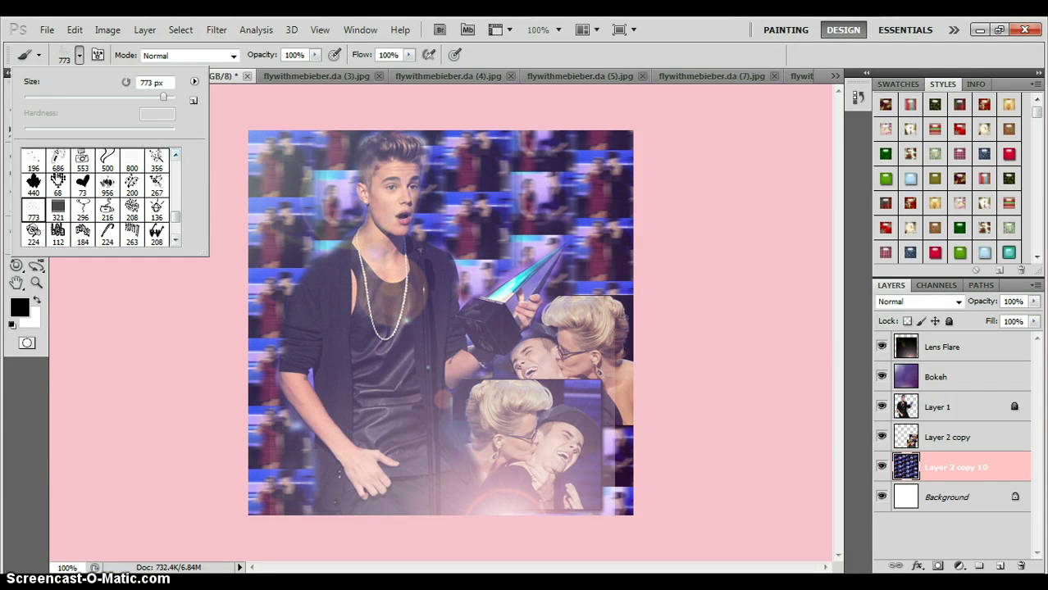
left_click(33, 163)
left_click(152, 389)
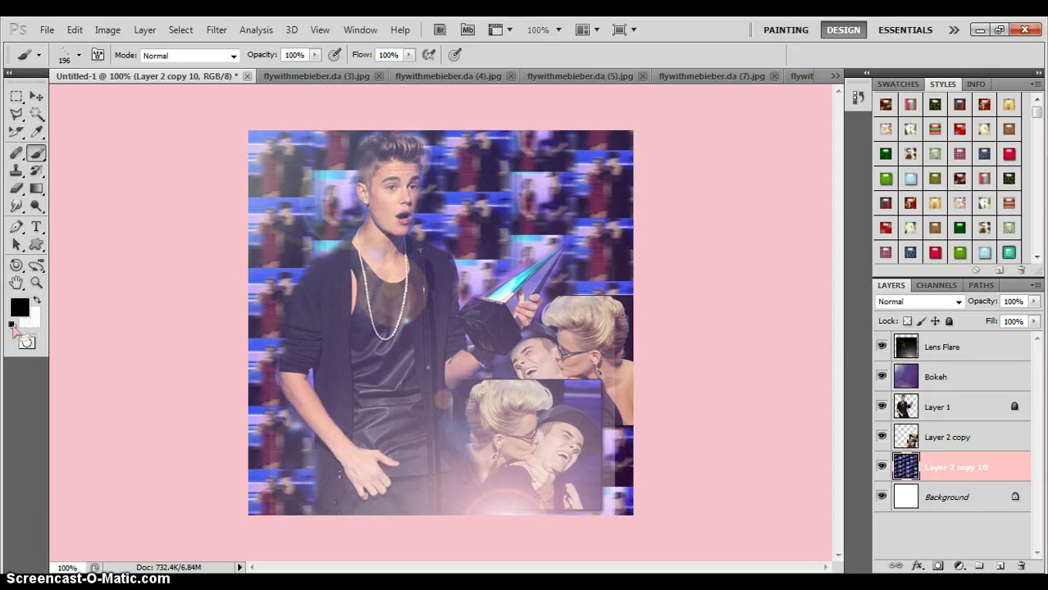
left_click(37, 301)
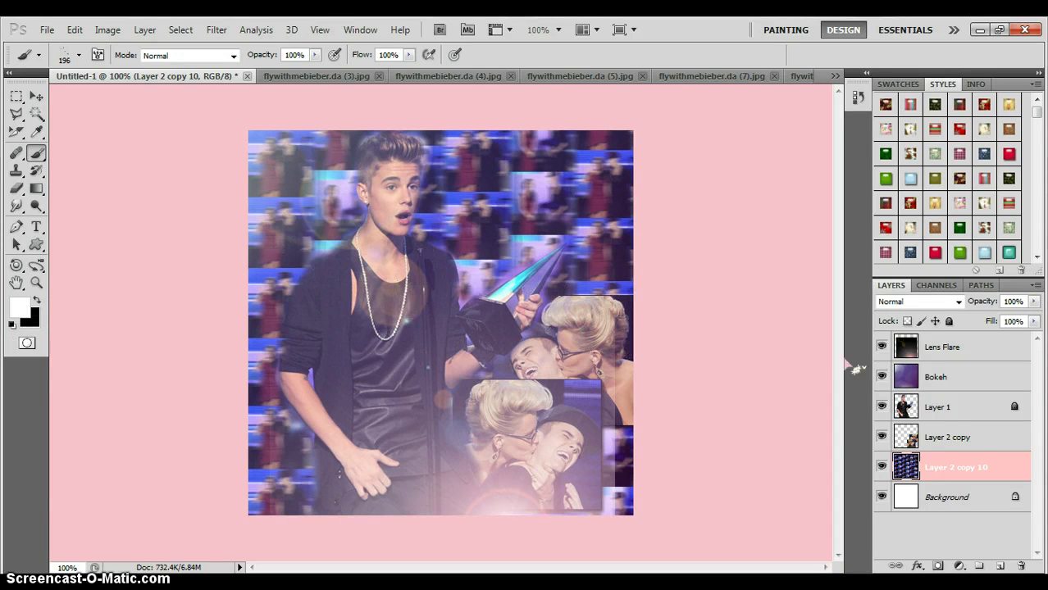
Step: Stamp white stars all over the blurred tiled background on Layer 2 copy 10
left_click(311, 152)
left_click(273, 164)
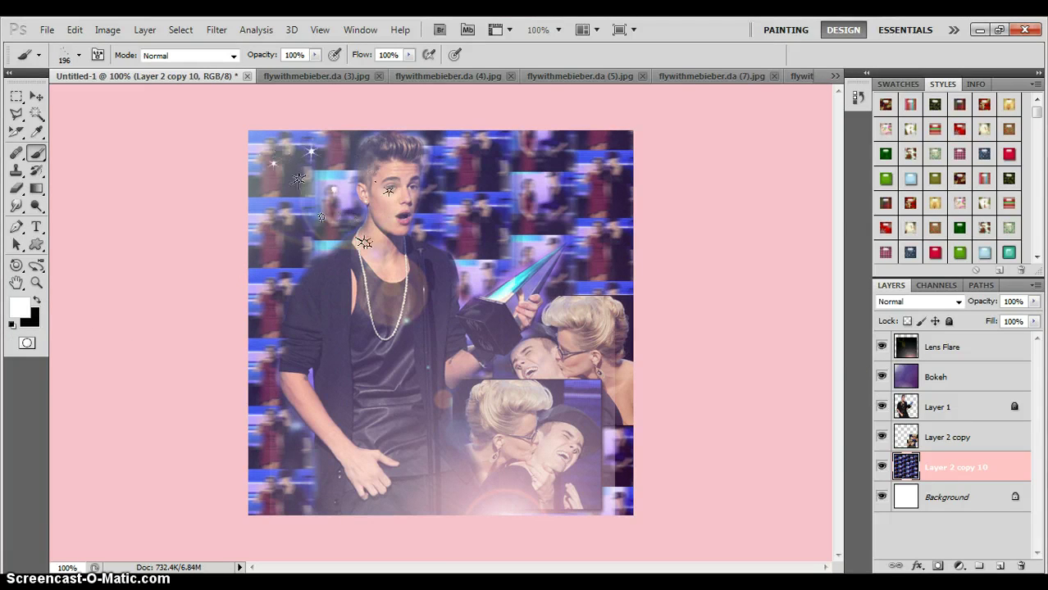
left_click(295, 273)
left_click(415, 297)
left_click(505, 310)
left_click(482, 361)
left_click(509, 133)
left_click(533, 172)
left_click(471, 146)
left_click(576, 197)
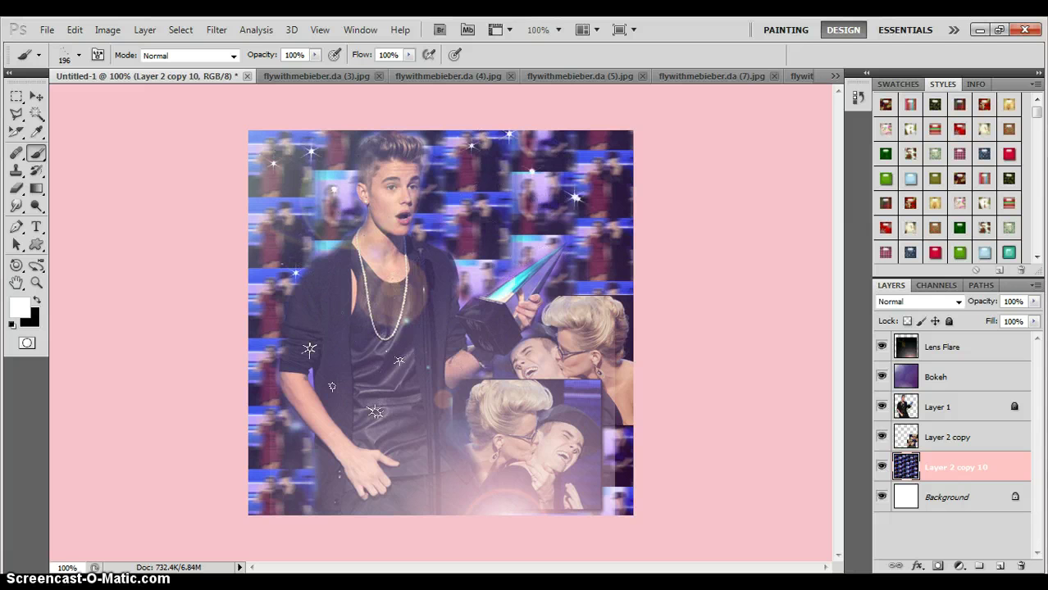
left_click(504, 182)
left_click(527, 220)
left_click(465, 195)
left_click(570, 246)
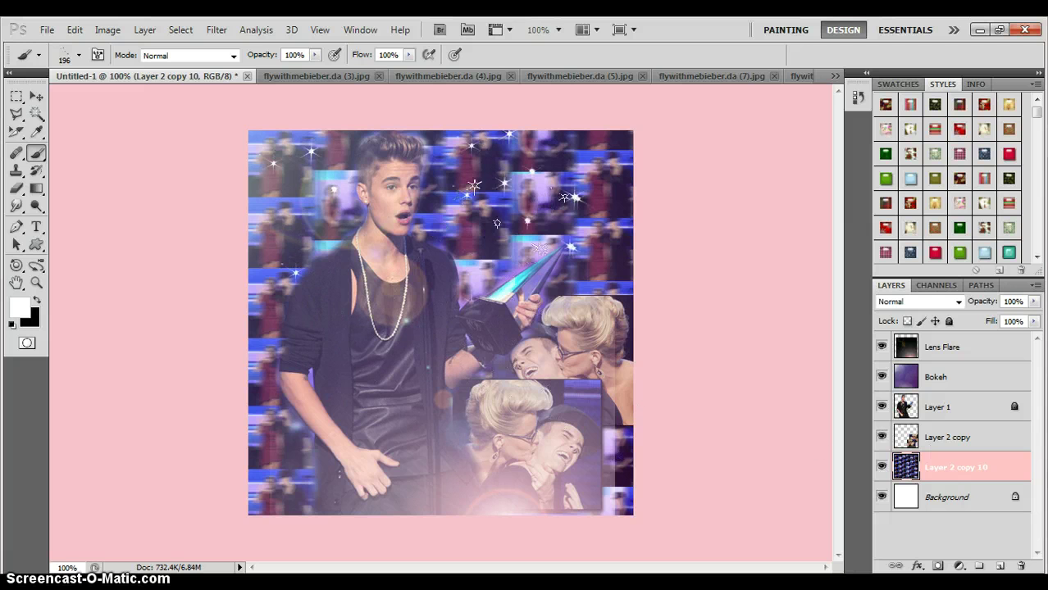
left_click(597, 152)
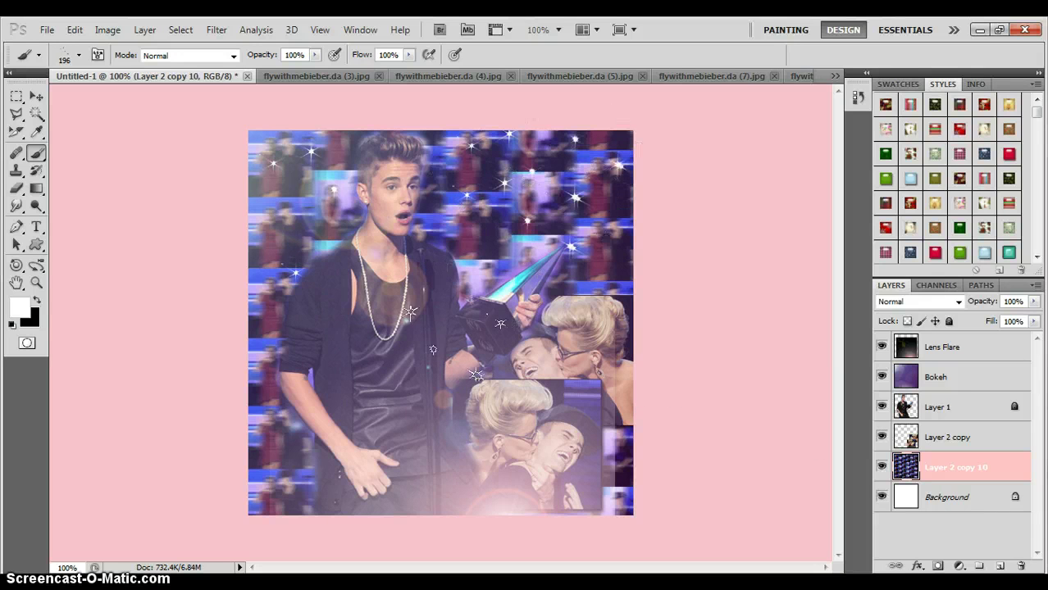
left_click(293, 462)
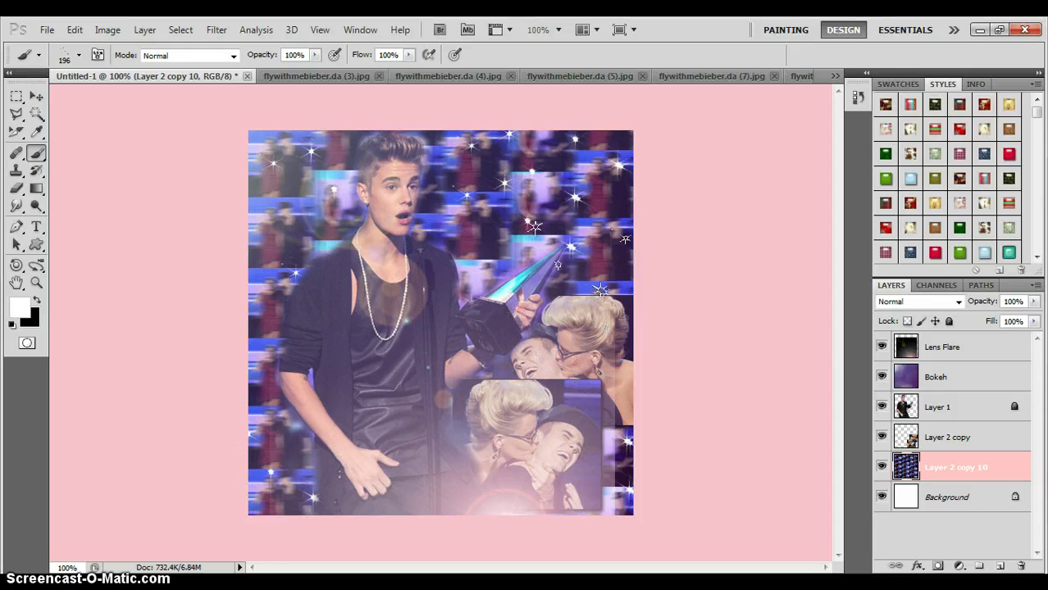
left_click(609, 253)
Step: Unlock Layer 1 and stamp white stars across the cut-out figure and the kissing photos
left_click(961, 407)
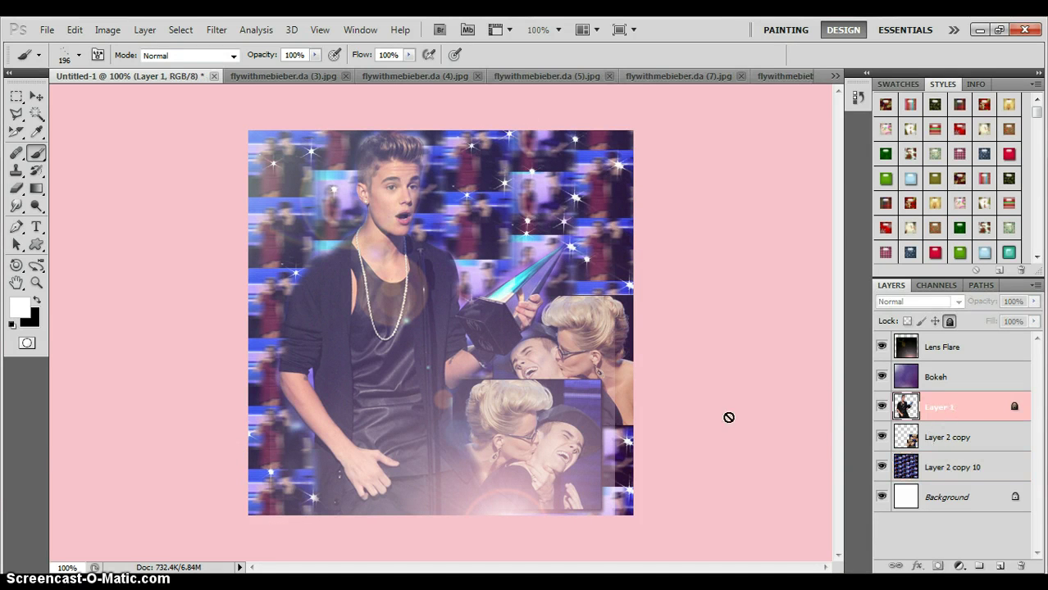
left_click(949, 322)
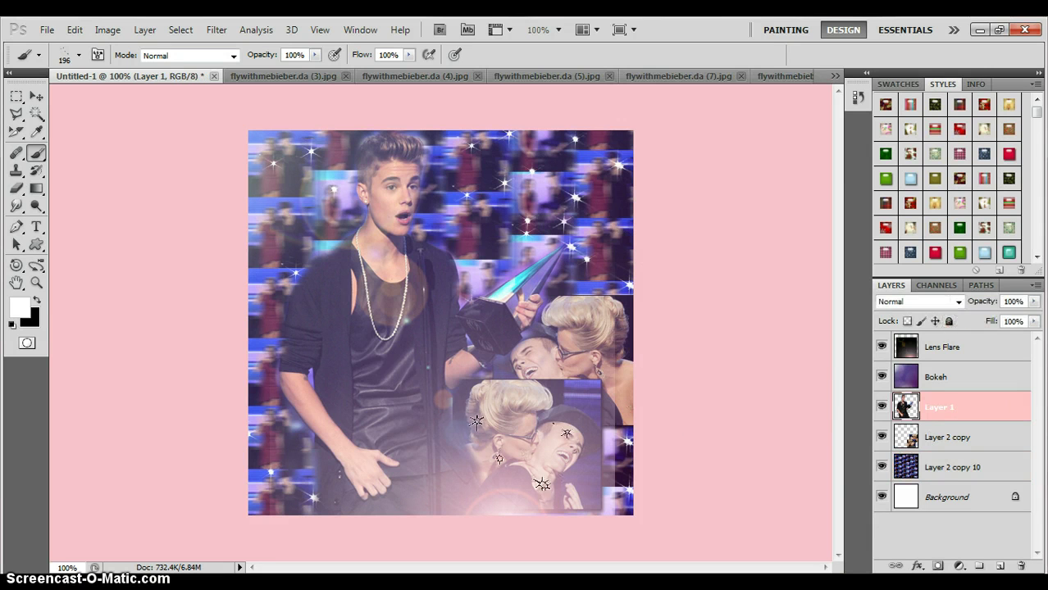
mouse_move(377, 347)
left_mouse_down()
mouse_move(396, 439)
mouse_move(486, 506)
left_mouse_up()
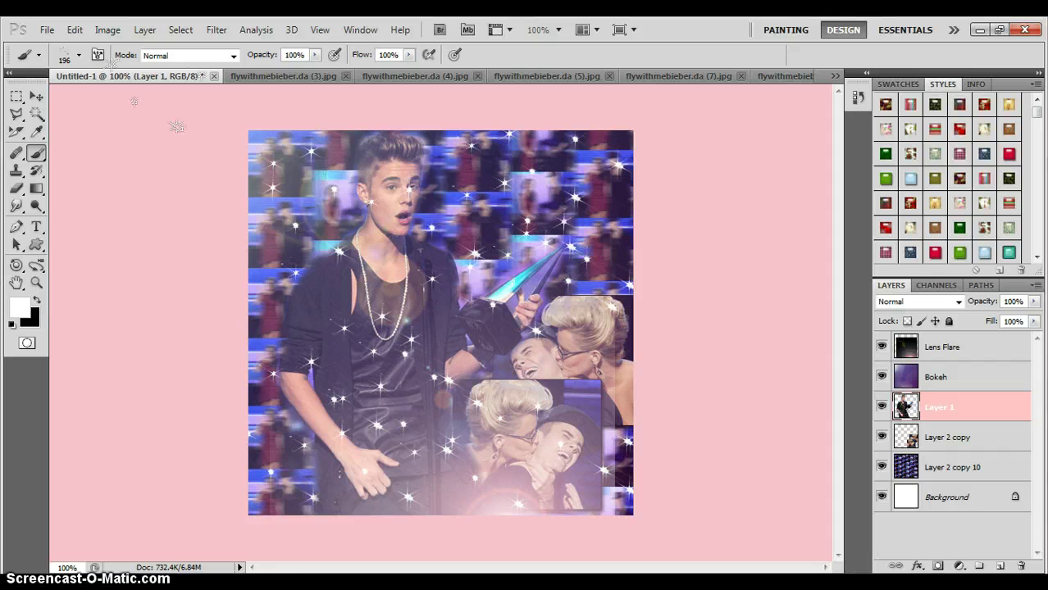
Step: Step back through the most recent star stamps on Layer 1
left_click(75, 30)
left_click(74, 28)
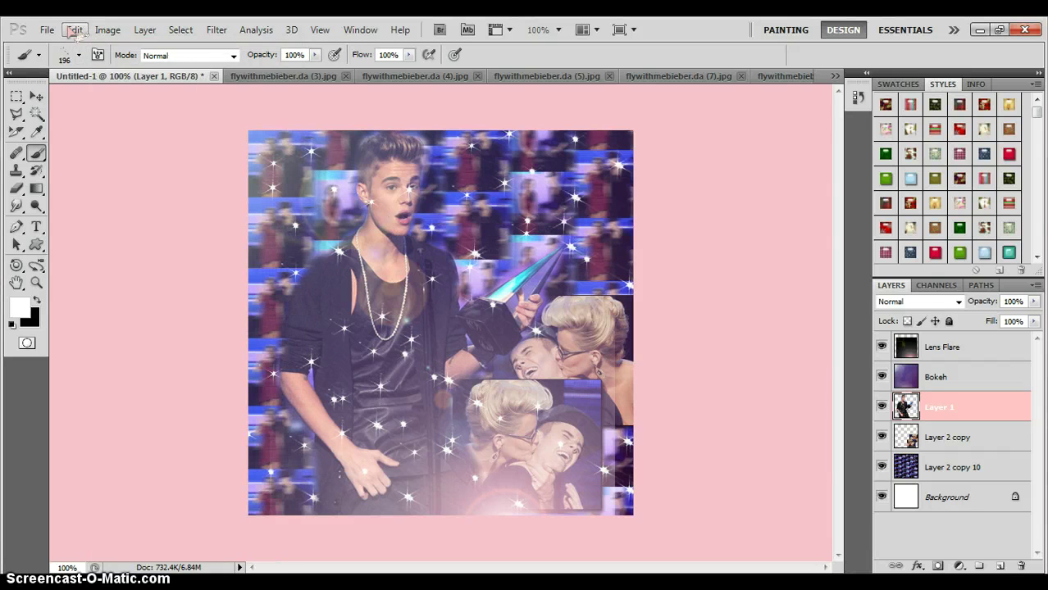
left_click(75, 29)
left_click(74, 29)
left_click(74, 29)
left_click(98, 39)
left_click(75, 29)
left_click(115, 72)
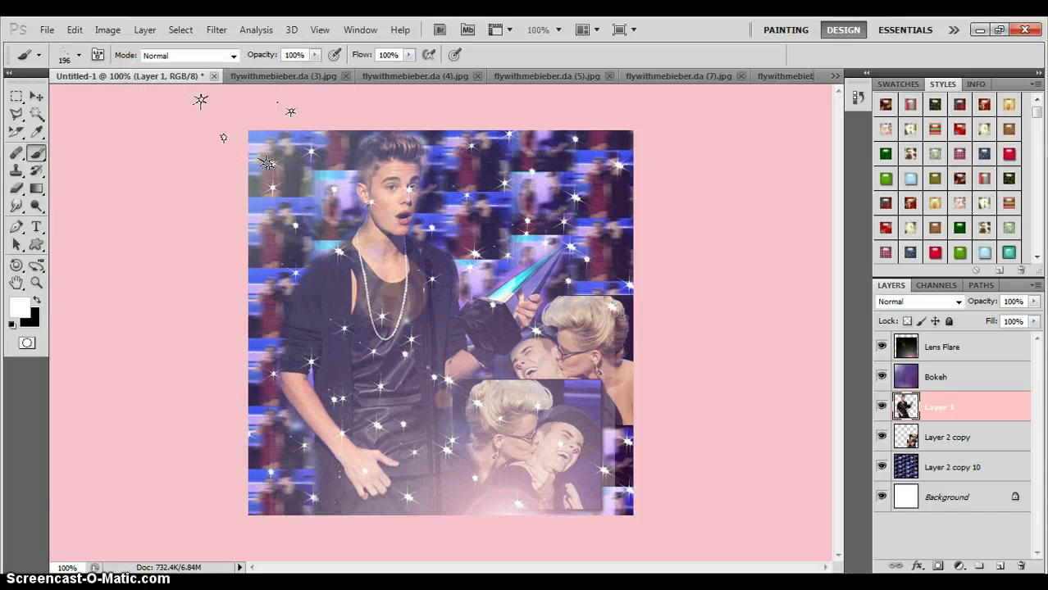
Step: Undo several more of the recent white star stamps on Layer 1, one history state at a time
left_click(74, 30)
left_click(115, 72)
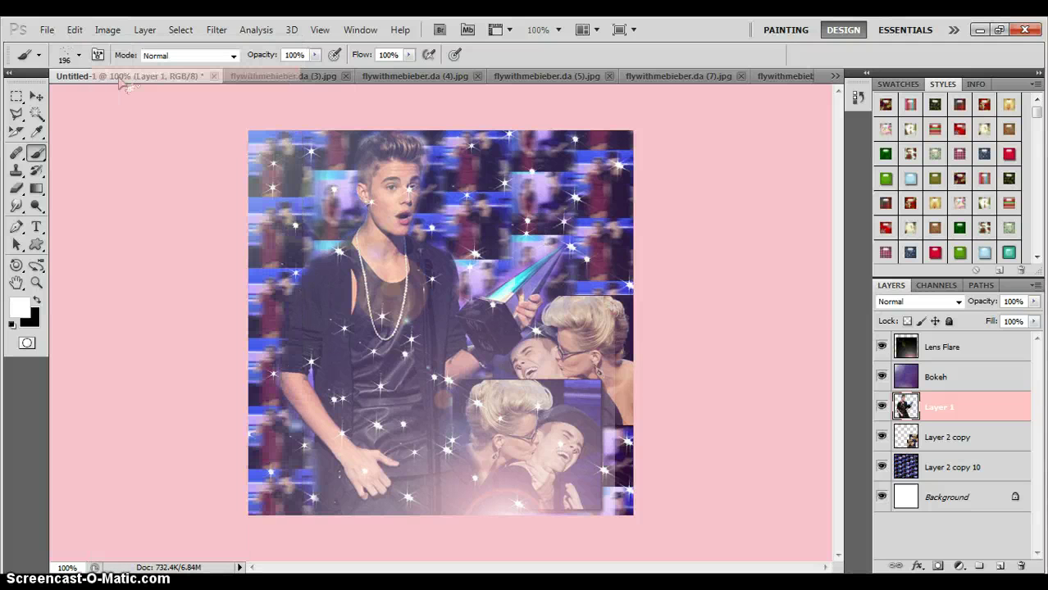
left_click(74, 29)
left_click(115, 72)
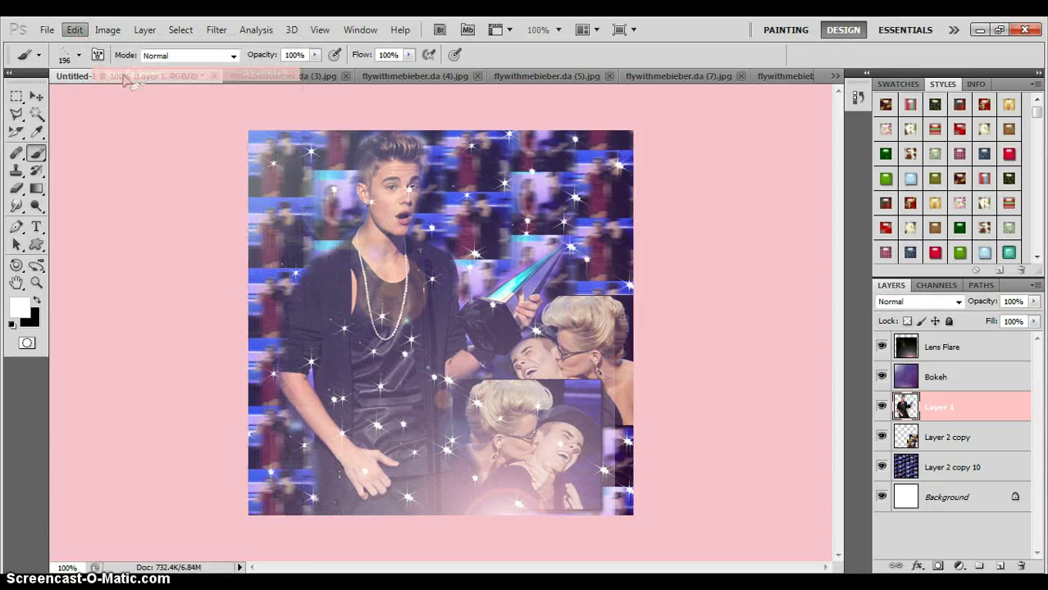
left_click(75, 29)
left_click(119, 72)
left_click(74, 29)
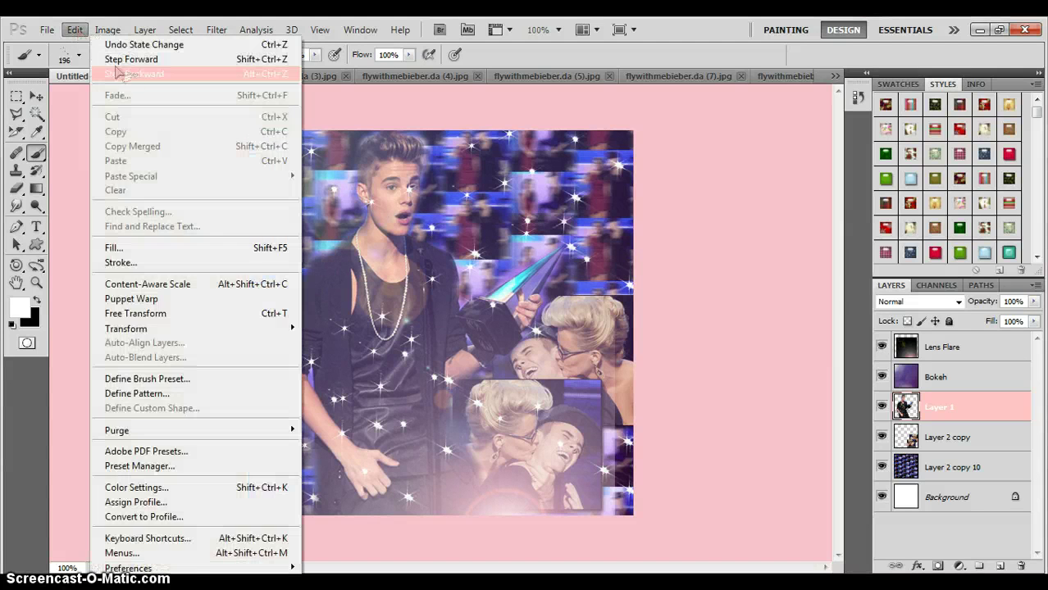
left_click(119, 72)
left_click(75, 29)
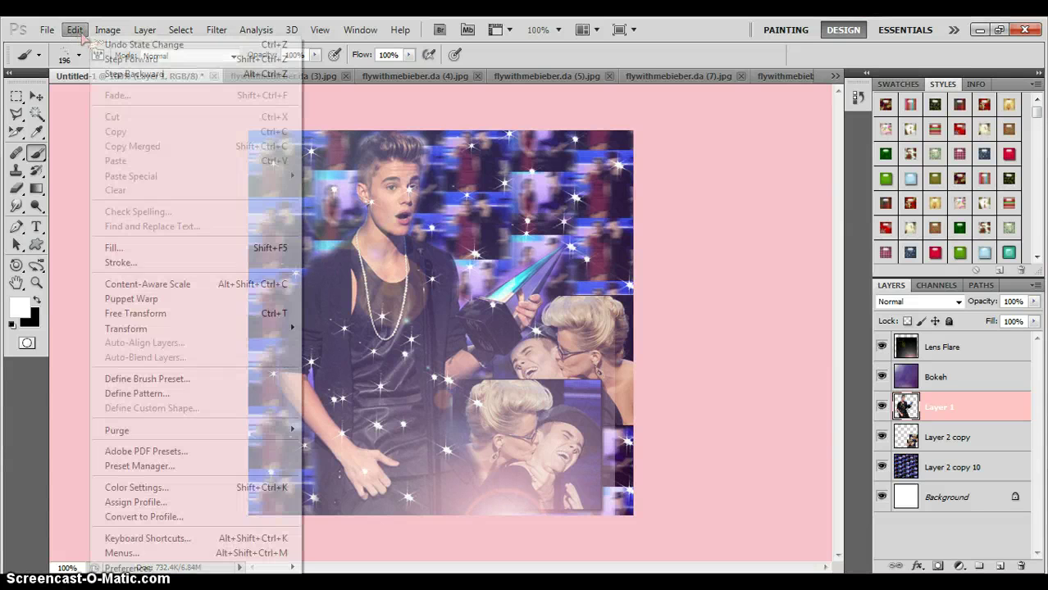
left_click(119, 72)
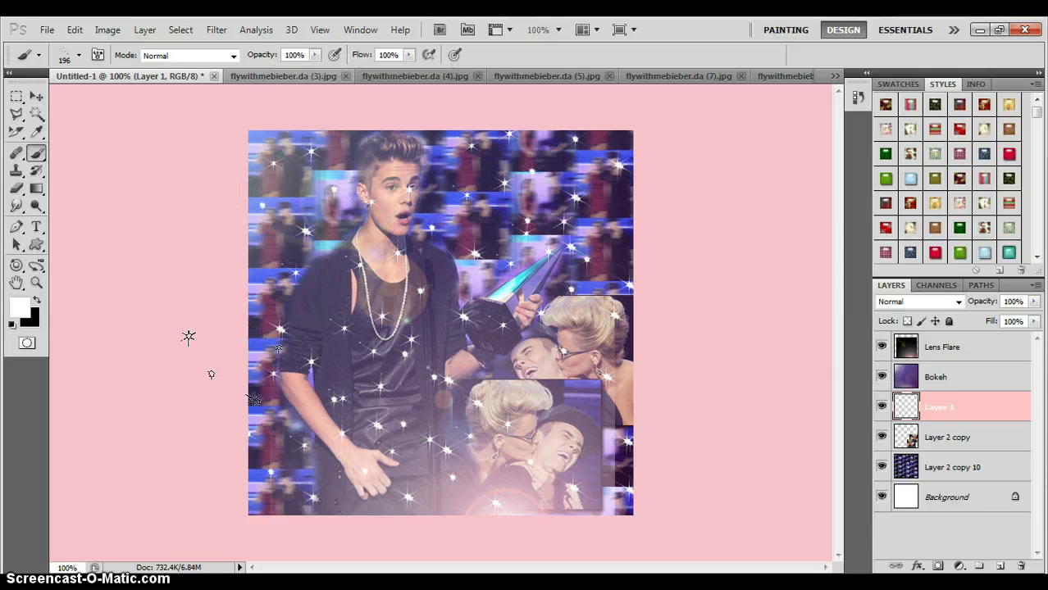
Step: Move the Lens Flare layer slightly to the right over the collage and deselect it
left_click(36, 96)
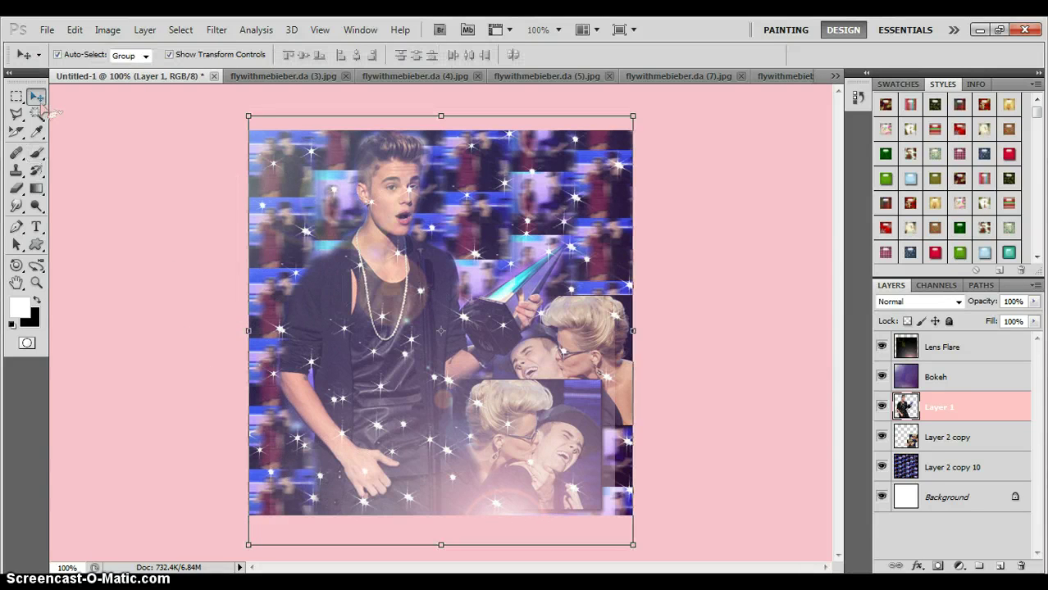
left_click(113, 215)
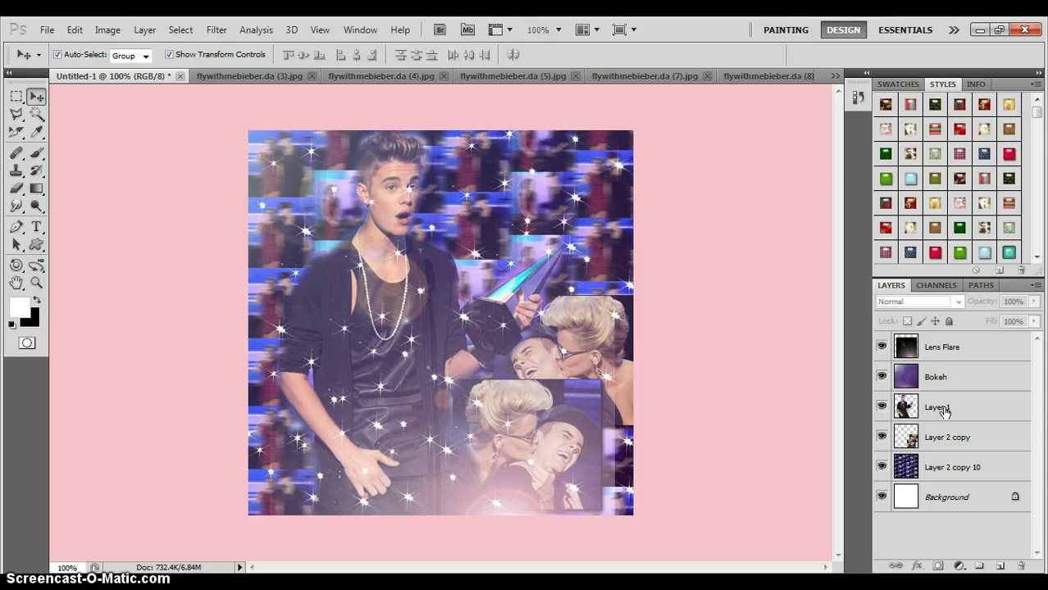
left_click(621, 425)
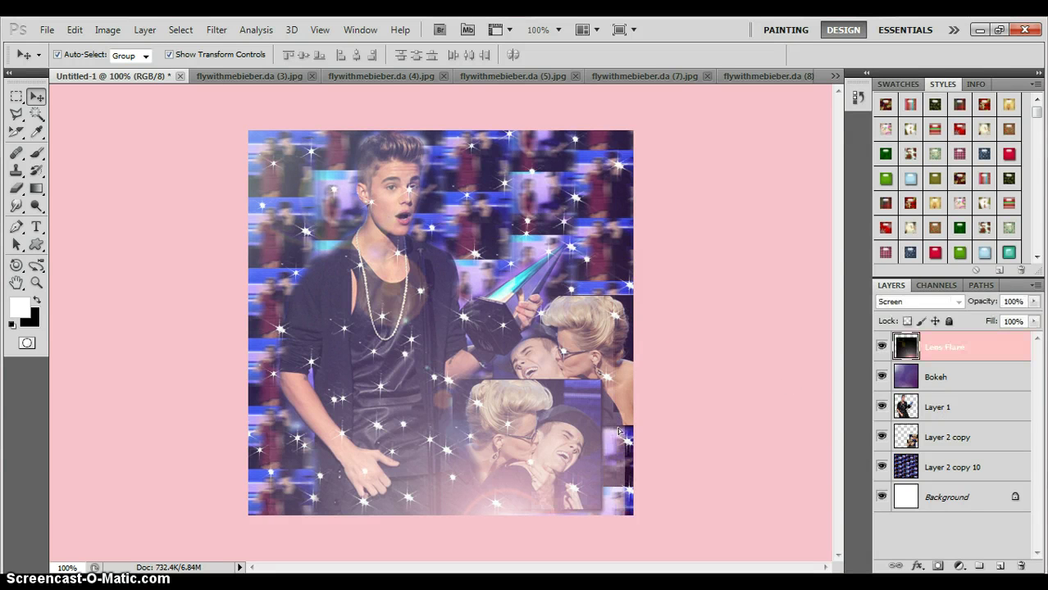
left_click(709, 369)
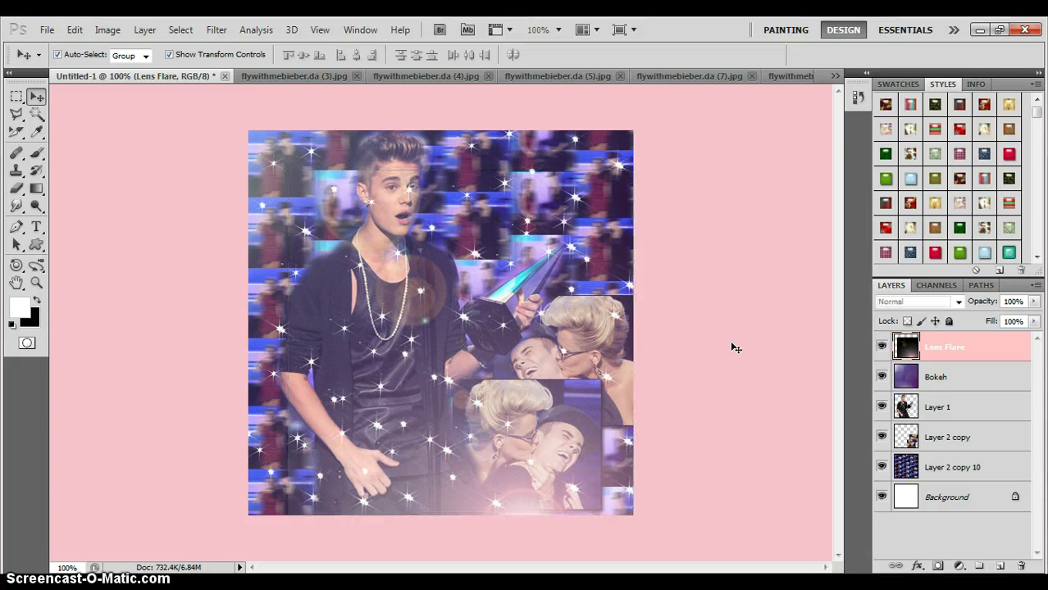
Step: Begin saving the collage under a new file, choosing the Editing Stuff's folder in Pictures and the JPEG format
left_click(46, 30)
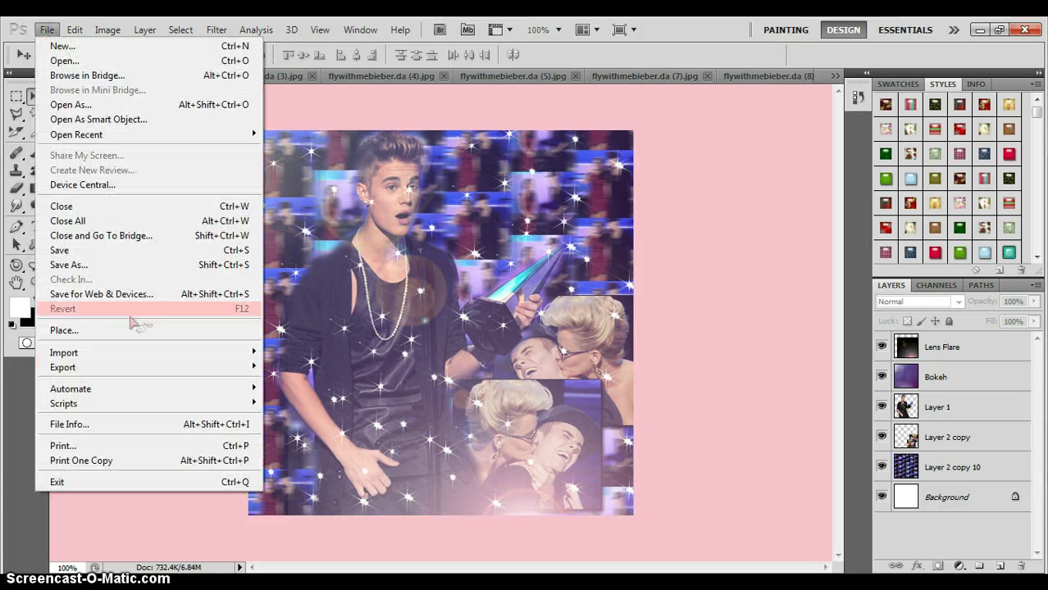
left_click(111, 265)
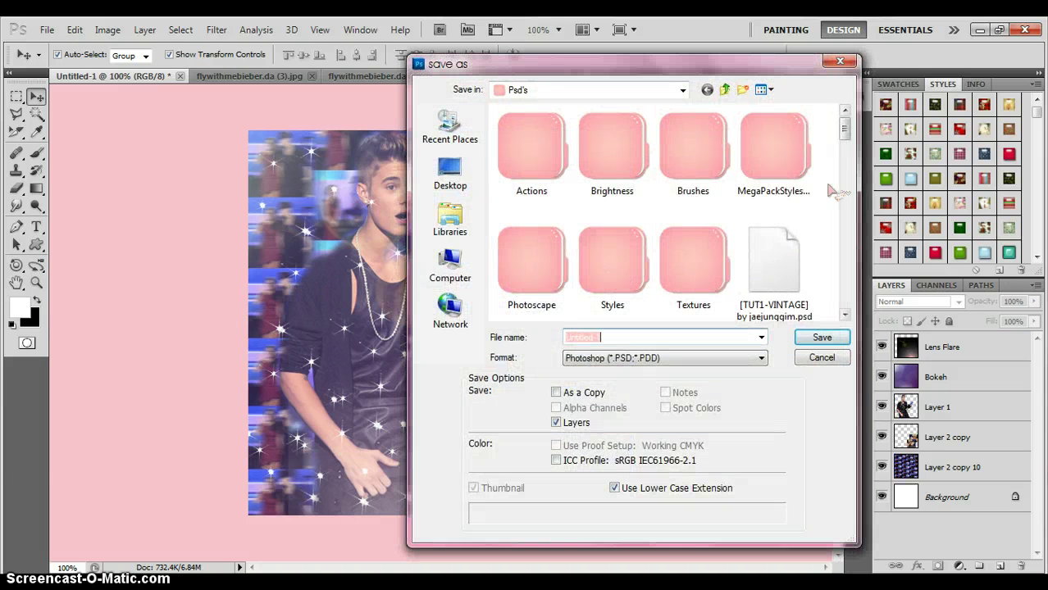
left_click(450, 220)
double_click(570, 182)
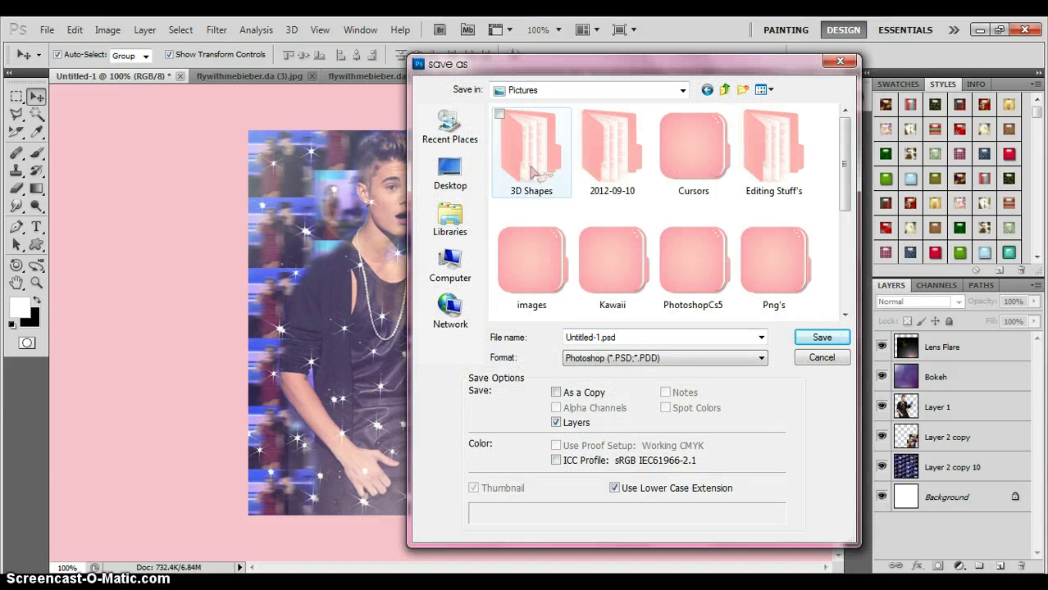
double_click(779, 190)
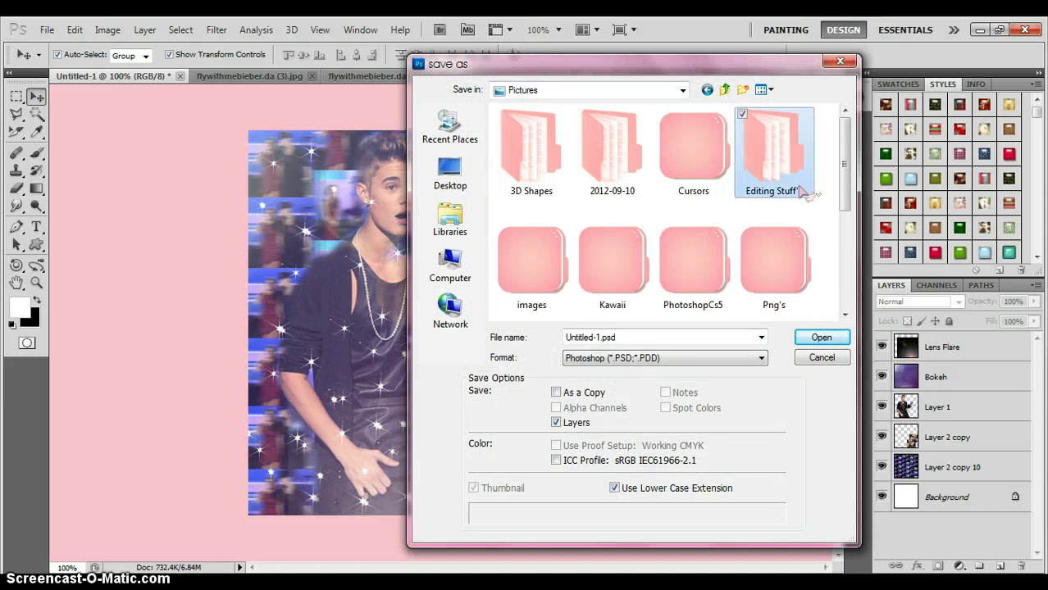
left_click(633, 358)
left_click(605, 462)
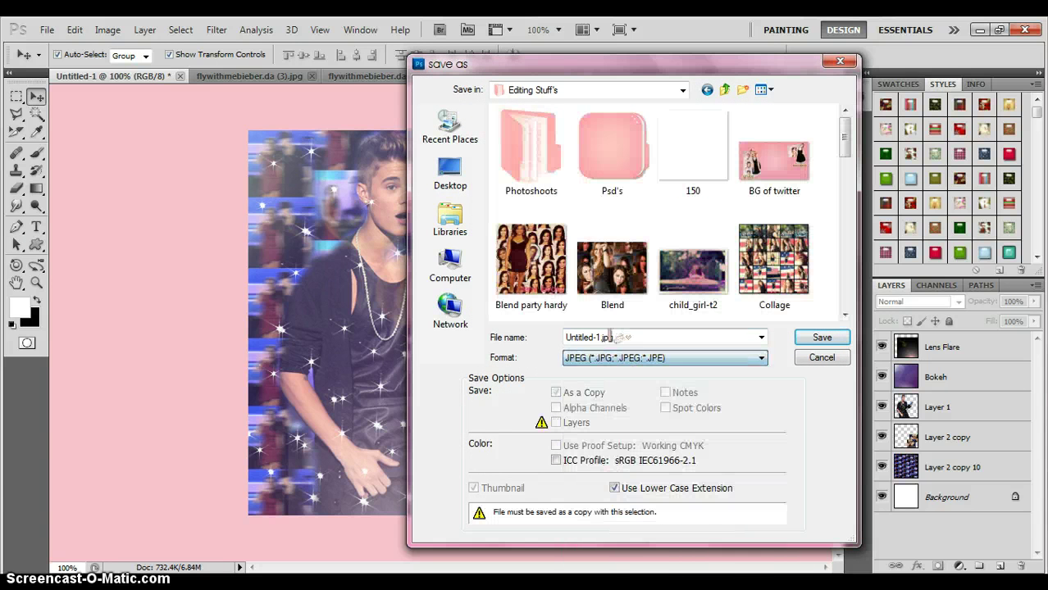
Step: Name the file Justin bieber blend 2 and save it as a Baseline ("Standard") JPEG at Maximum quality
key("BackSpace")
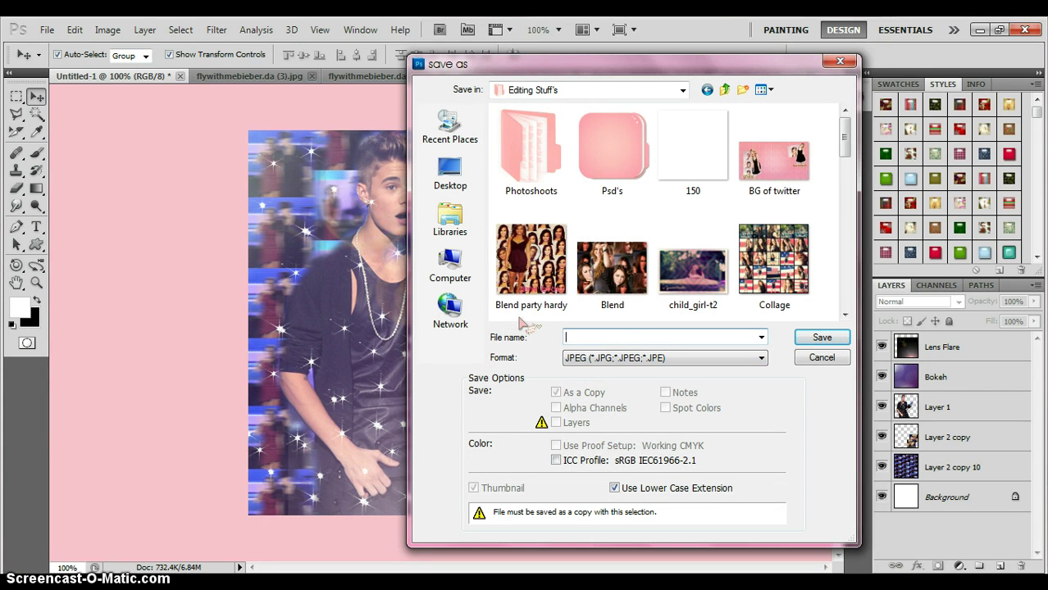
type("Justin bieber")
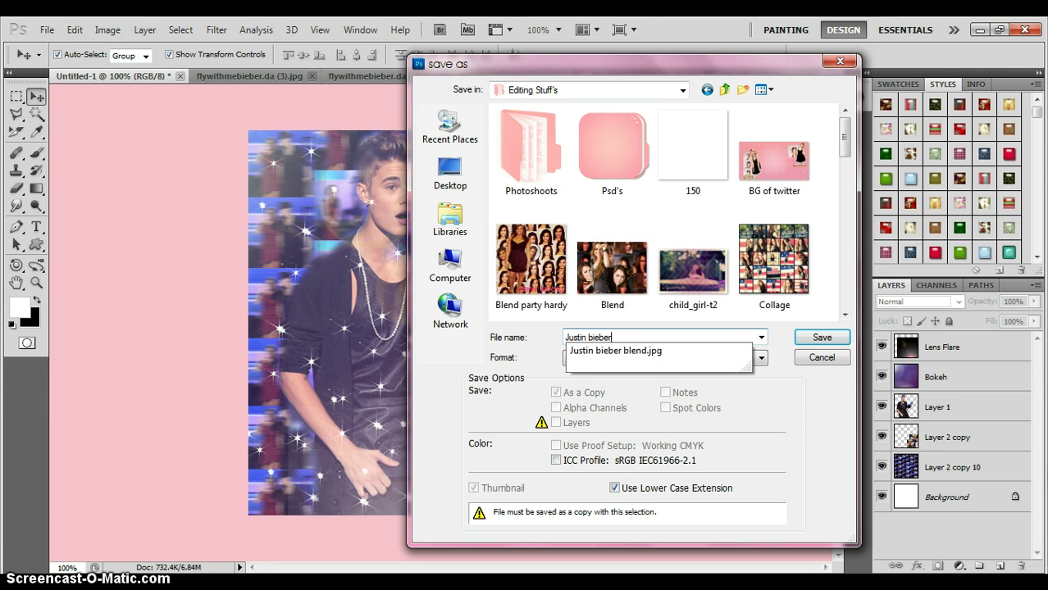
type(" bel")
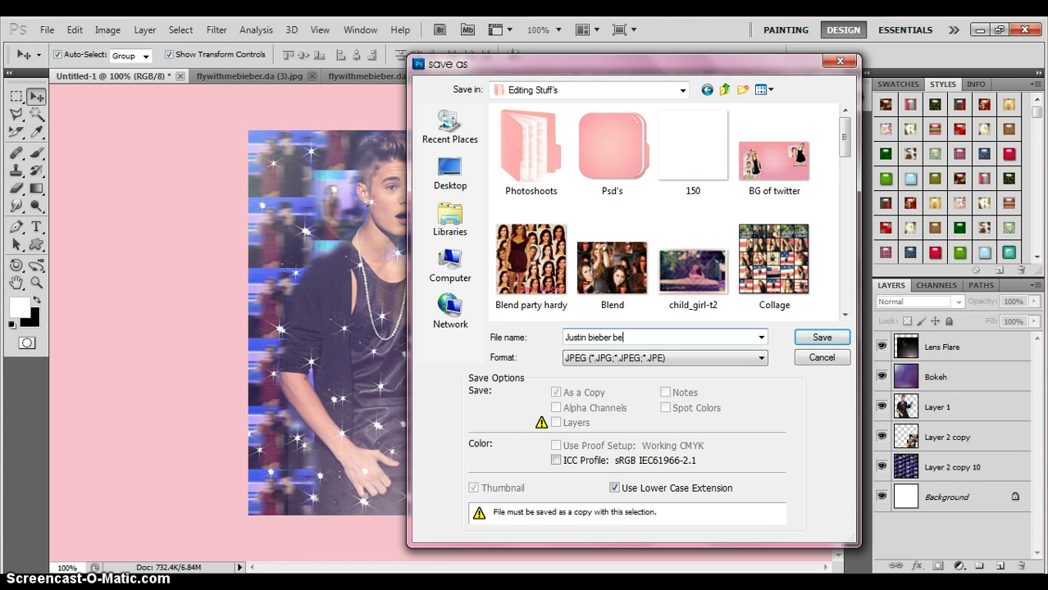
key("BackSpace")
type("lend 2")
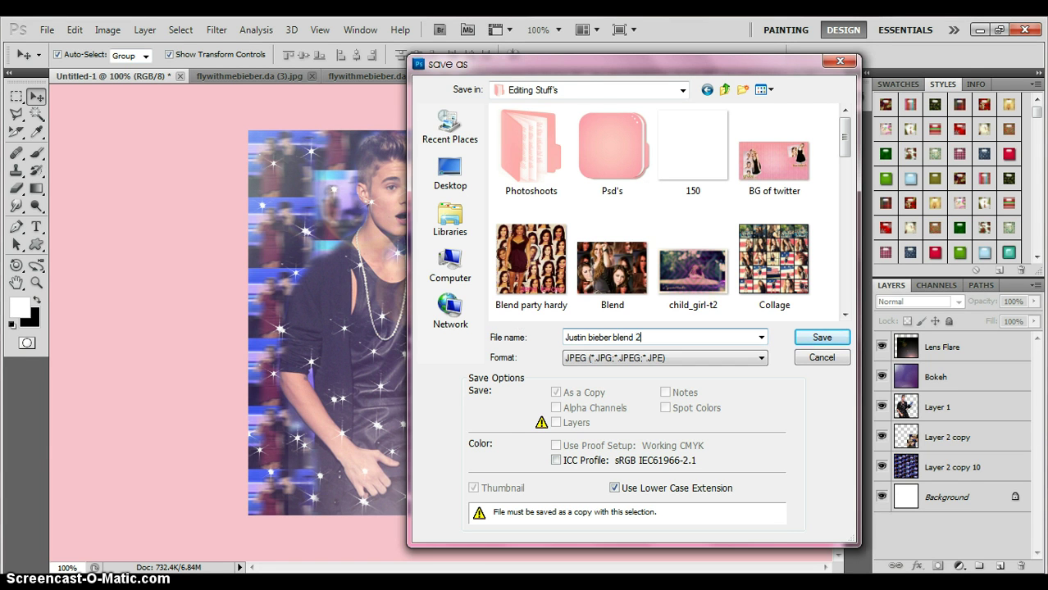
key("Return")
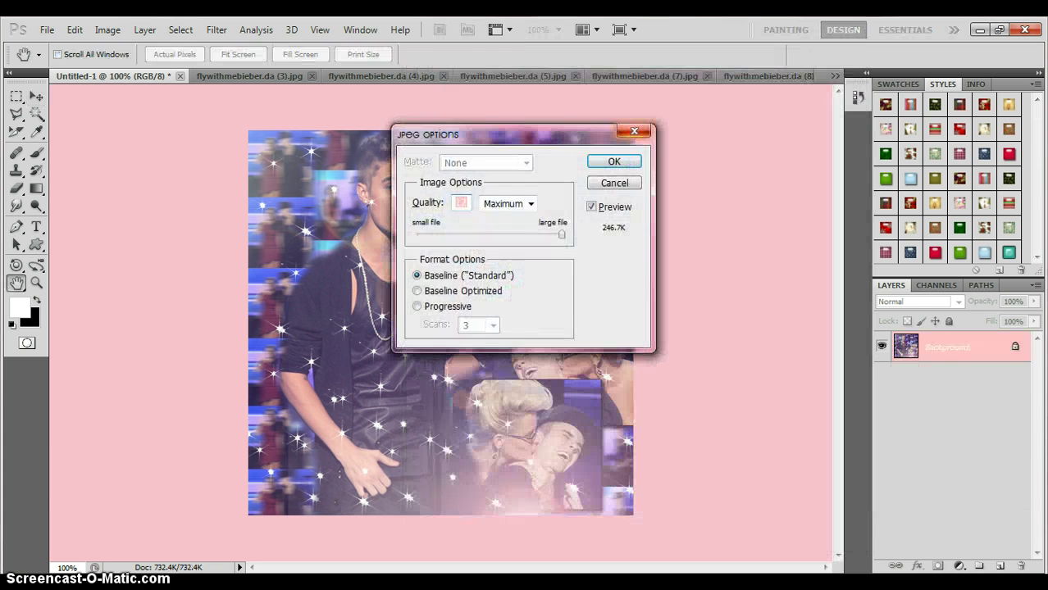
left_click(631, 163)
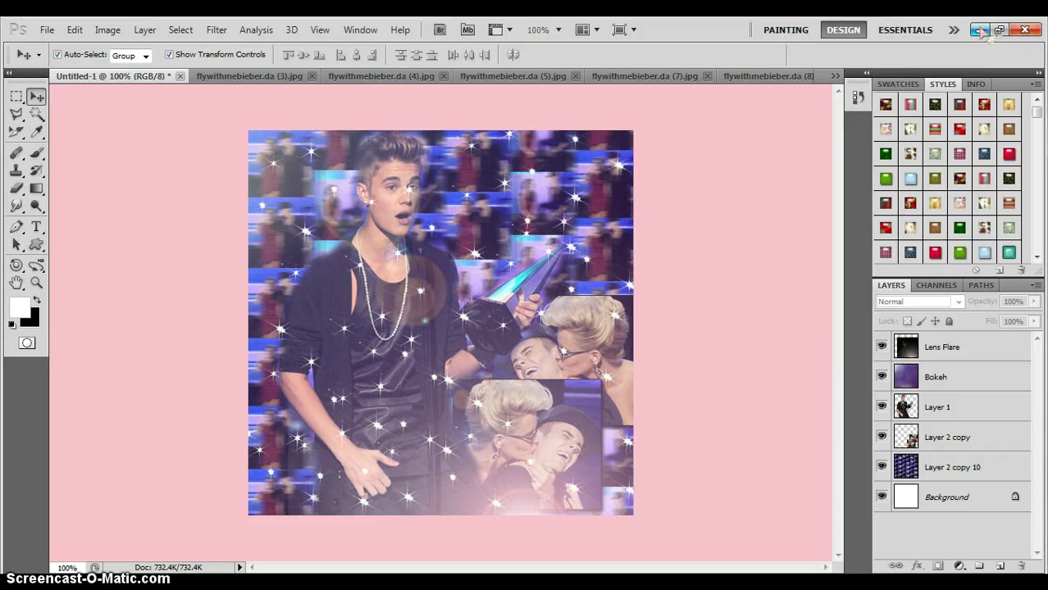
Step: Minimize Photoshop to return to the desktop
left_click(980, 30)
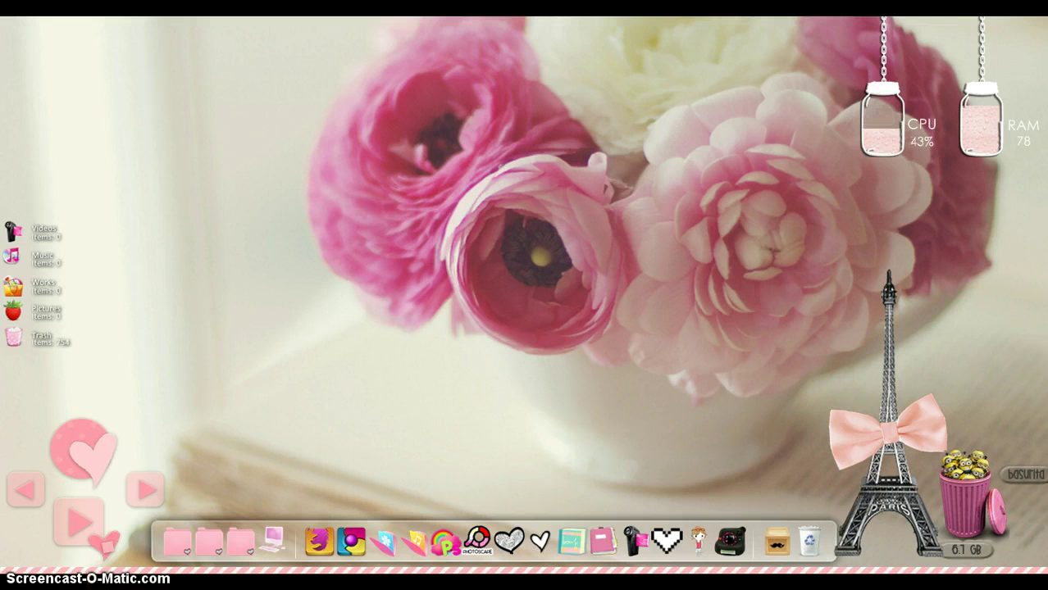
mouse_move(115, 584)
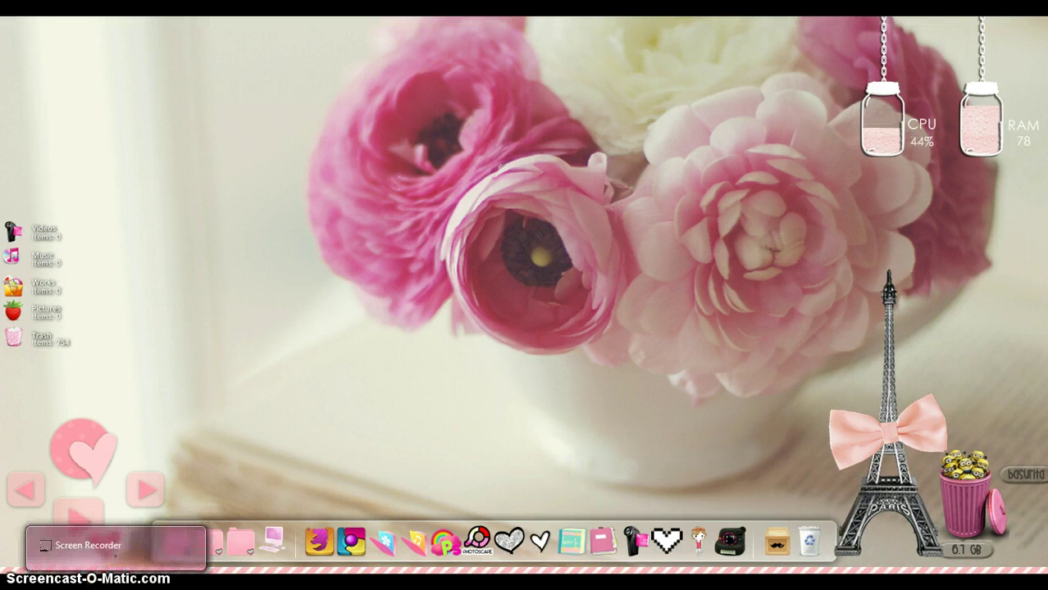